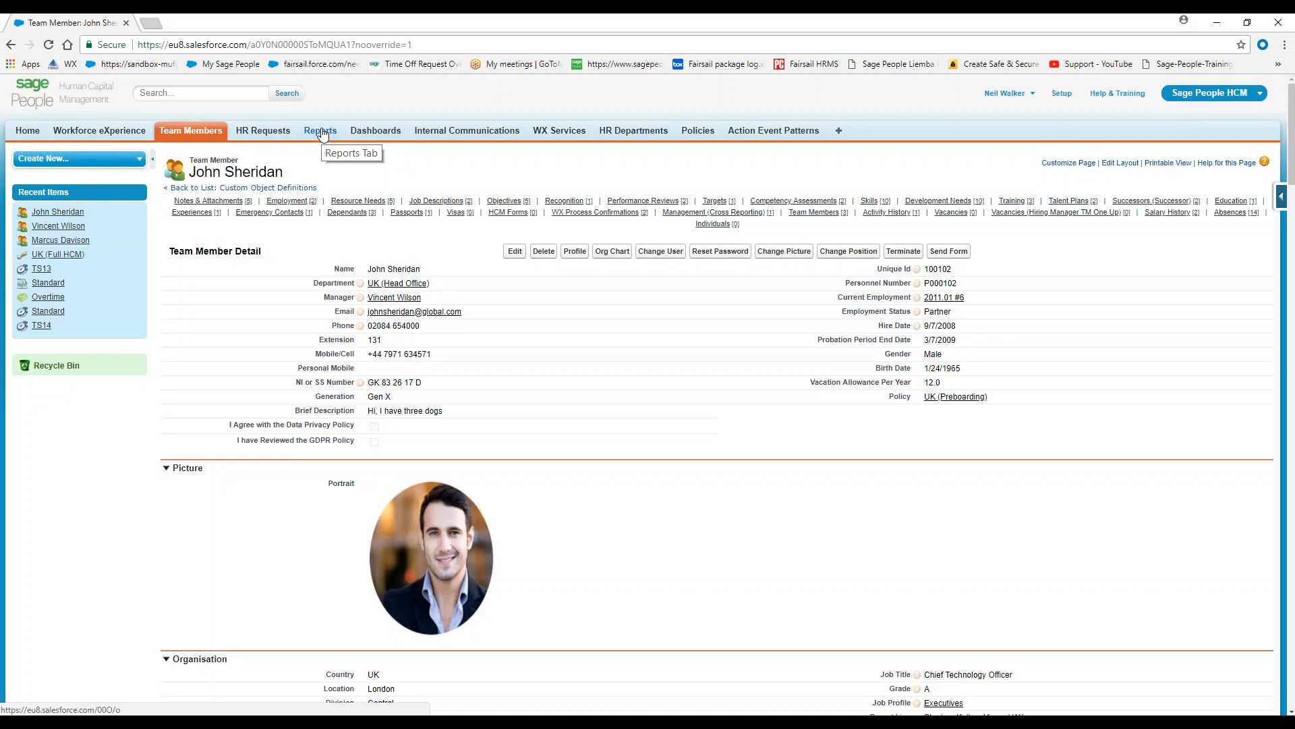
Create a new report based on the Team Members report type, searching the types for "team m"
click(321, 131)
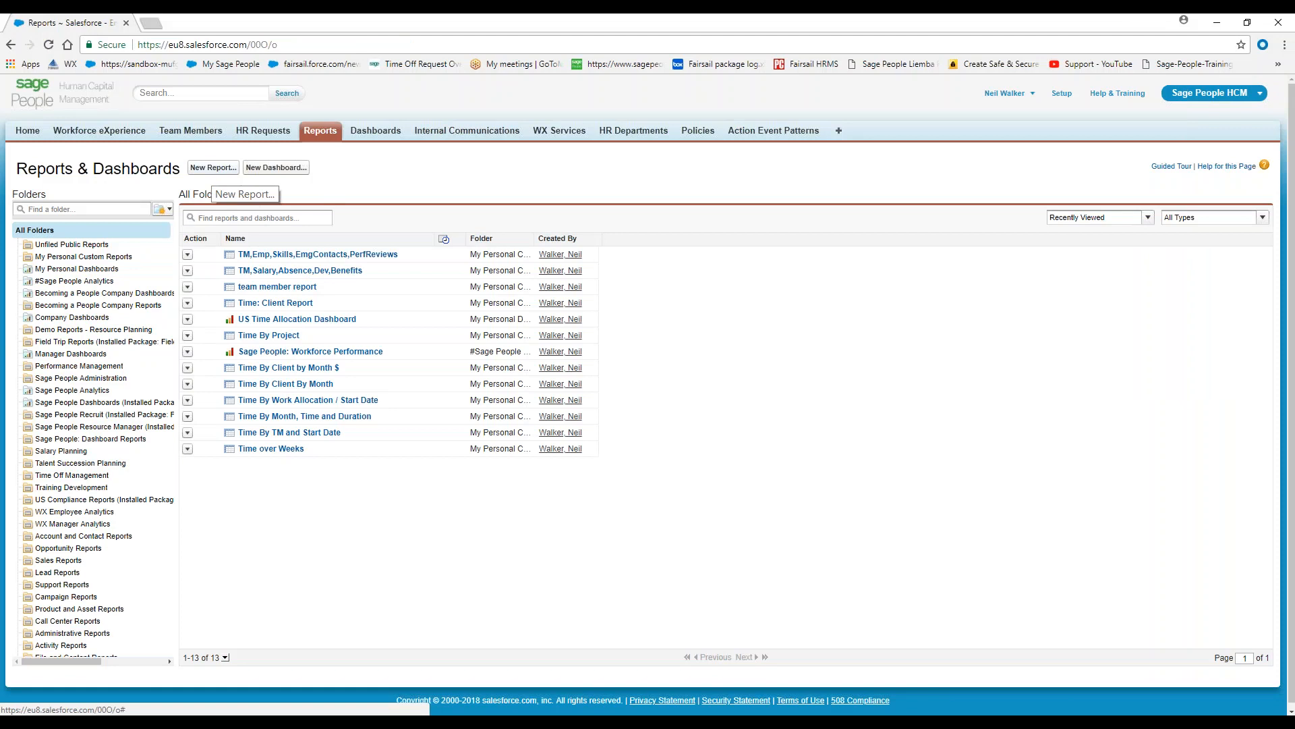
click(214, 167)
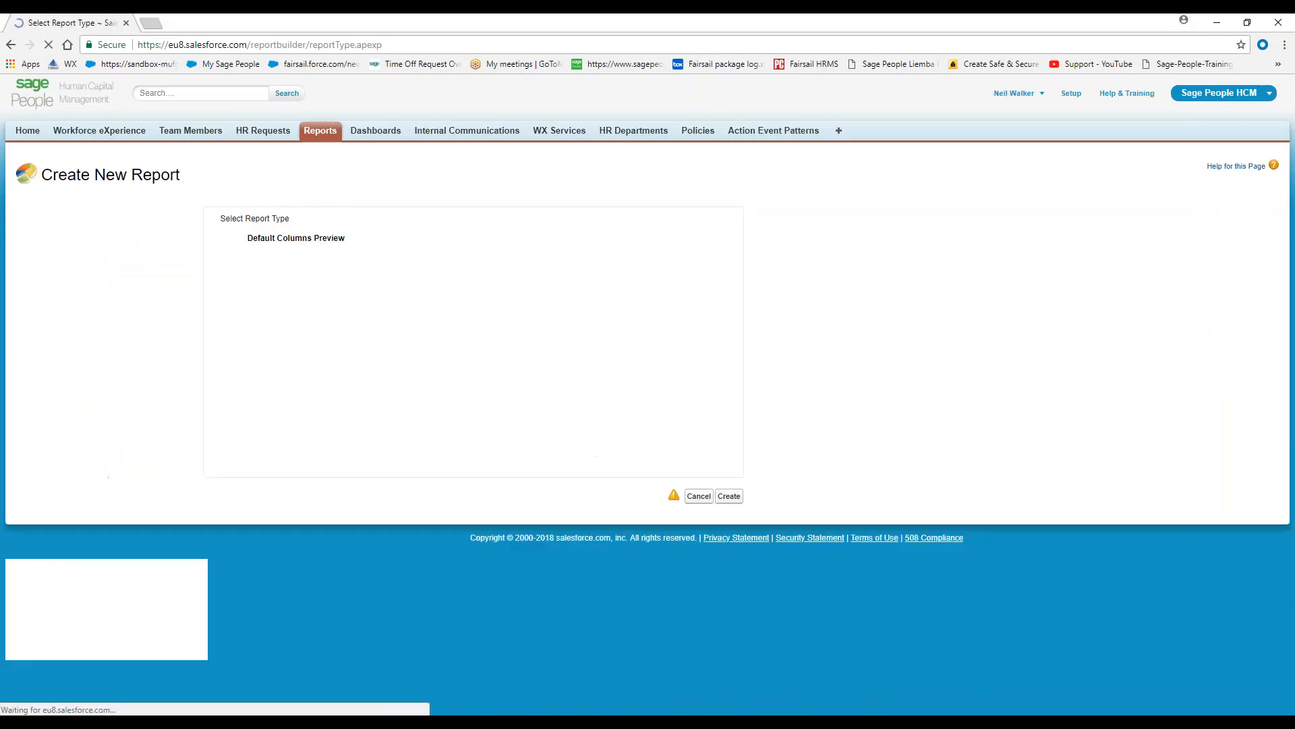
click(317, 259)
text(team)
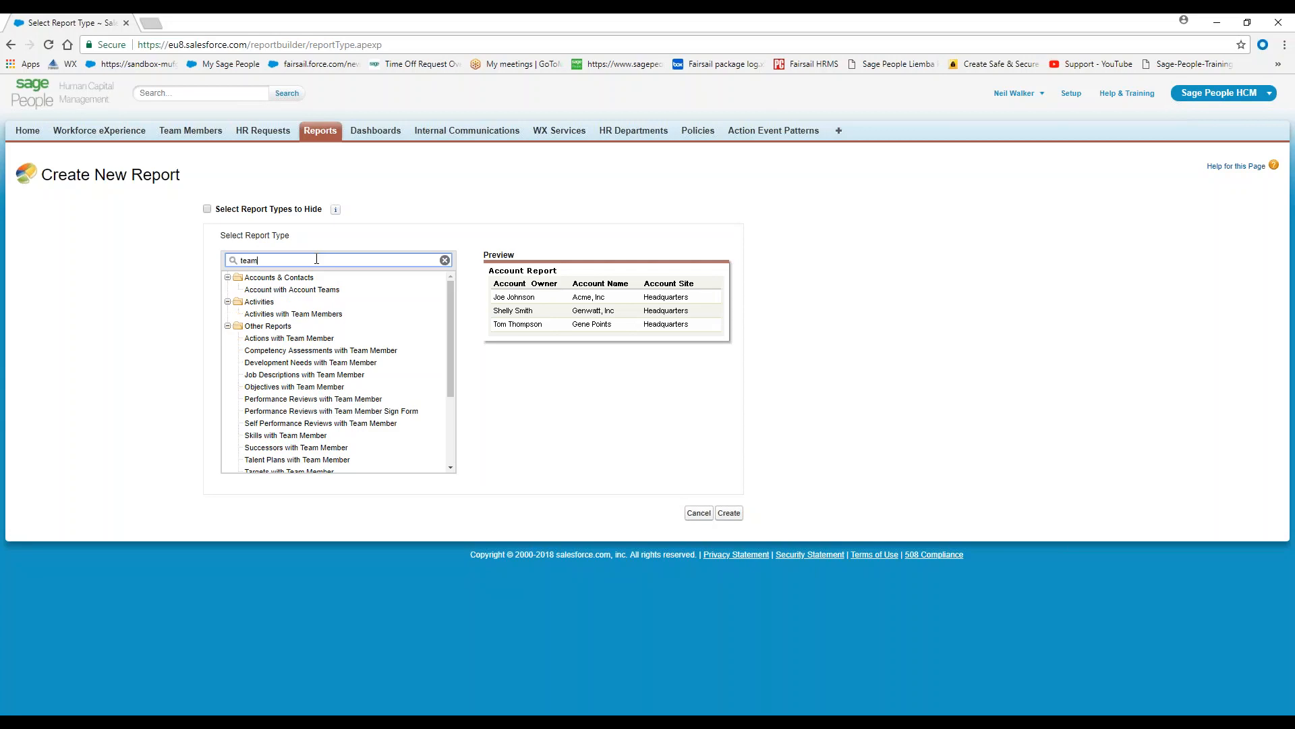
text( m)
scroll(301, 404, down, 1)
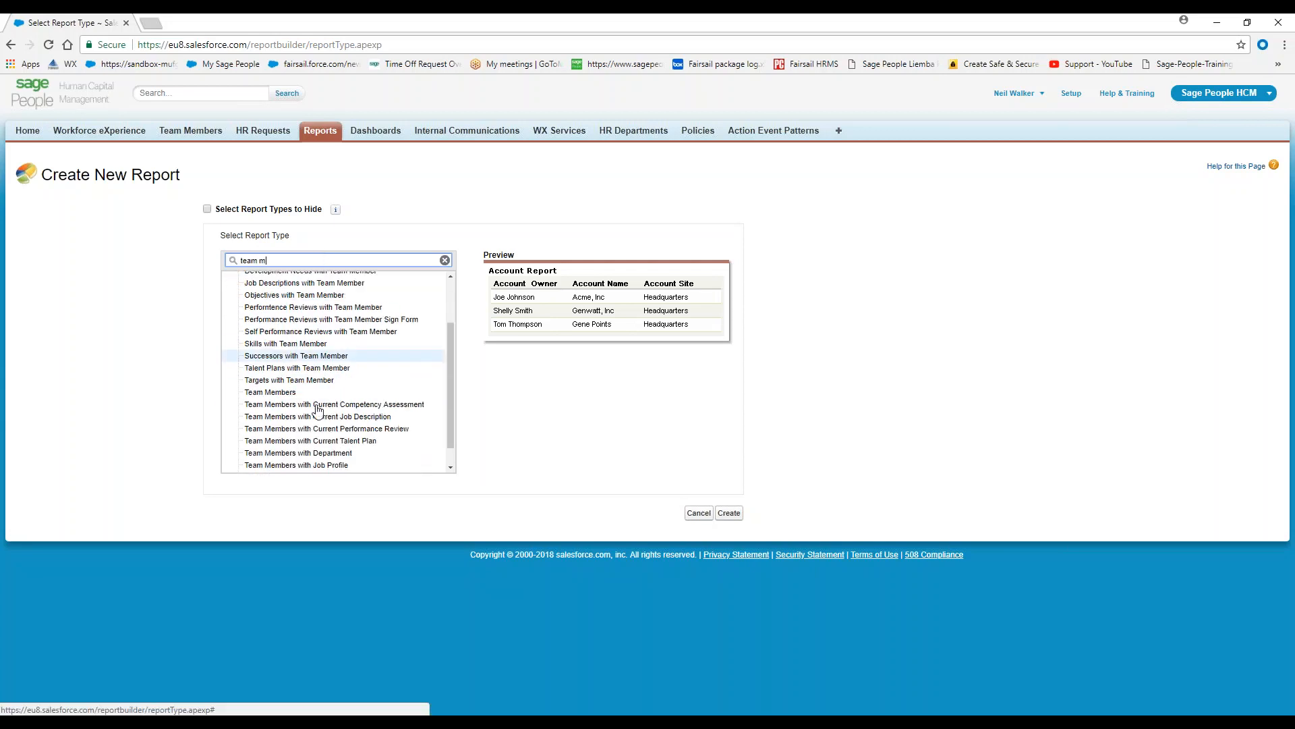
click(279, 394)
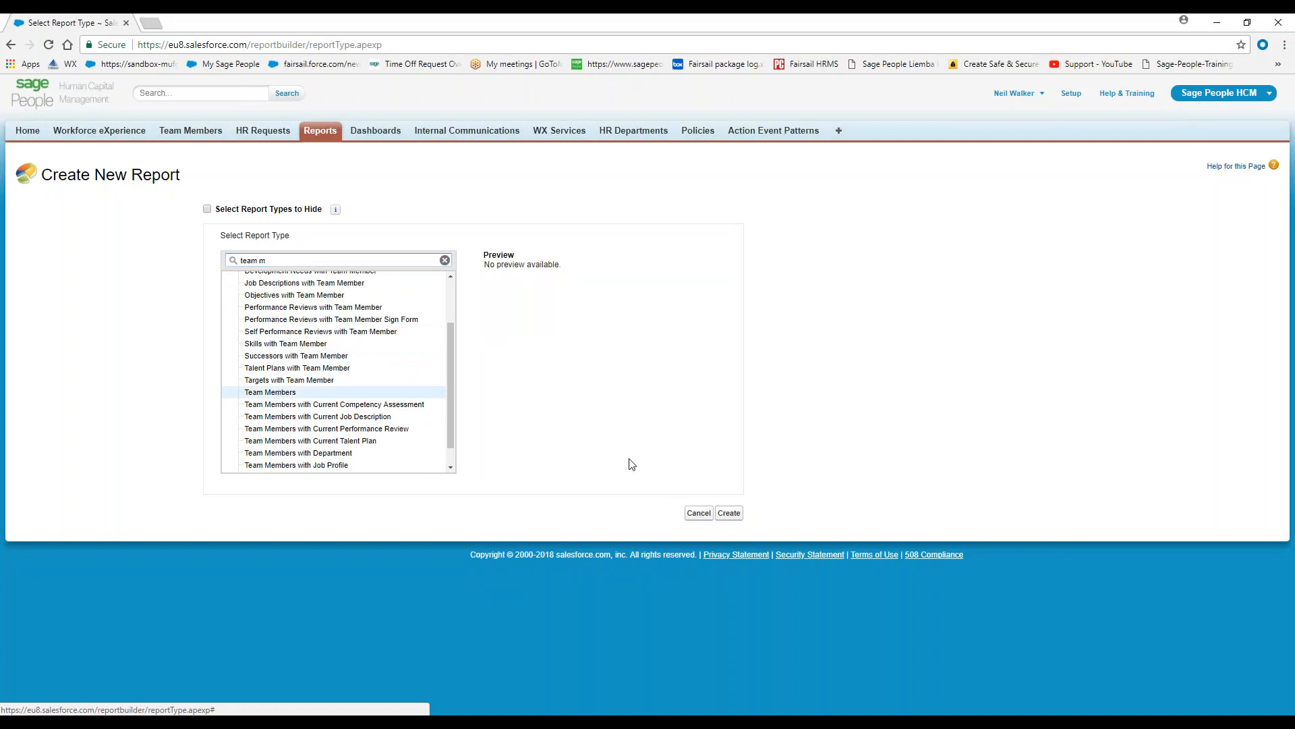
click(729, 514)
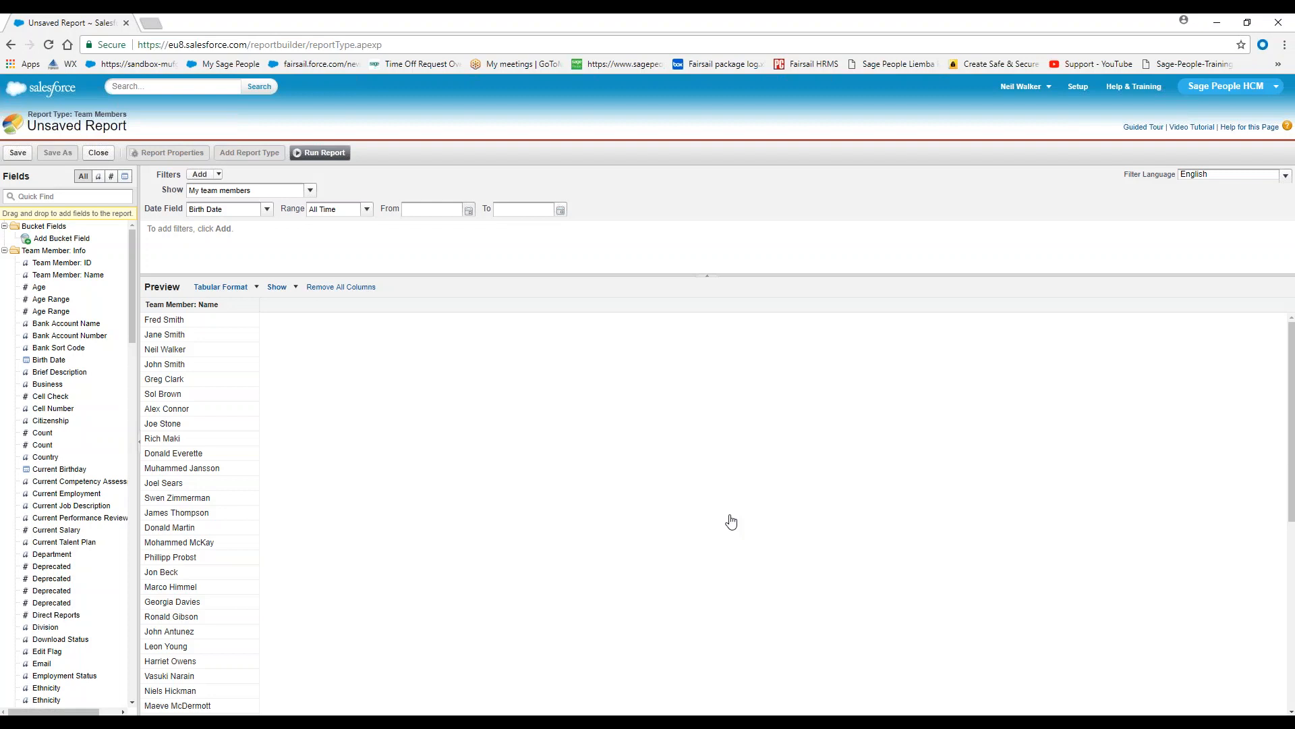
Set the report to show all team members and sort the preview by Team Member: Name in descending order
click(407, 208)
click(310, 190)
click(221, 229)
mouse_move(182, 304)
mouse_down()
mouse_move(191, 257)
mouse_move(189, 307)
mouse_up()
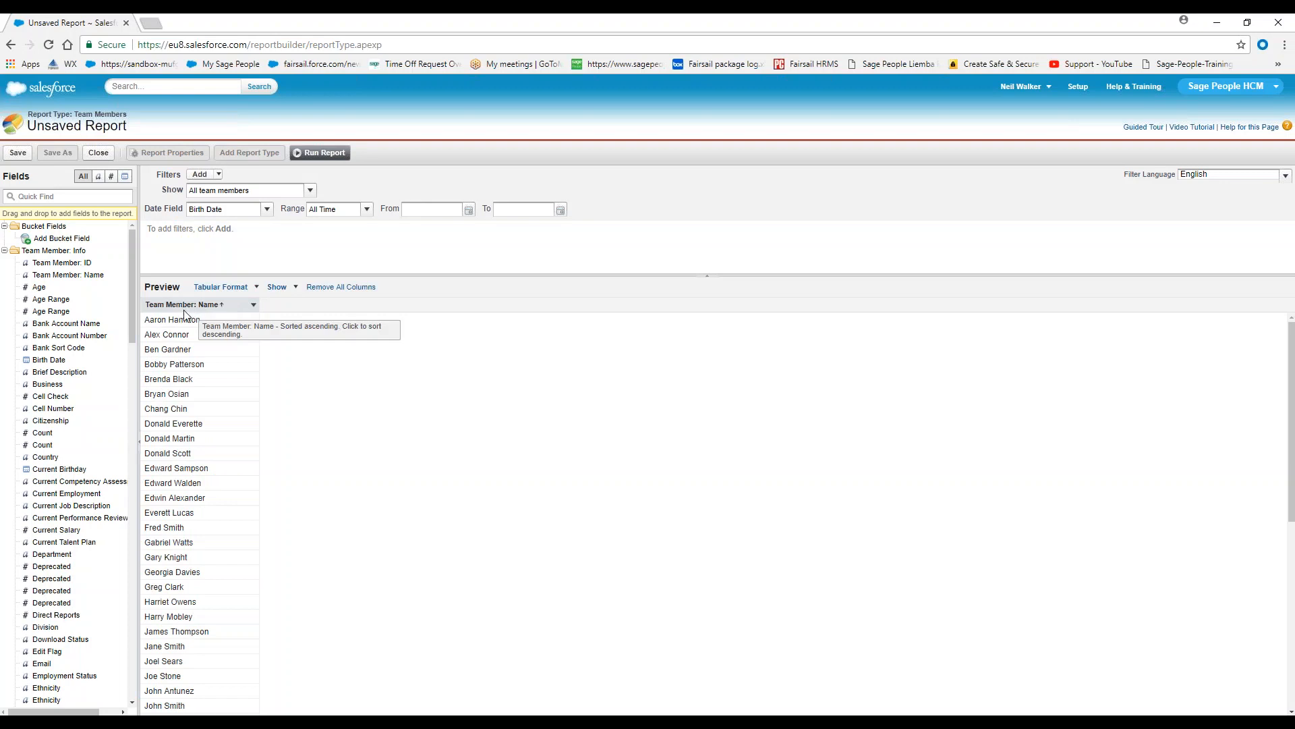
mouse_move(189, 308)
mouse_down()
mouse_move(203, 236)
mouse_move(204, 303)
mouse_move(190, 305)
mouse_up()
Find the Team Member: Name field and add a filter on it that equals the employee's full name
click(47, 194)
text(t)
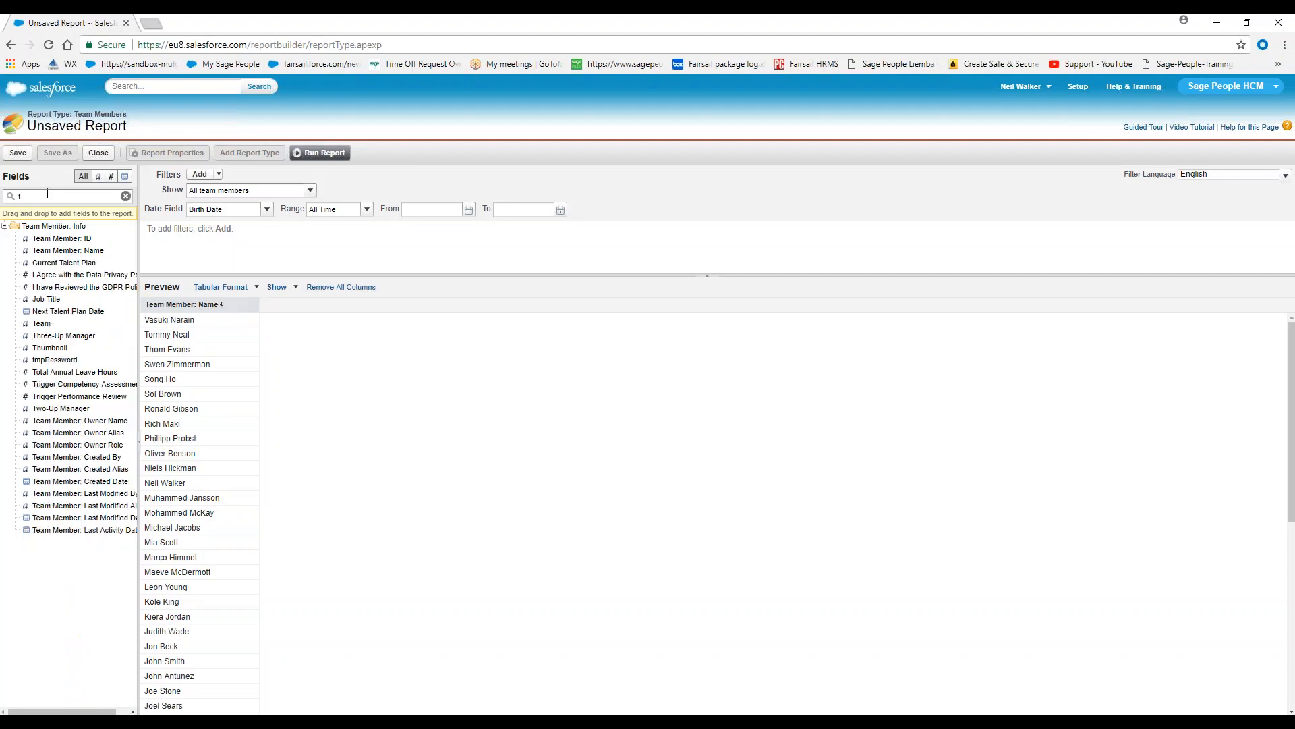
key(BackSpace)
text(nam)
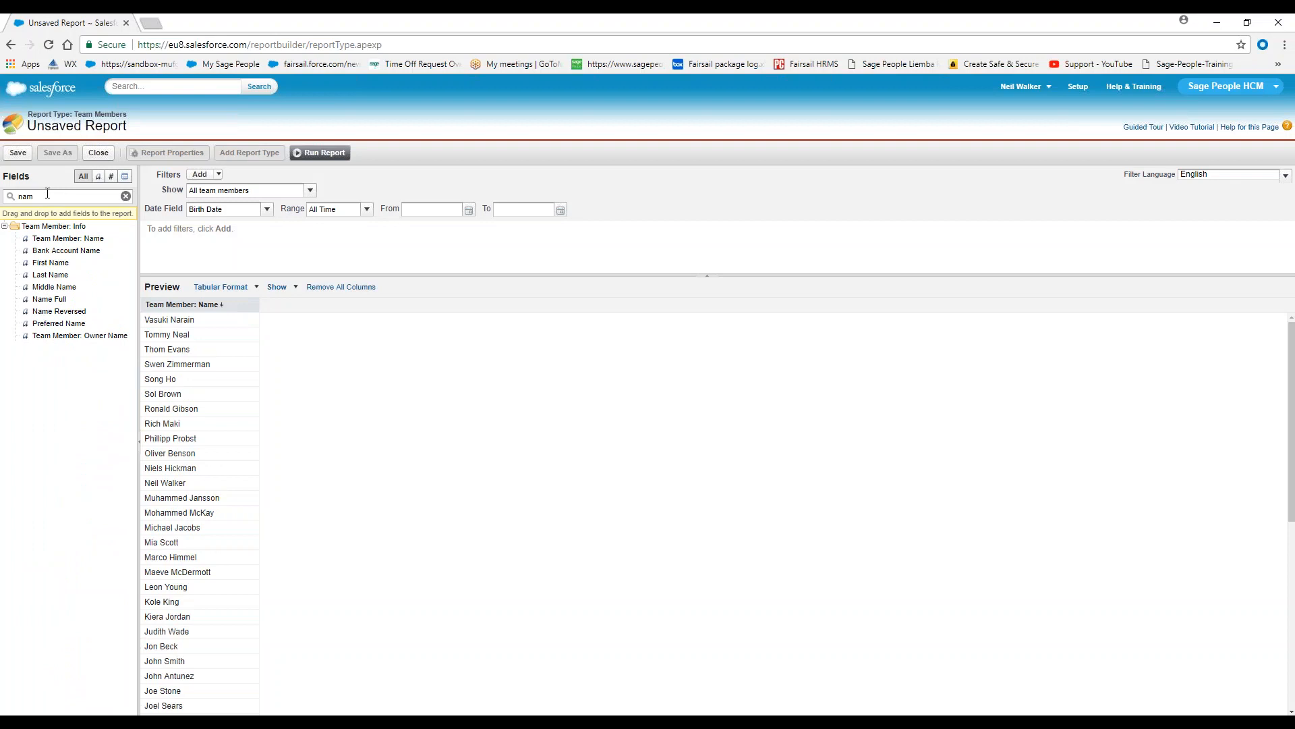
drag(59, 241, 204, 254)
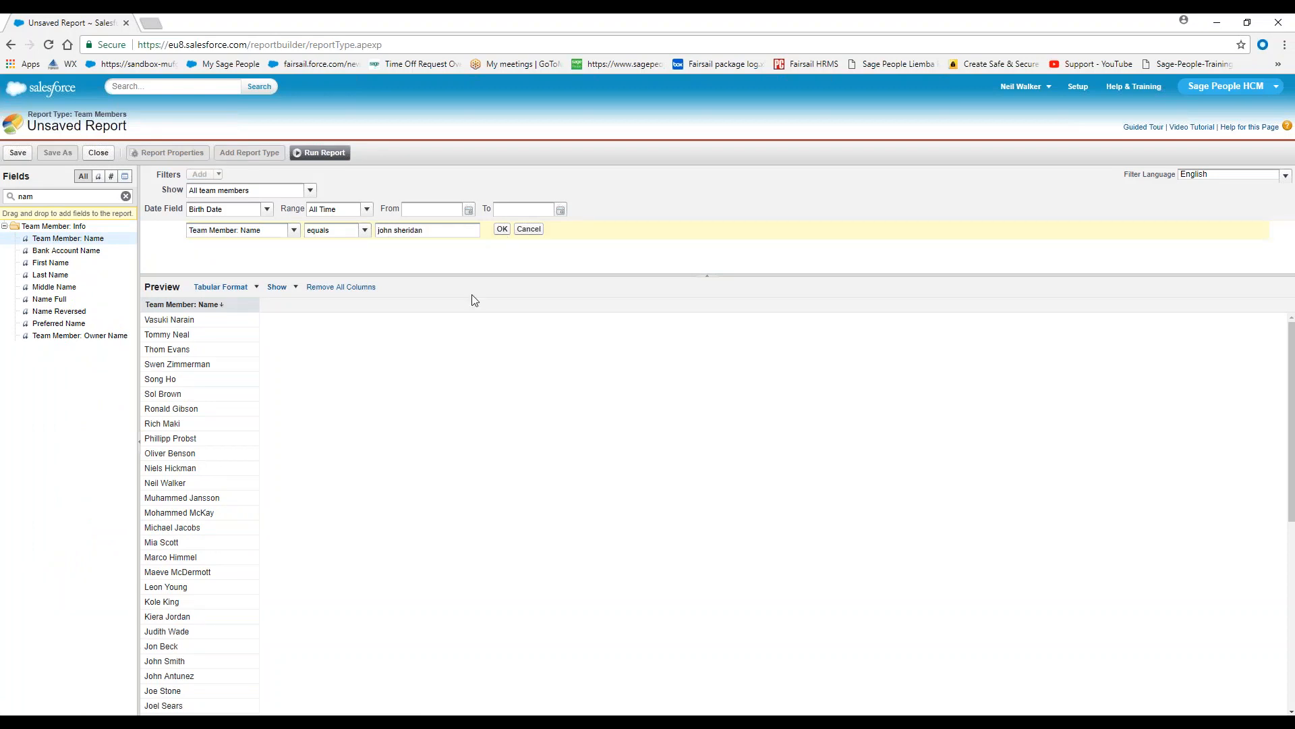
click(502, 229)
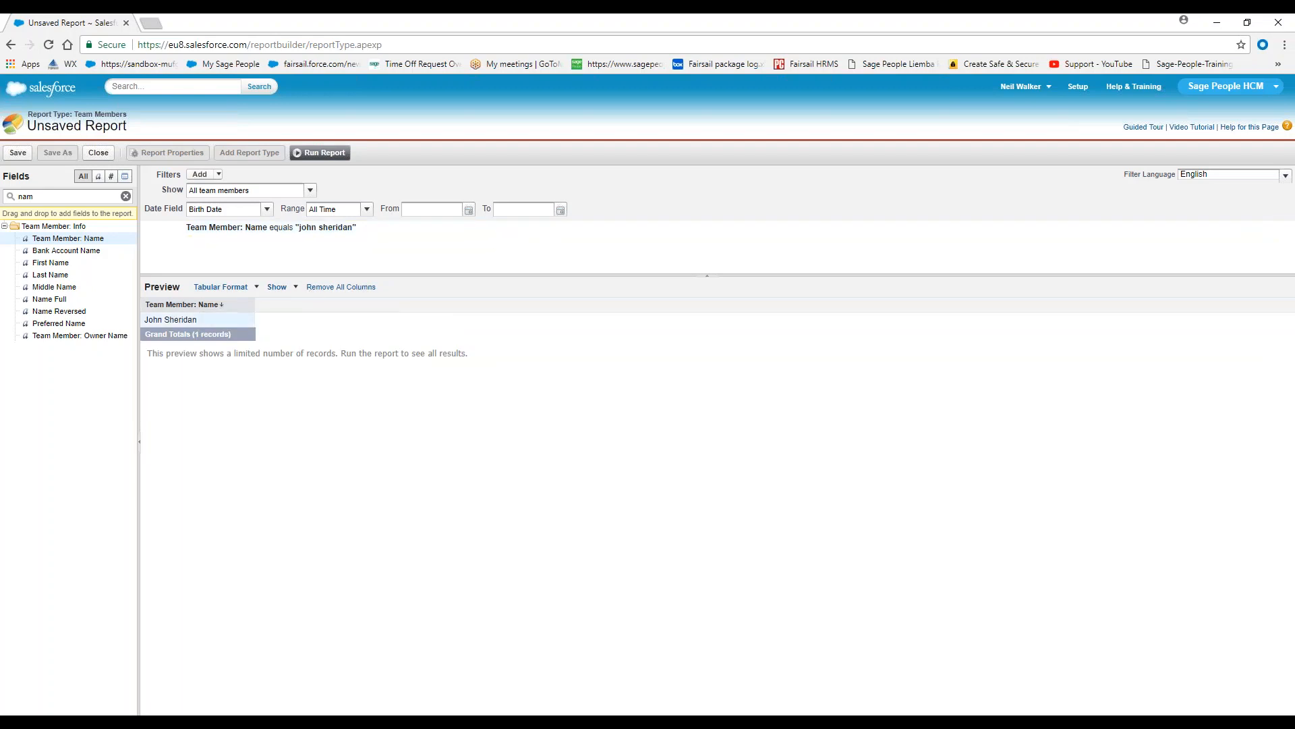
Change the report format to Joined and add the Birth Date field to the Team Members block
click(257, 288)
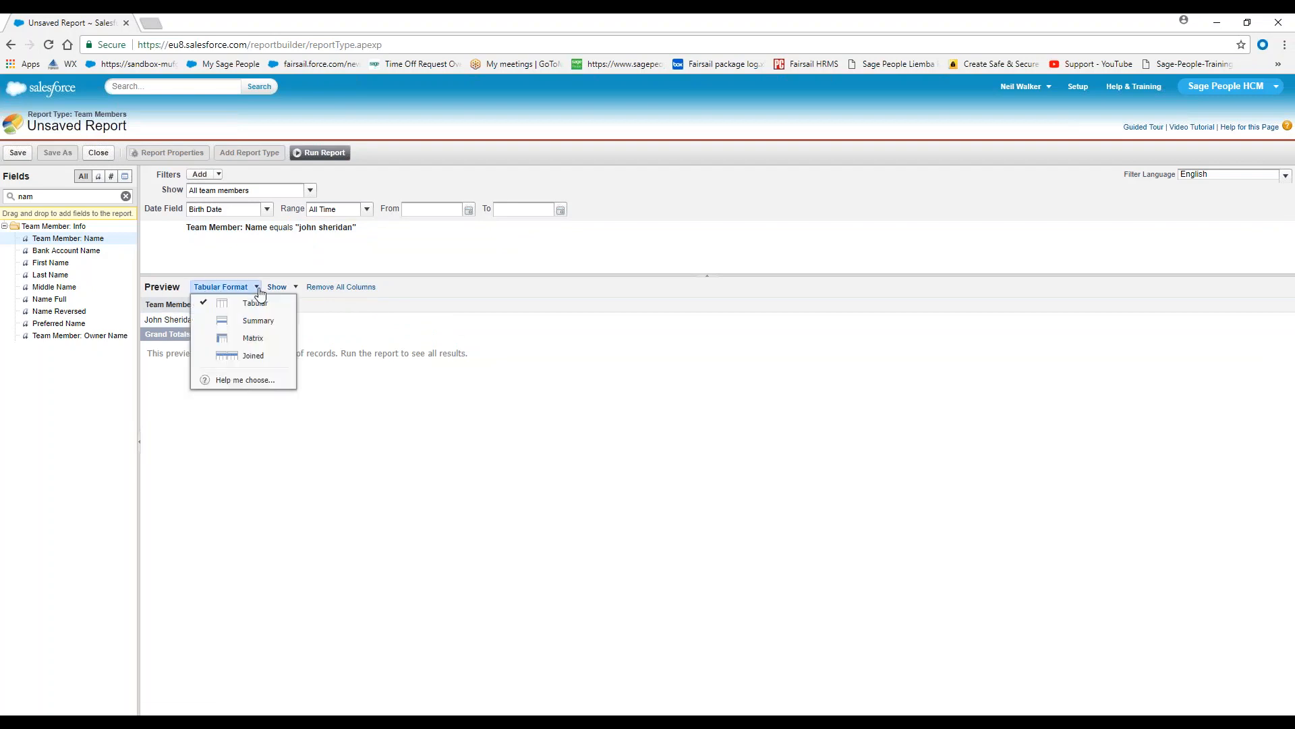
click(254, 356)
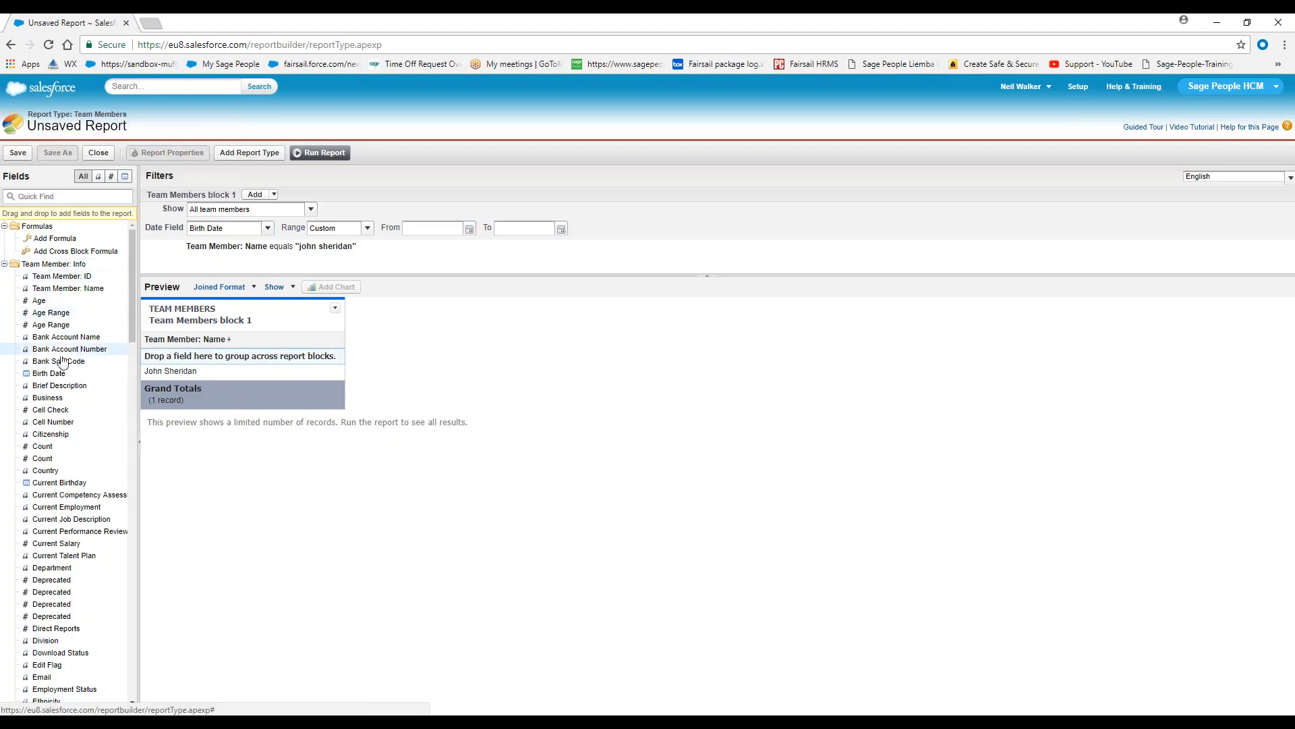
drag(49, 373, 346, 333)
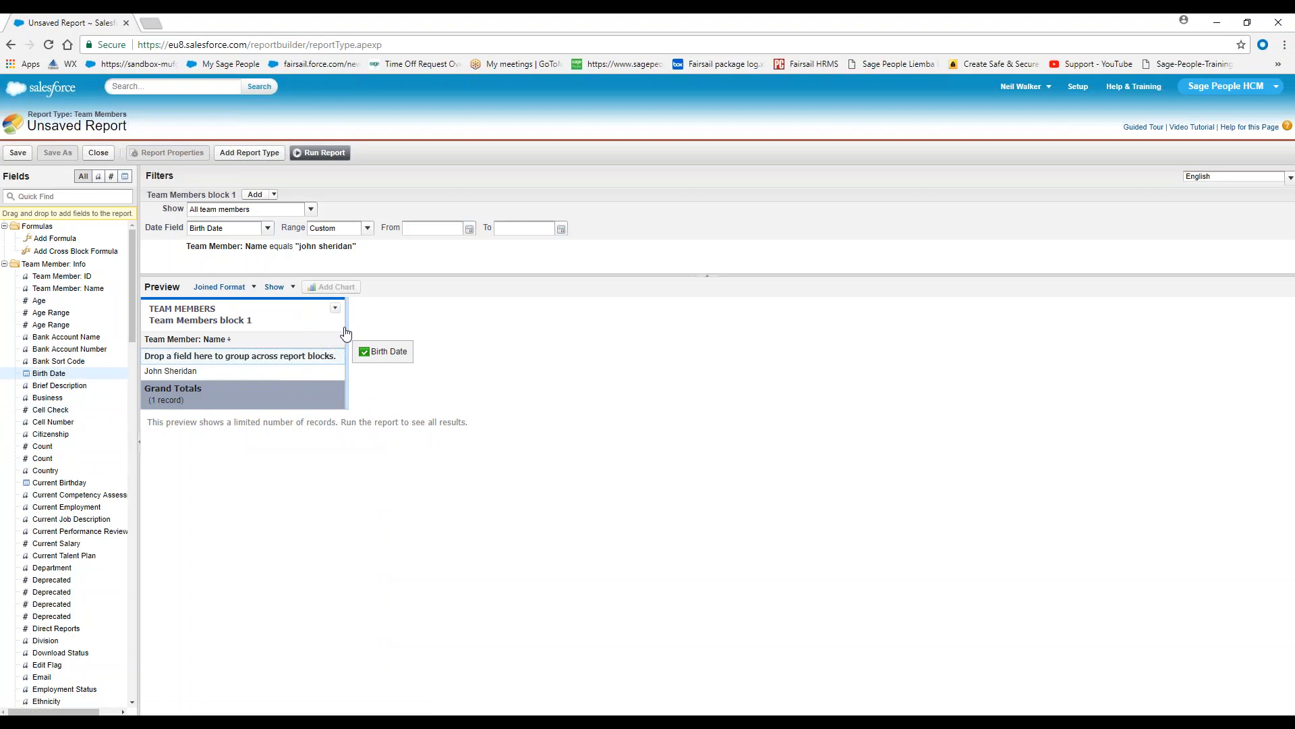
drag(346, 333, 346, 333)
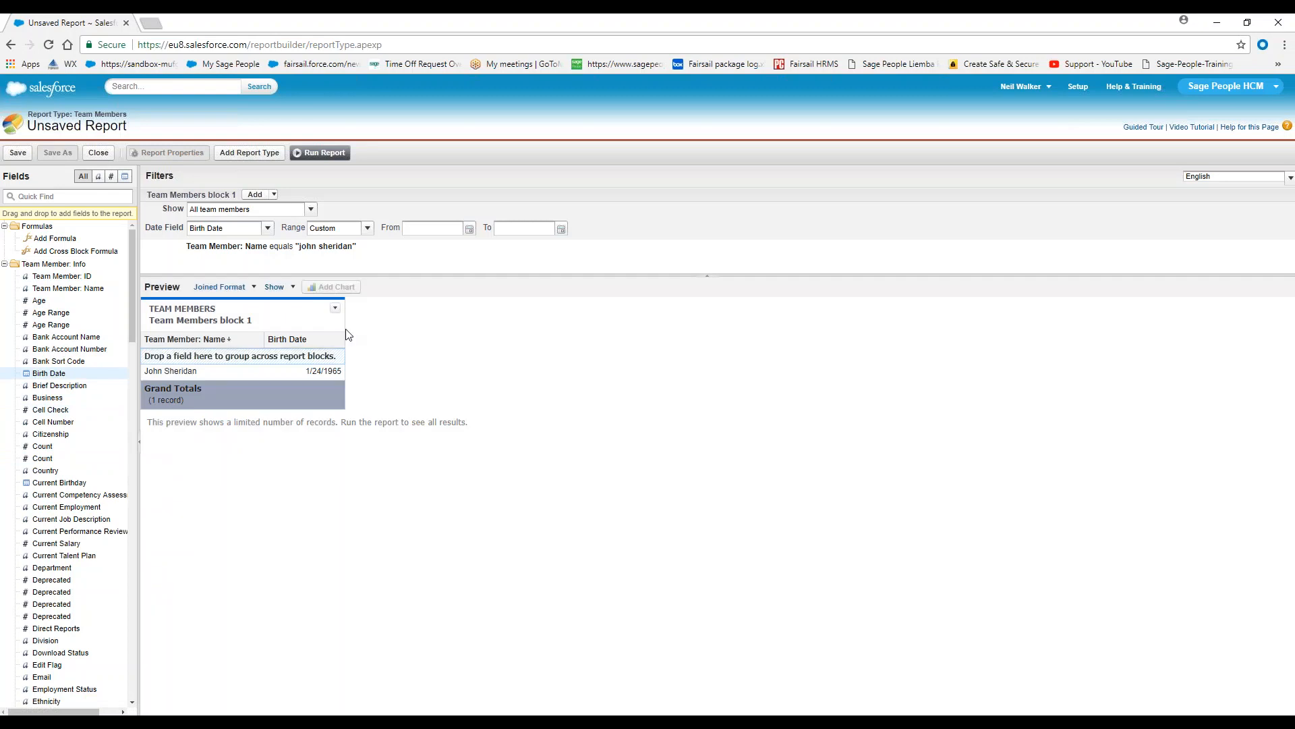
Add the Department, Home Address Country and Home Phone fields as columns in the Team Members block
scroll(57, 607, down, 1)
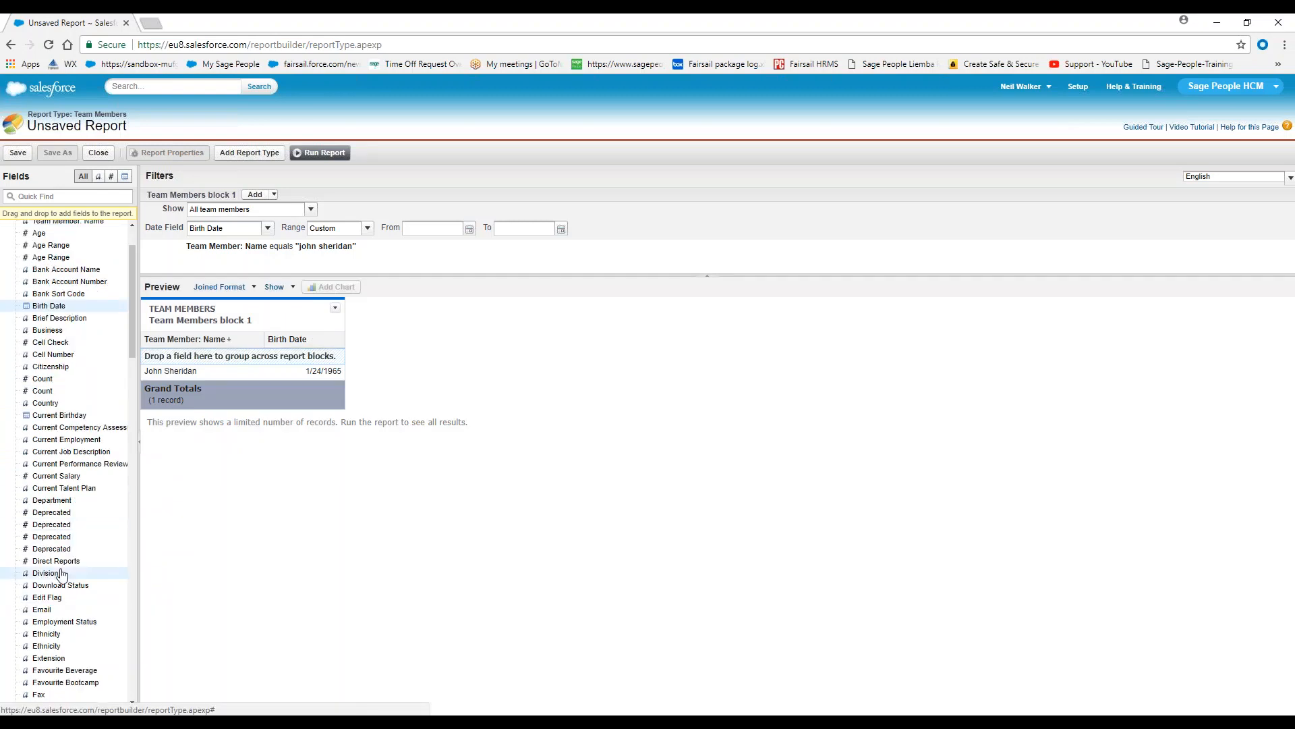
drag(59, 507, 346, 333)
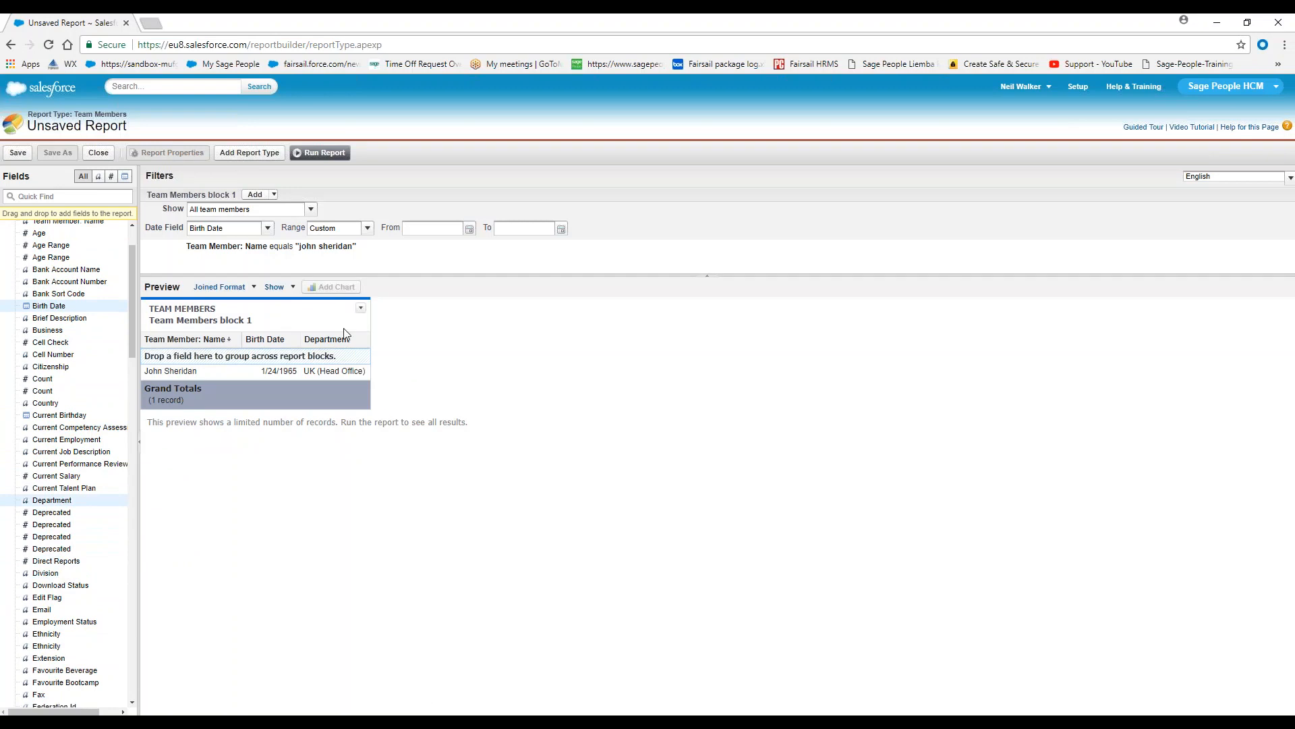
scroll(44, 632, down, 3)
scroll(44, 633, down, 1)
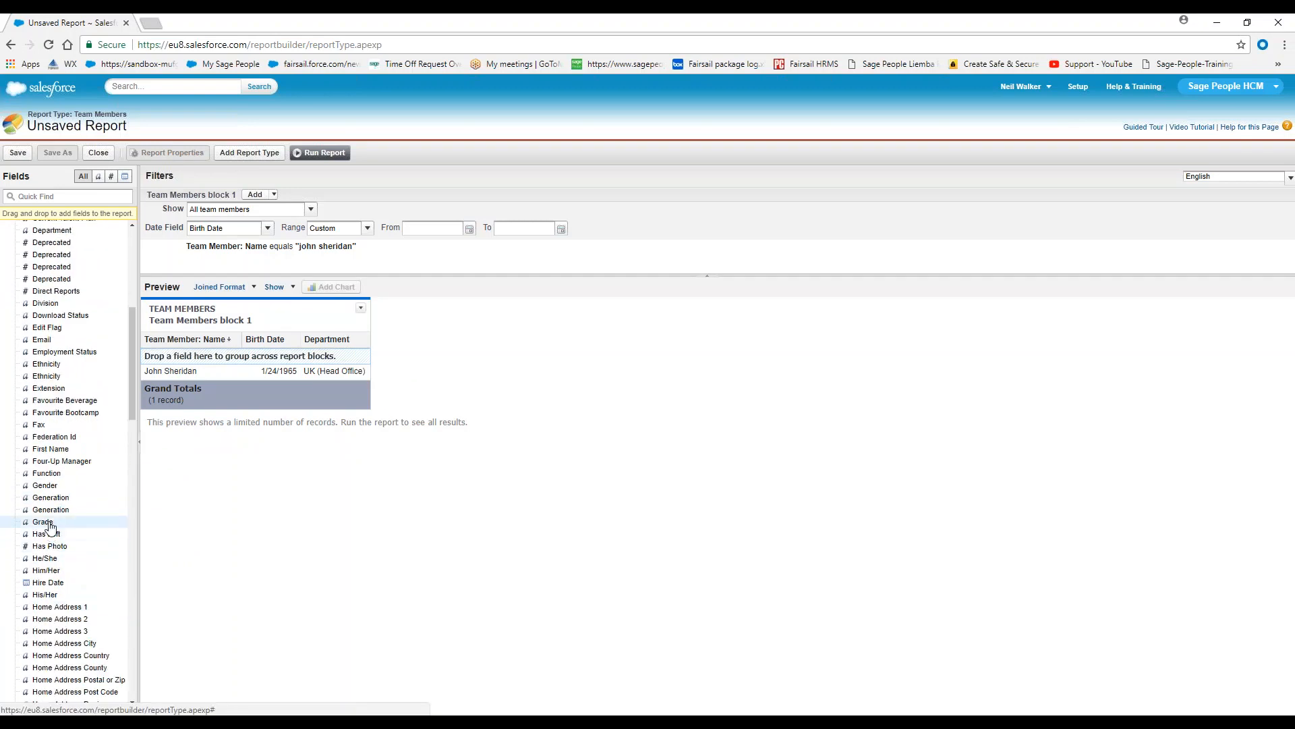
scroll(86, 557, down, 5)
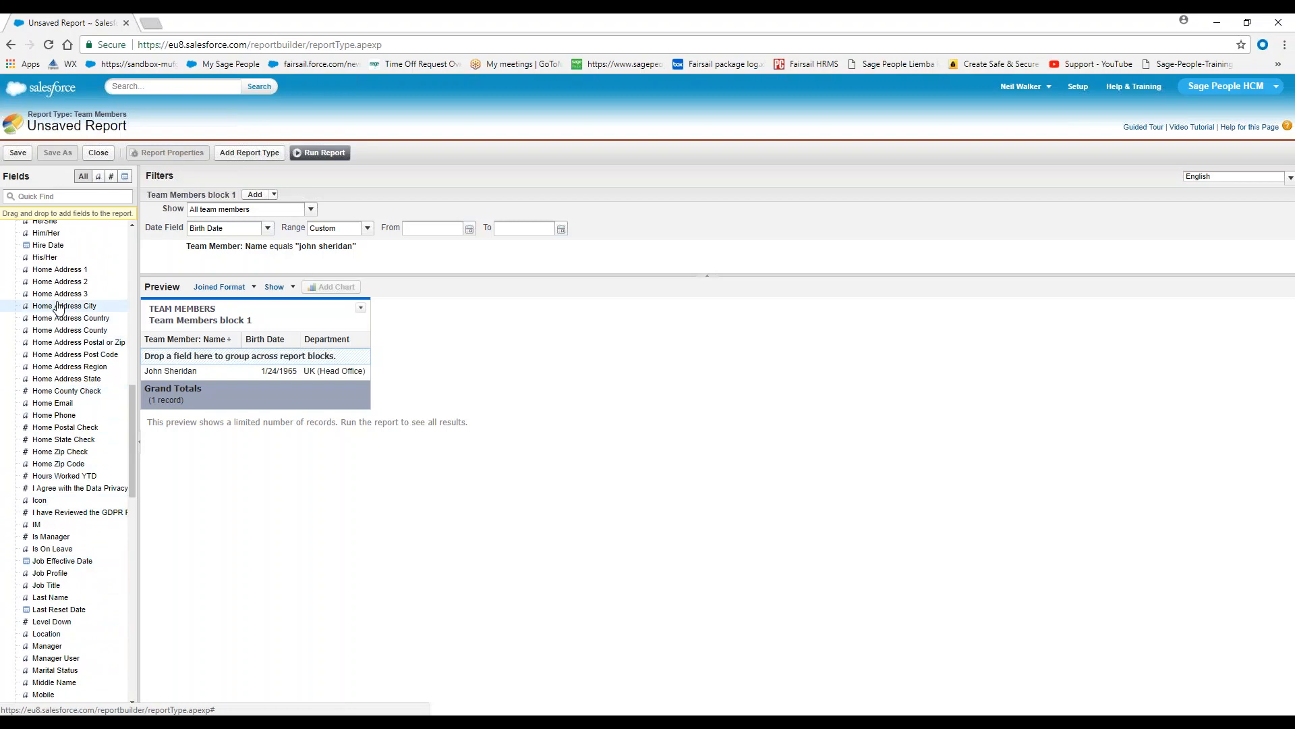
drag(54, 319, 346, 333)
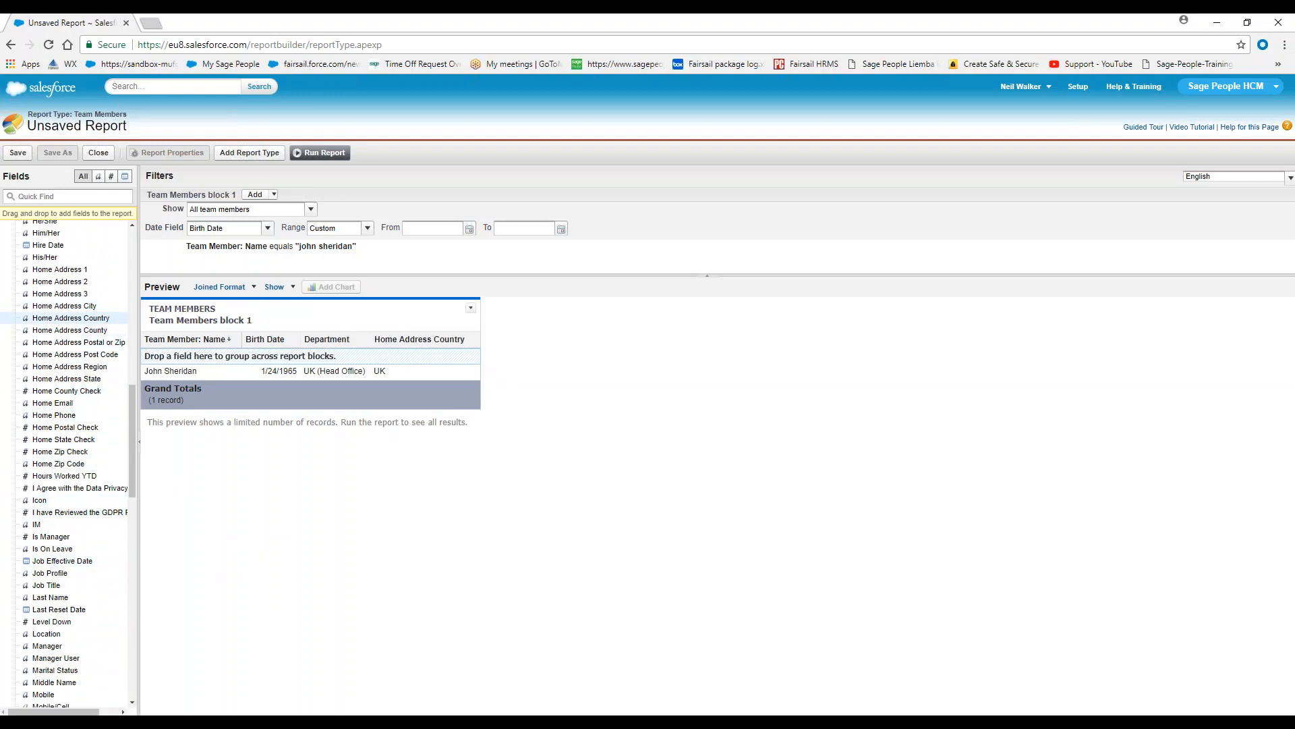
drag(54, 415, 458, 342)
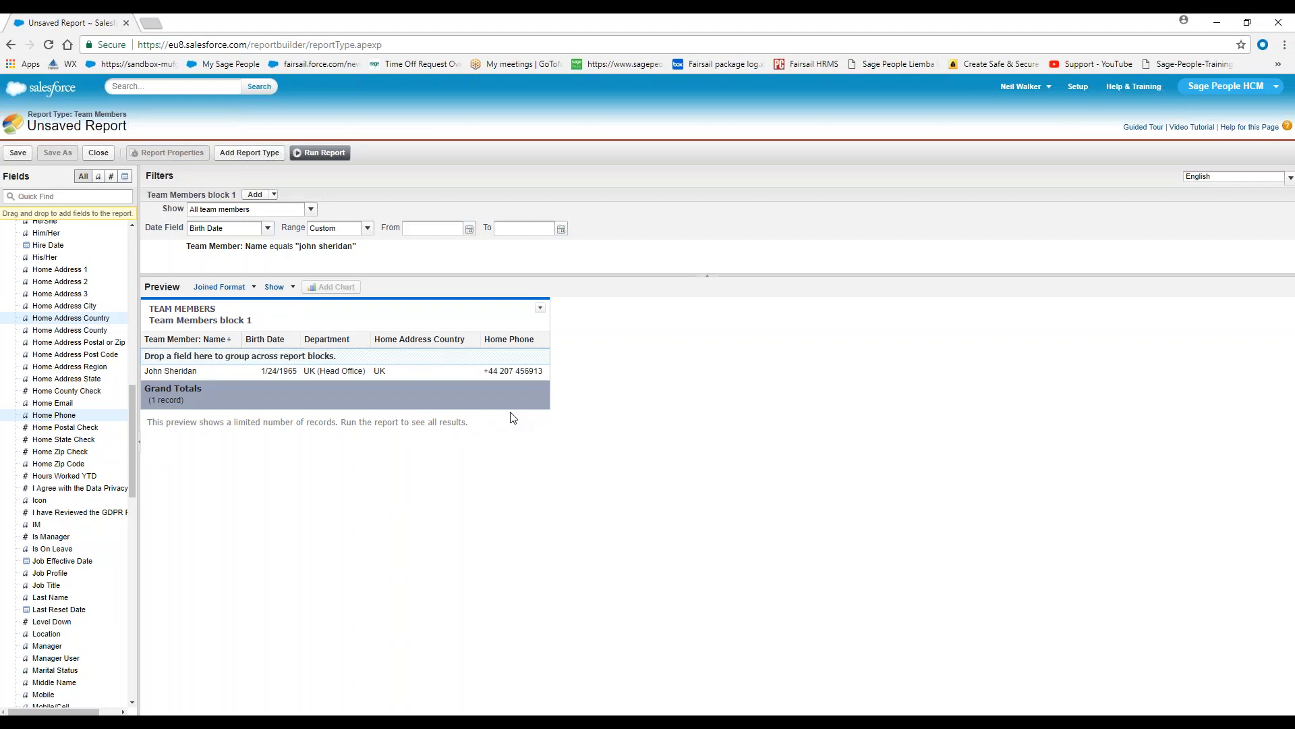
Add Employment History as an additional report type to the joined report
click(264, 156)
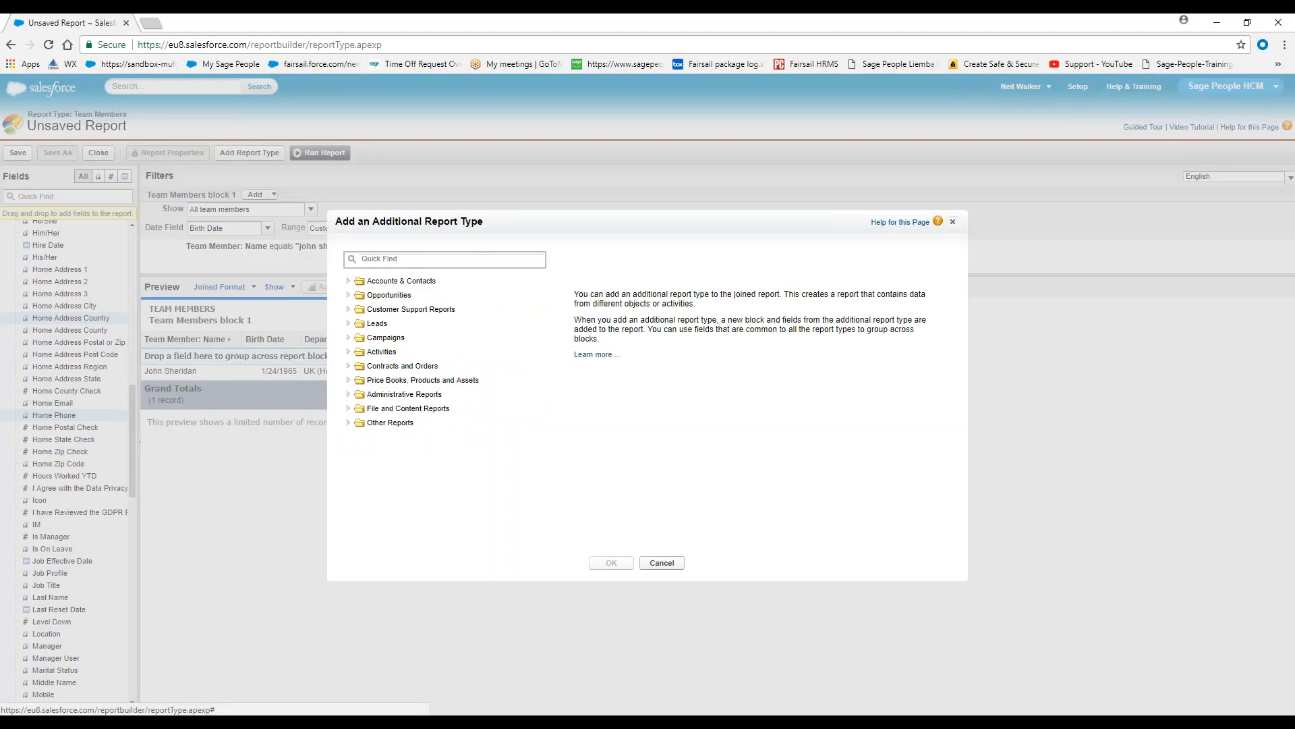
click(376, 259)
text(employm)
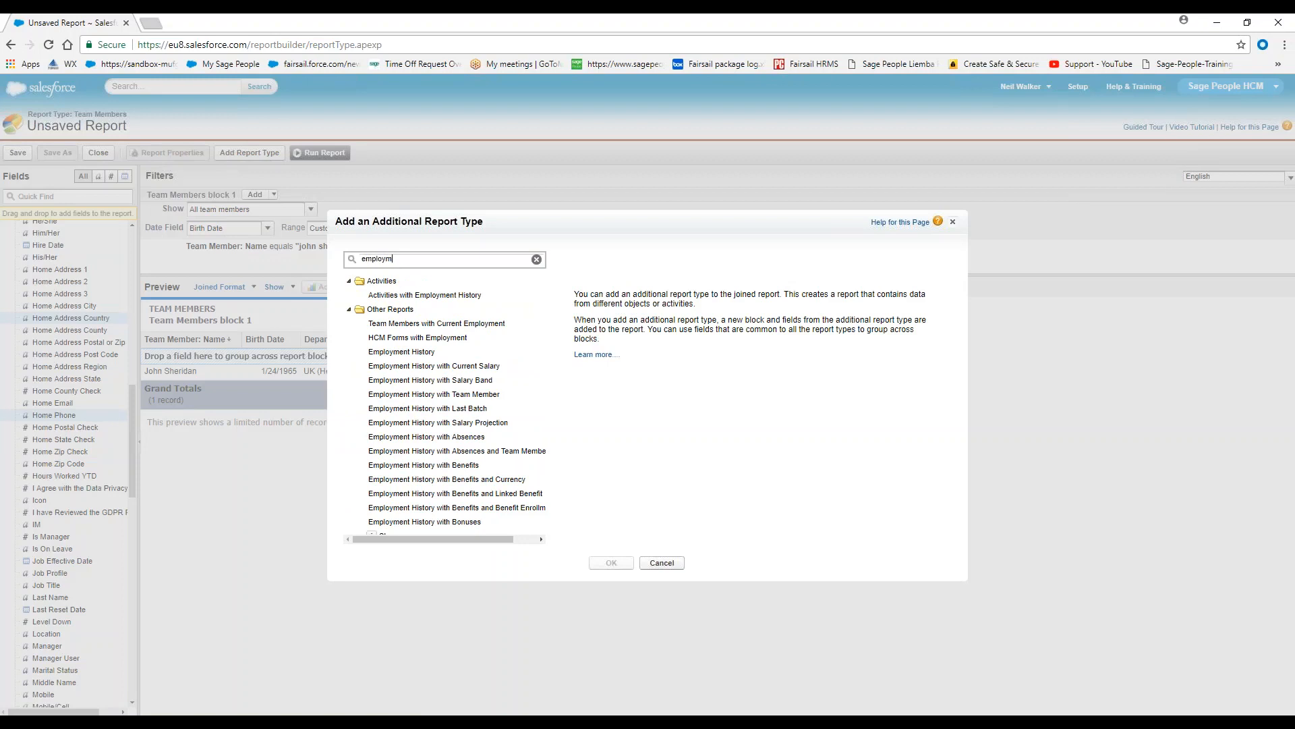
click(390, 353)
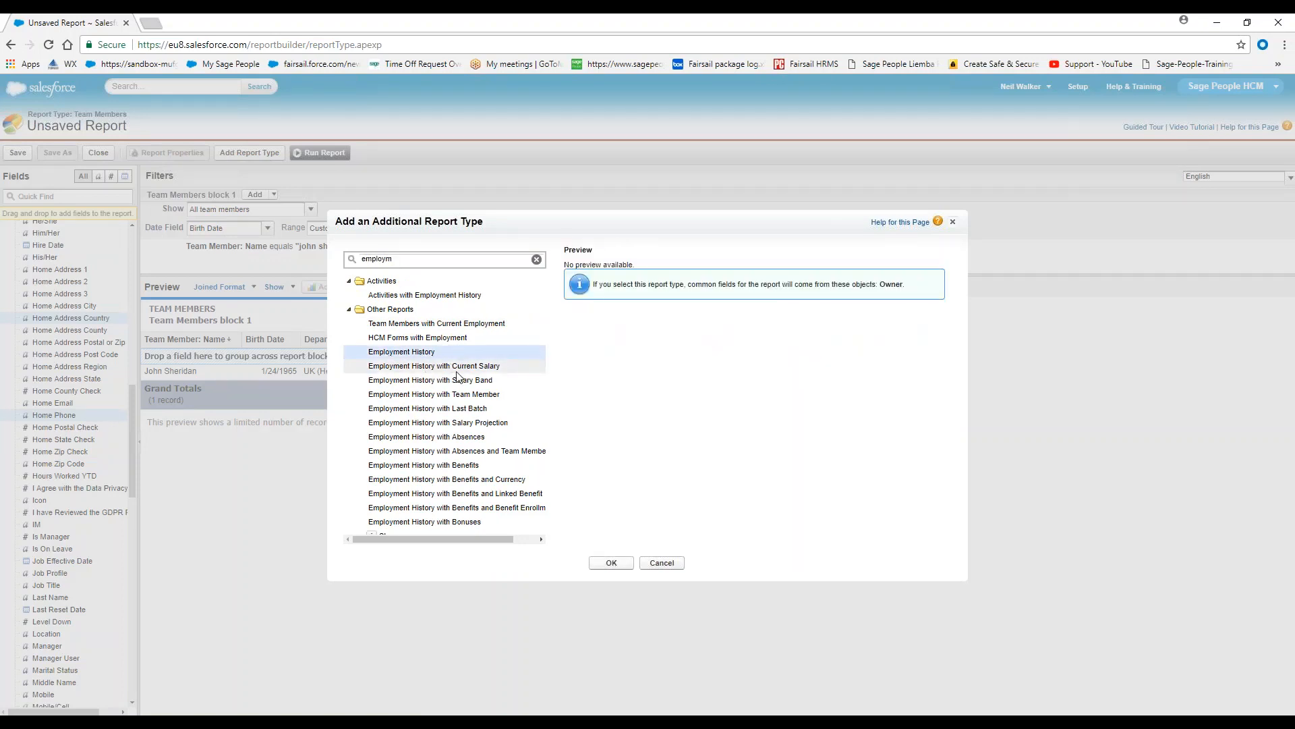
click(611, 563)
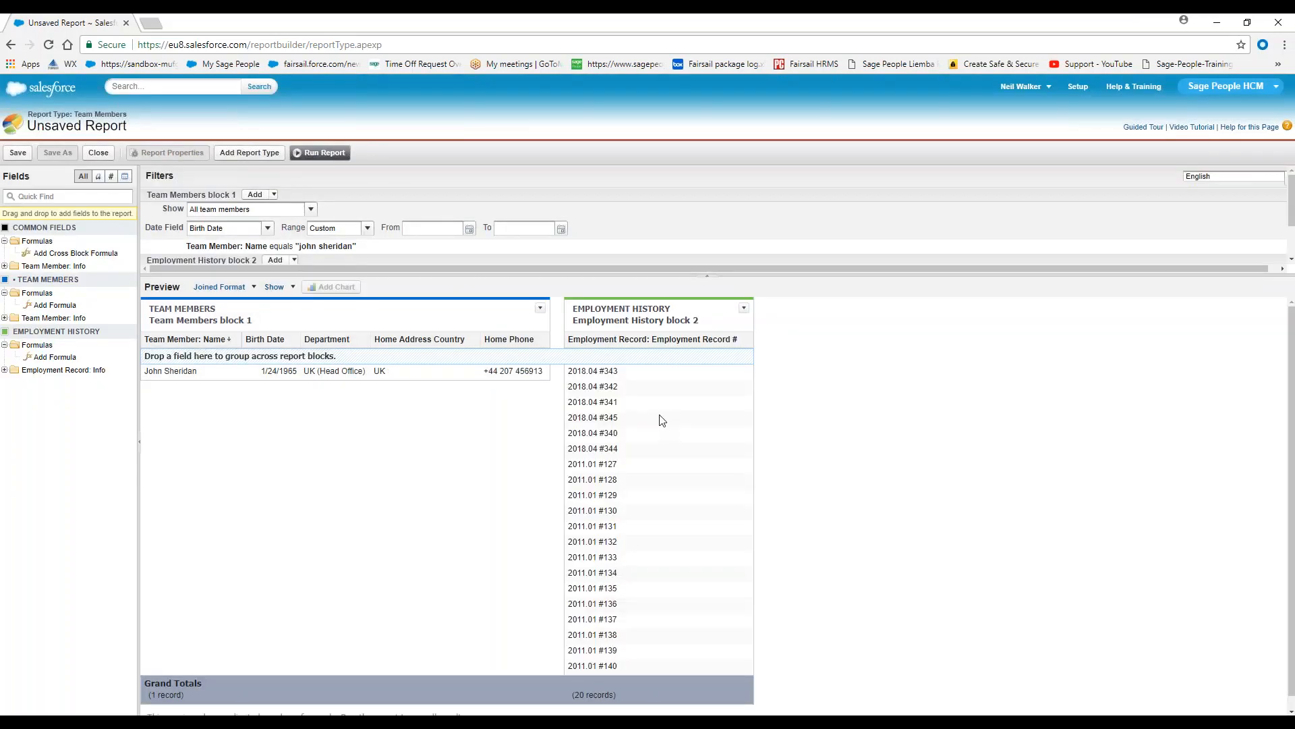
Enlarge the filter area and set the Employment History block to show all employment history
drag(644, 277, 642, 361)
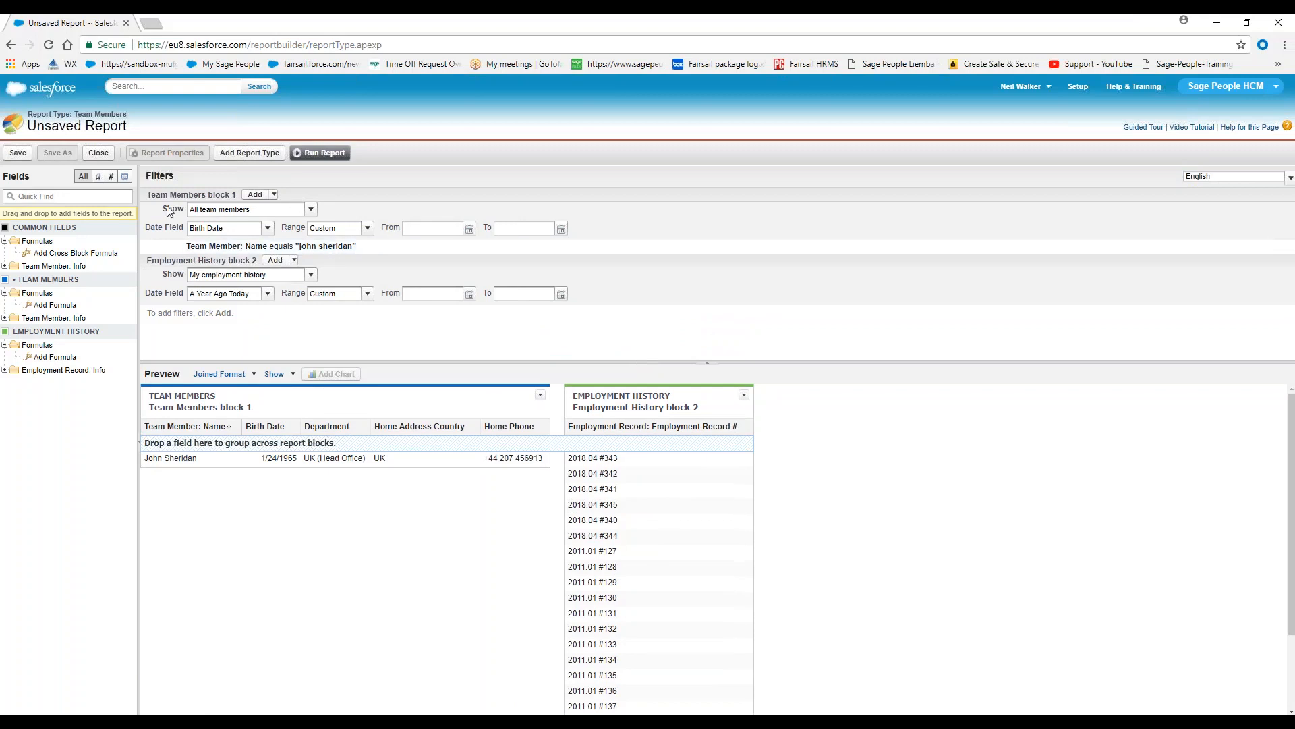
drag(151, 196, 245, 191)
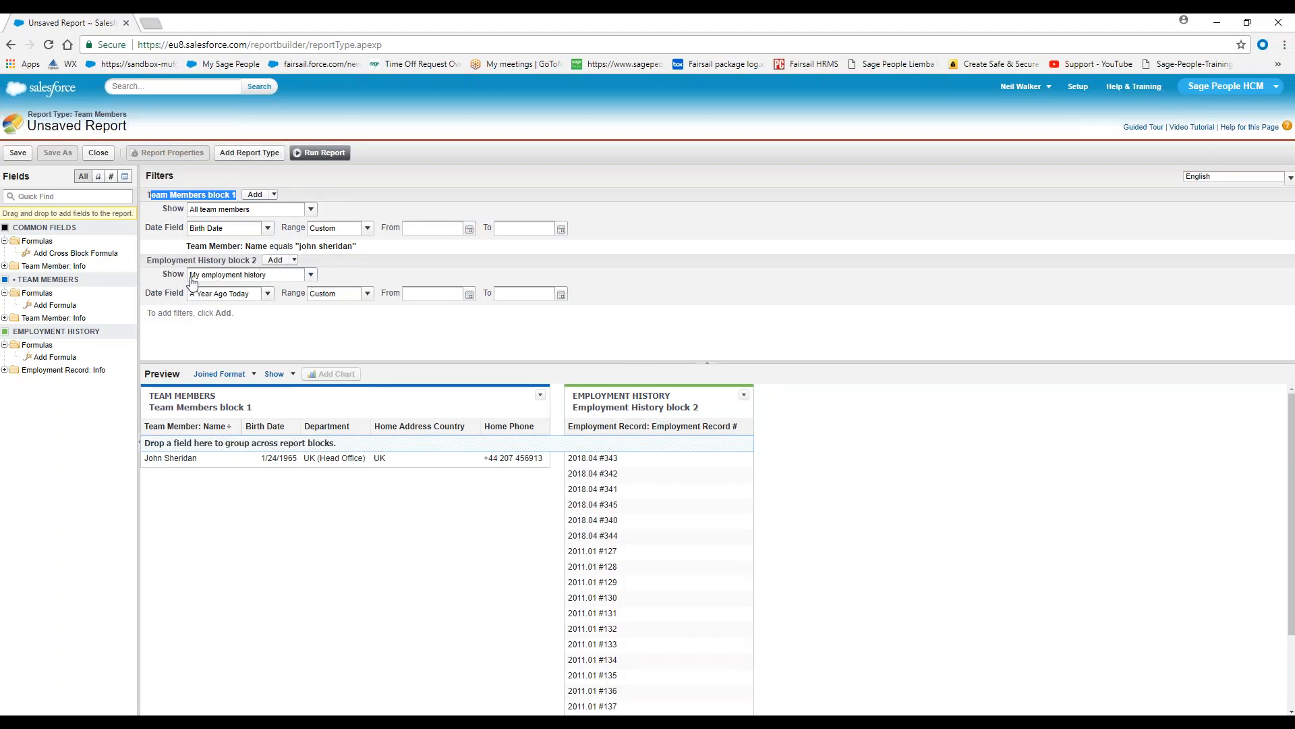
click(309, 275)
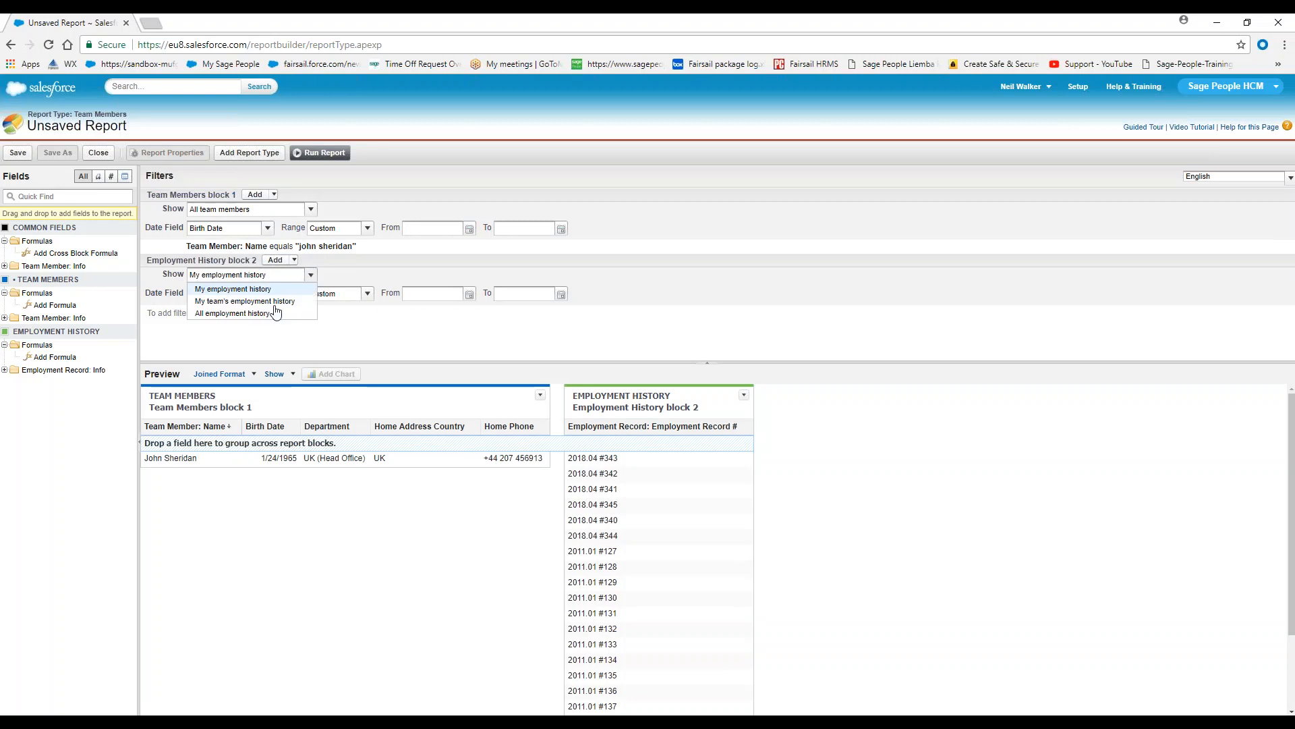
click(269, 313)
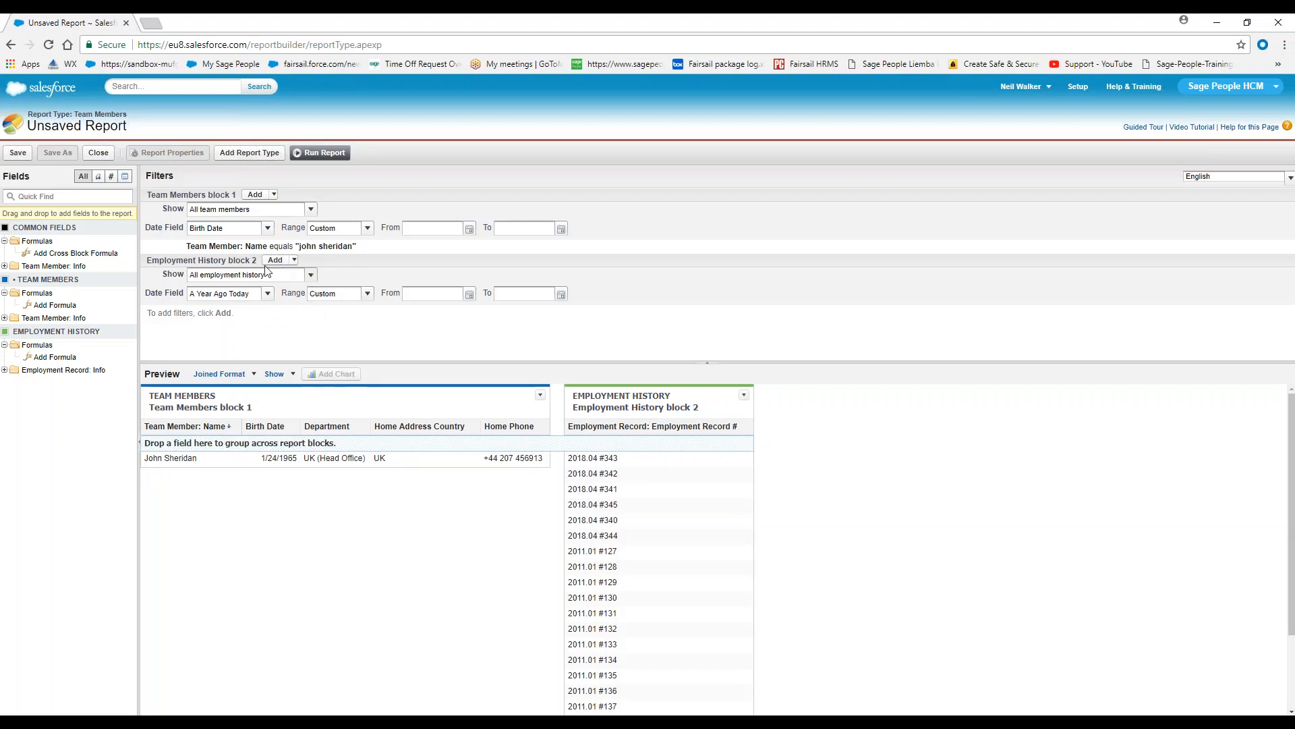
Add a field filter to the Employment History block where Team Member equals the employee's full name
click(294, 260)
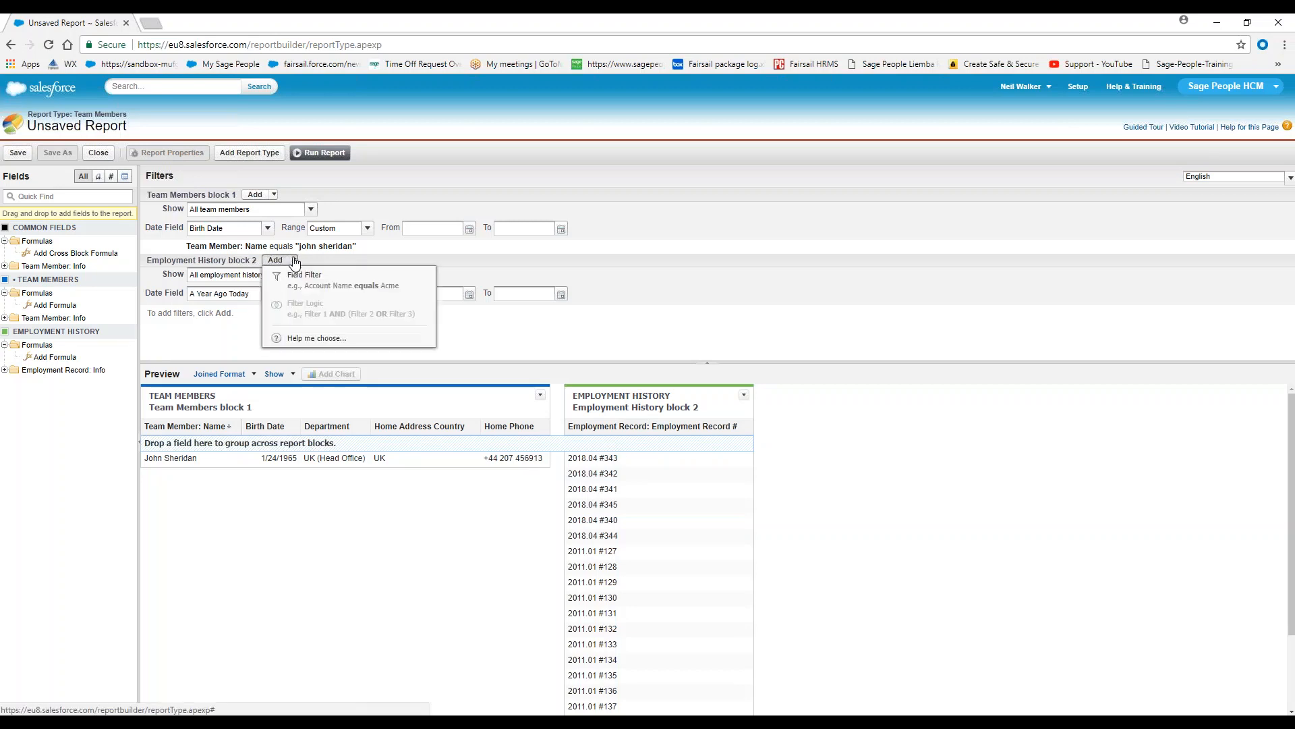
click(305, 276)
click(294, 315)
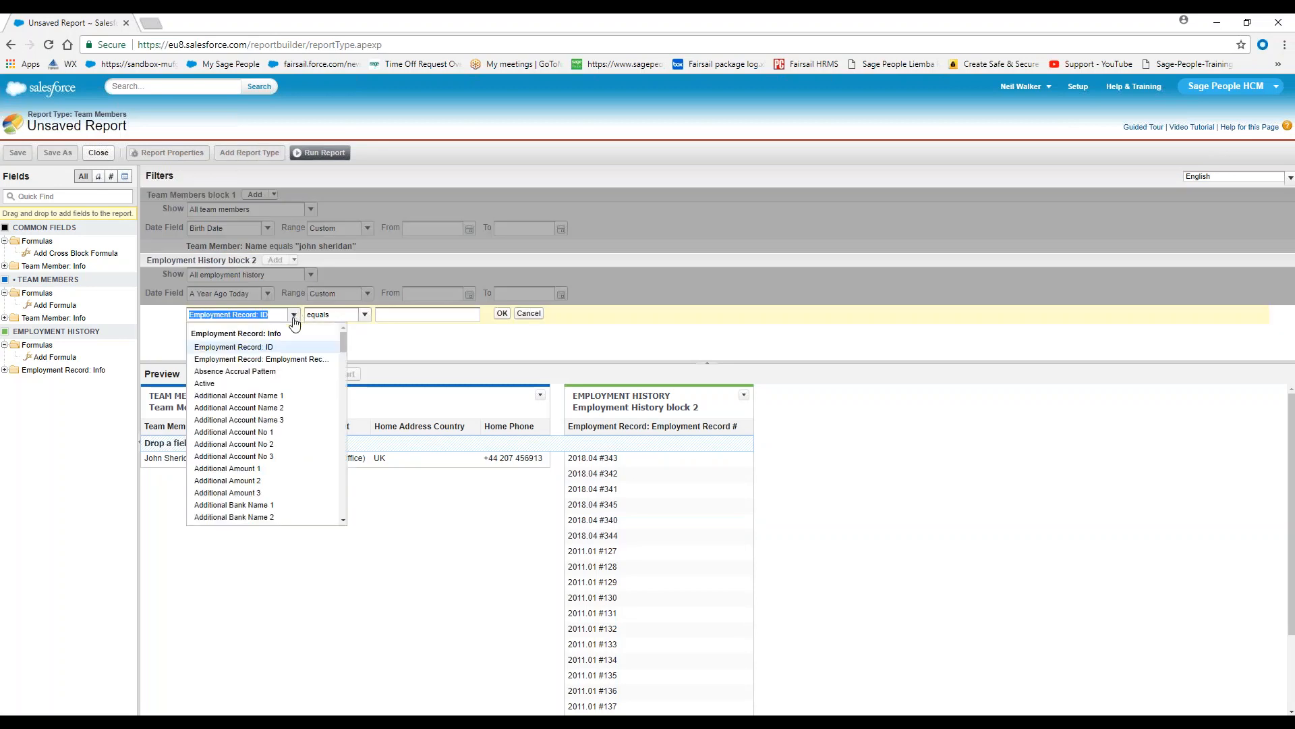
text(team m)
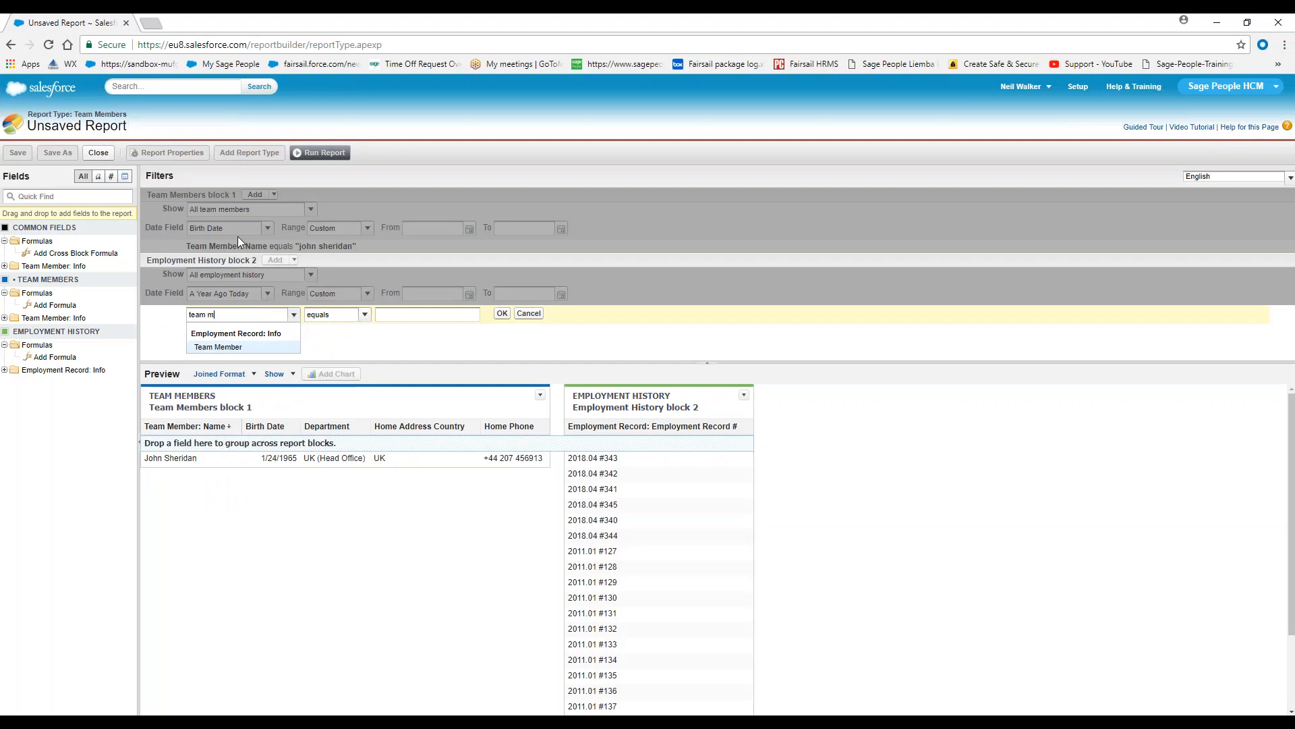
click(265, 346)
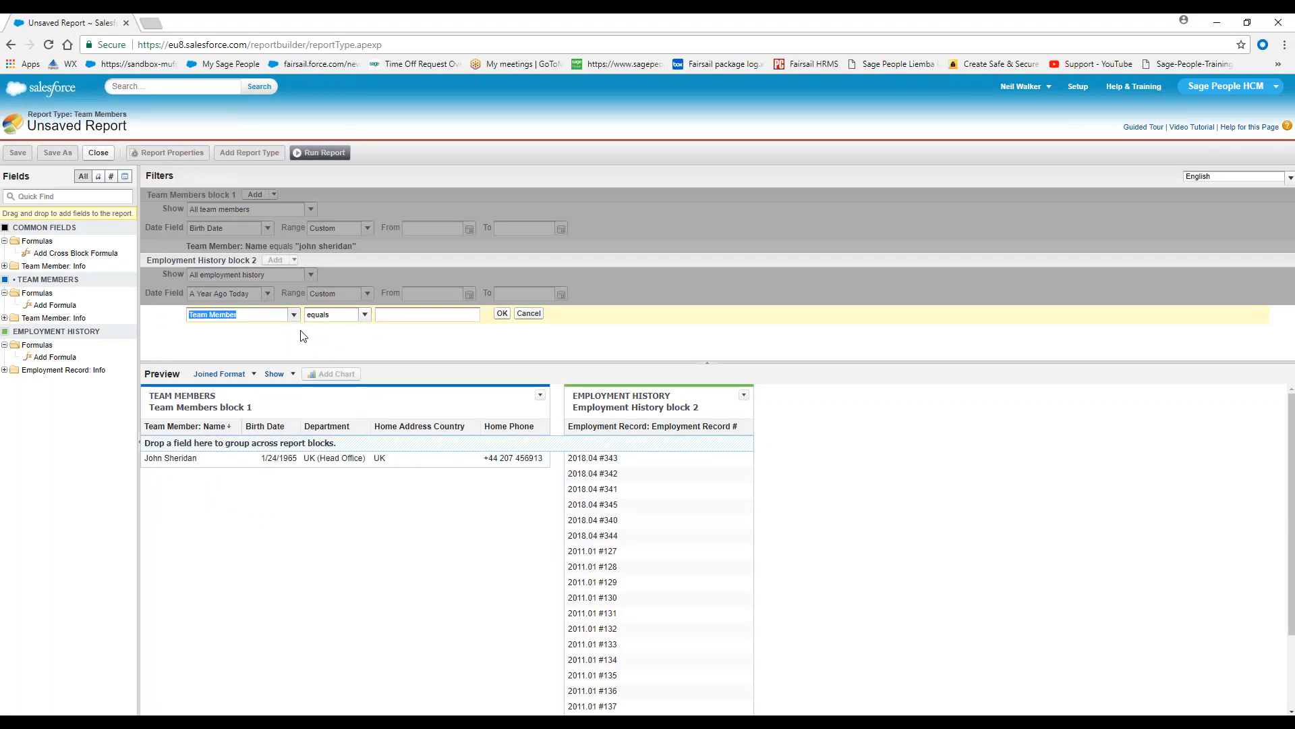
click(416, 317)
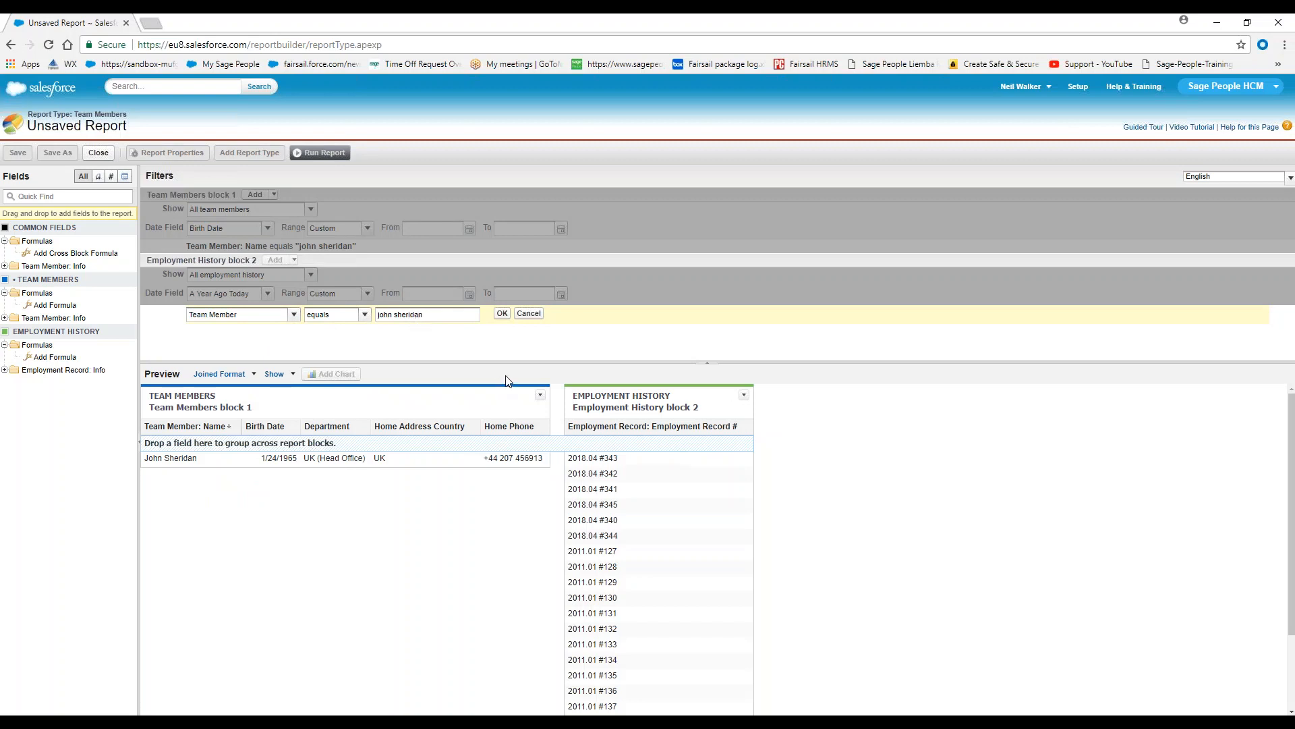
click(502, 313)
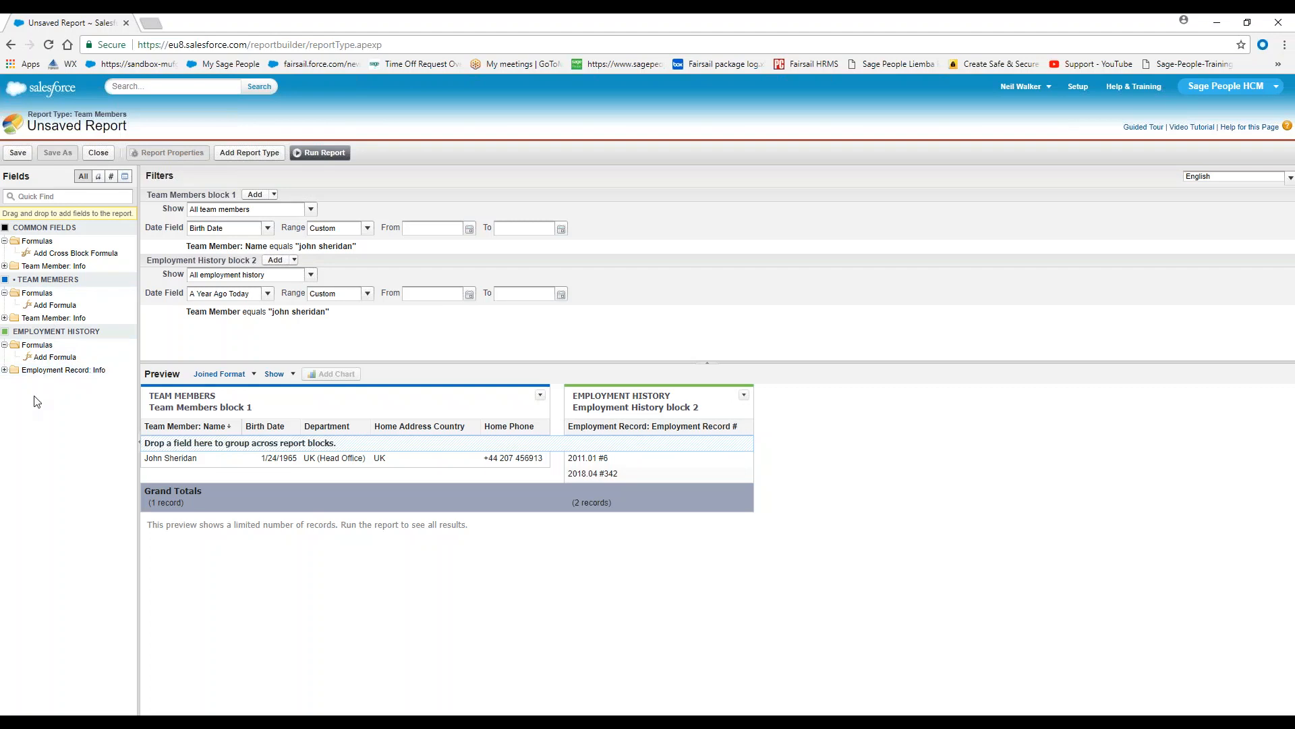
Add the Start Date and End Date fields as columns in the Employment History block
click(6, 371)
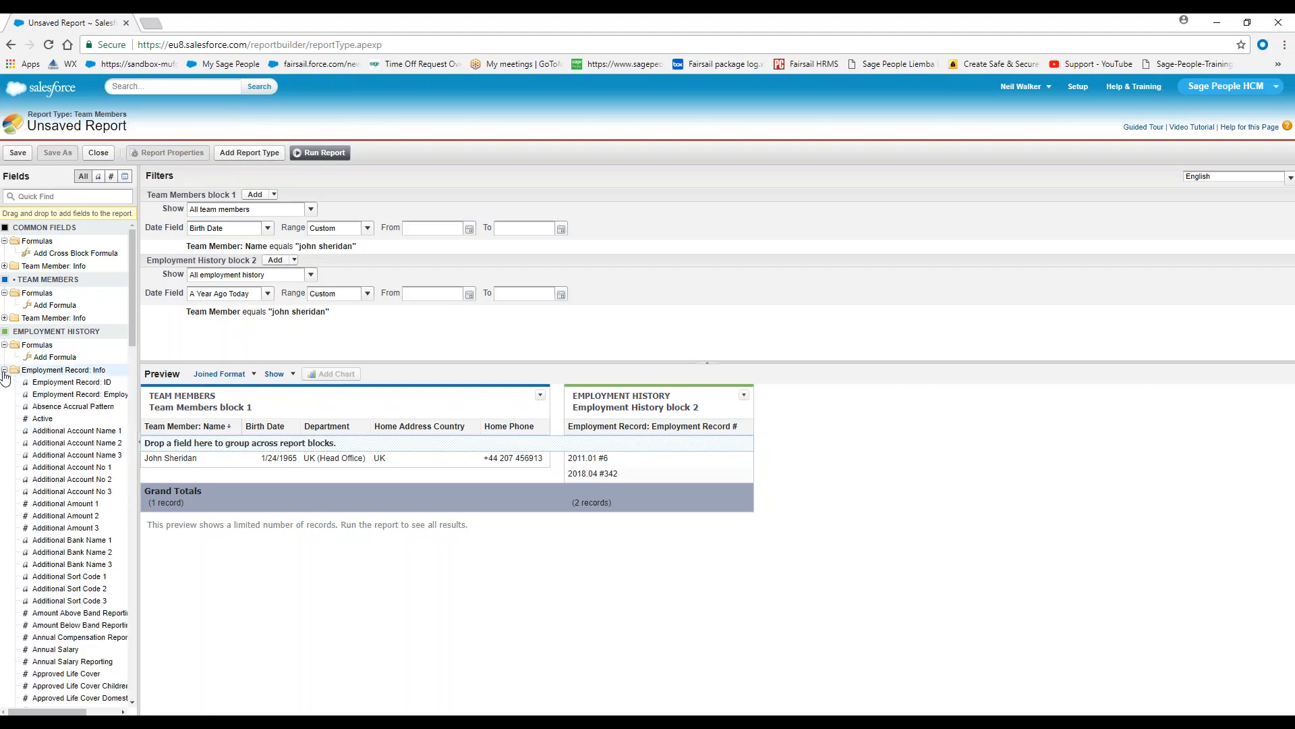
scroll(54, 490, down, 1)
scroll(54, 490, down, 5)
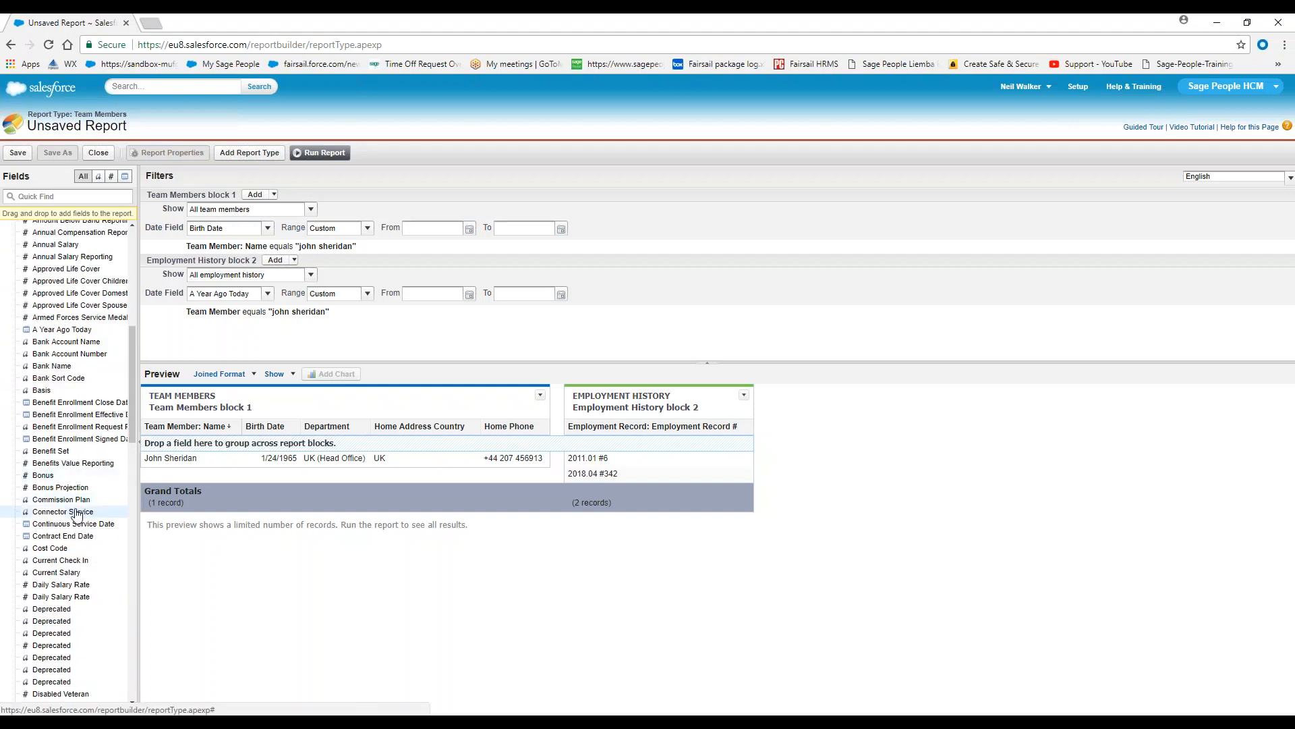
scroll(75, 519, down, 10)
scroll(68, 545, down, 5)
drag(62, 500, 752, 440)
scroll(47, 452, up, 4)
scroll(58, 486, up, 10)
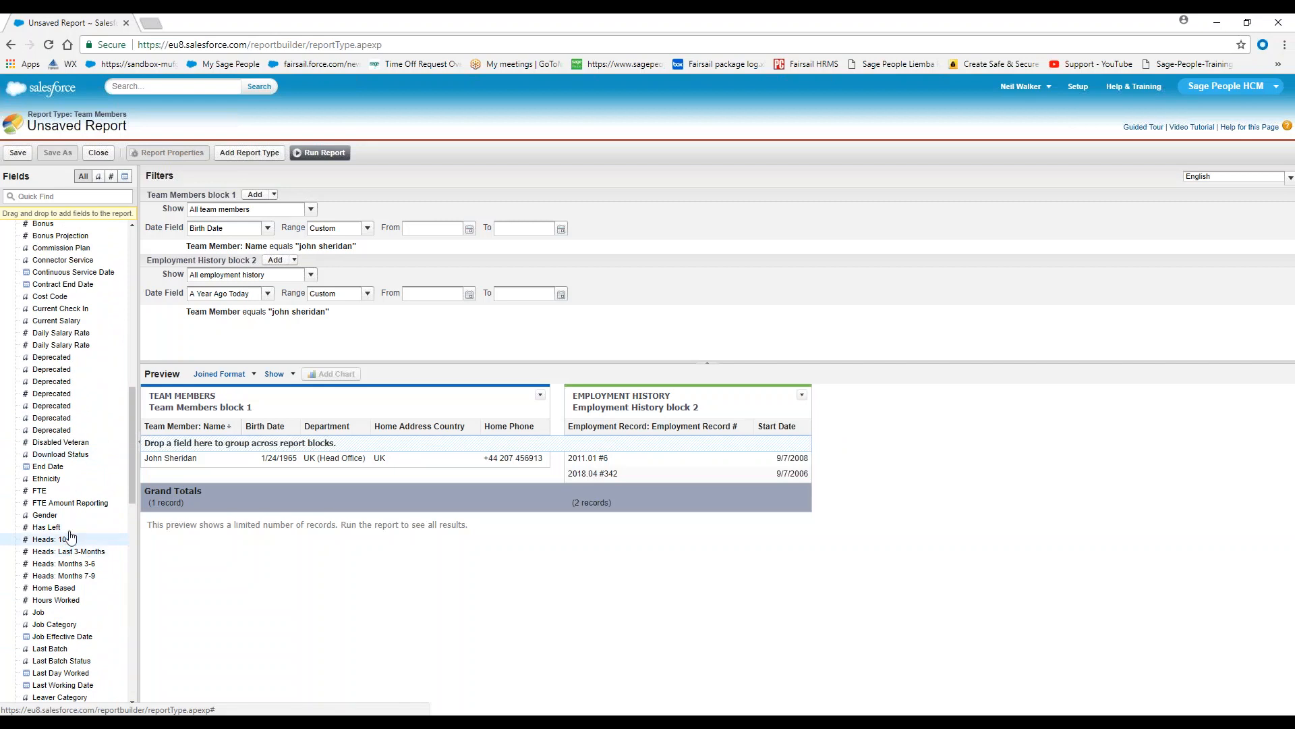
drag(50, 470, 816, 439)
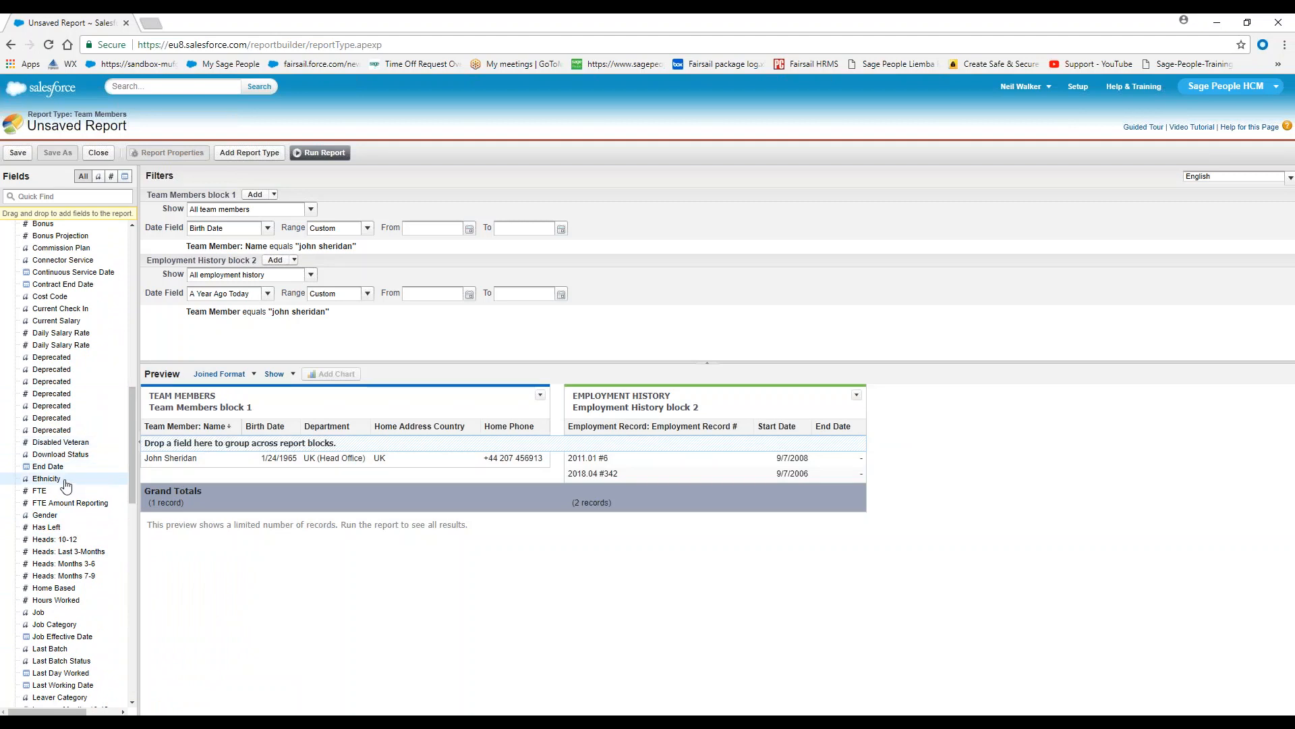
Try the Job field as a column in the Employment History block, and remove it again
scroll(71, 516, down, 1)
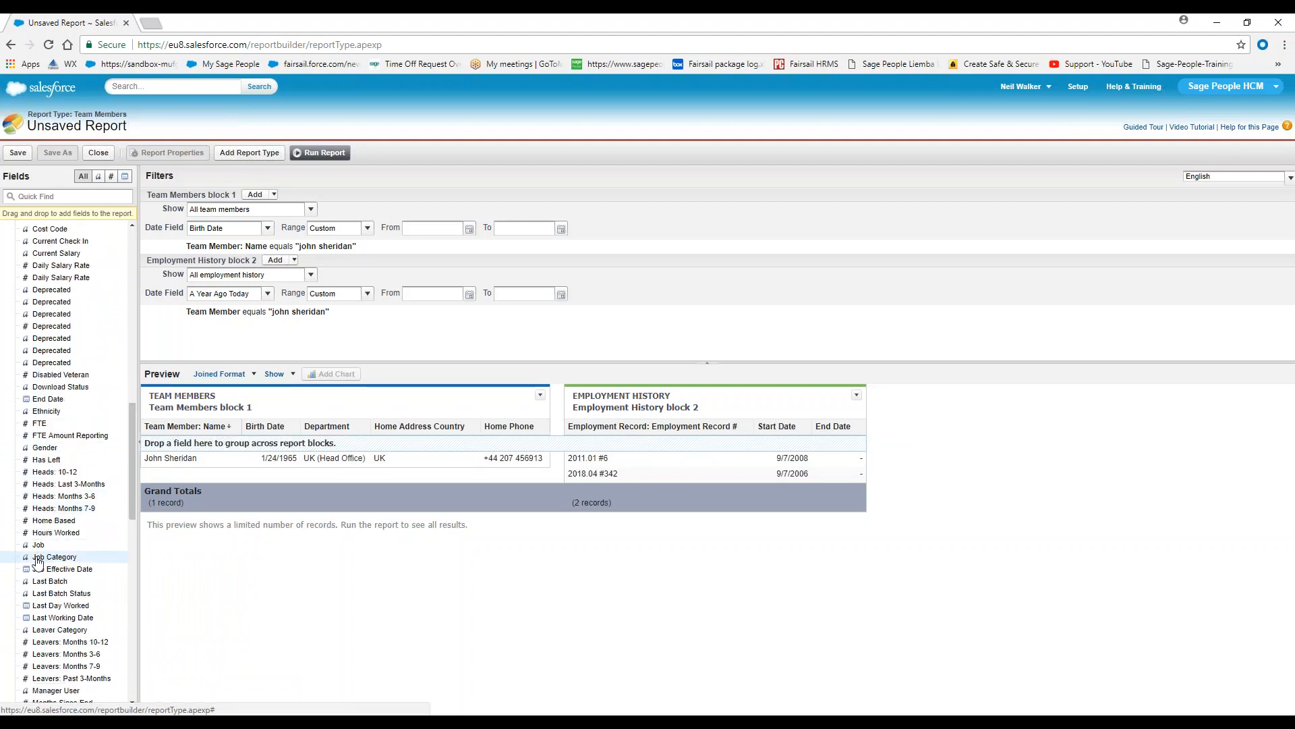
scroll(86, 534, down, 3)
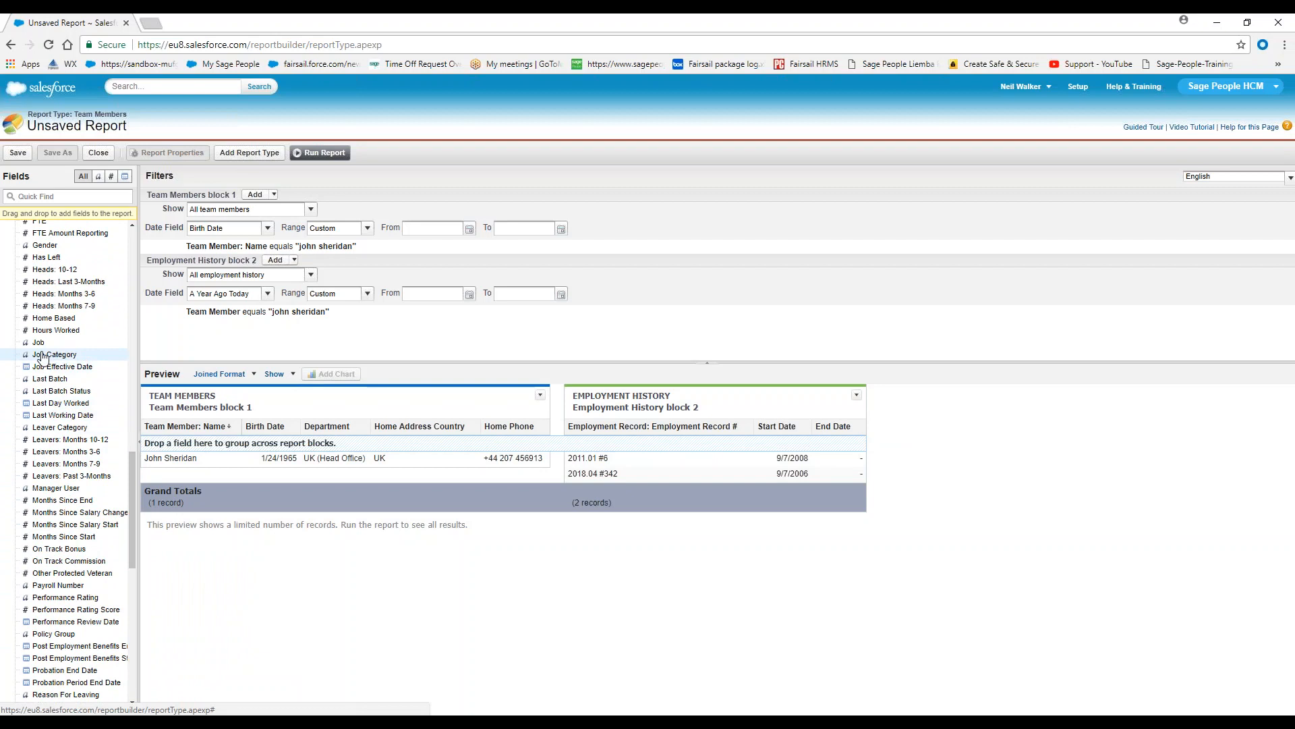
drag(39, 344, 870, 429)
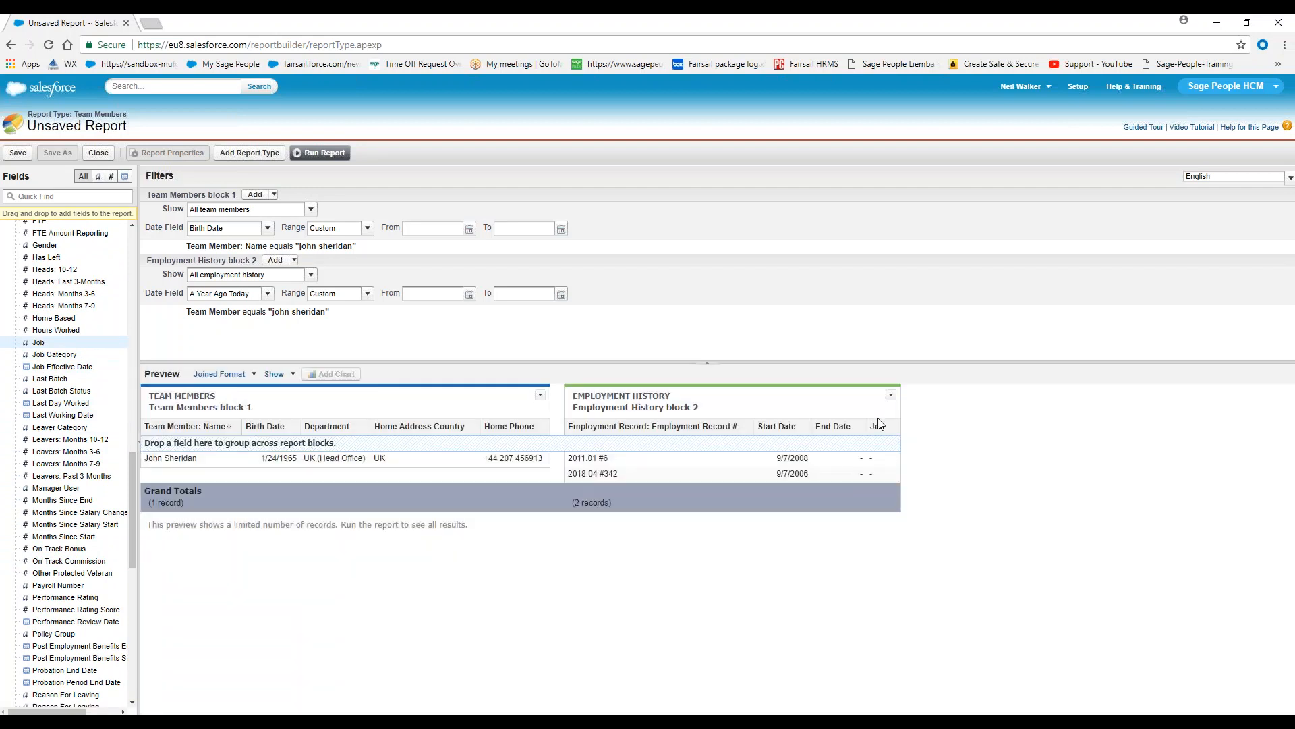
drag(5, 511, 54, 506)
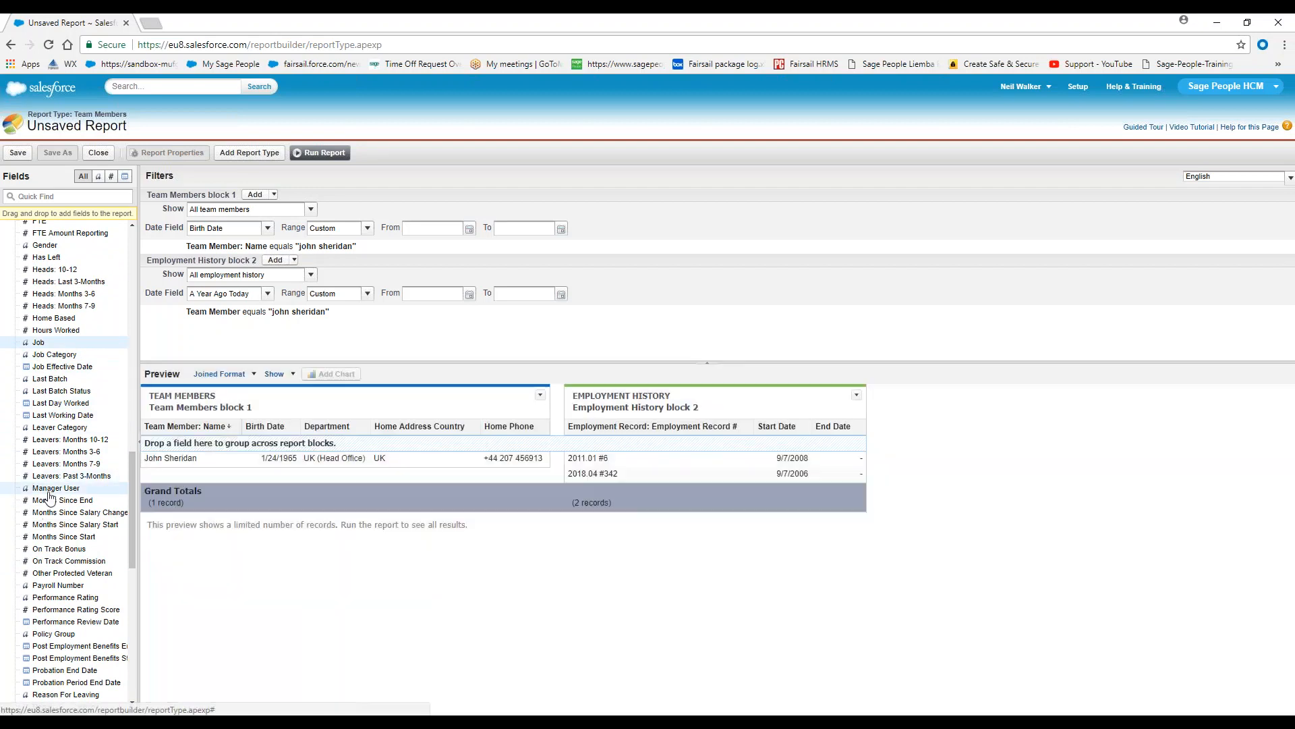
Add the Work Location and Shift Pattern fields as columns after End Date in the Employment History block
scroll(52, 529, down, 3)
scroll(52, 528, down, 2)
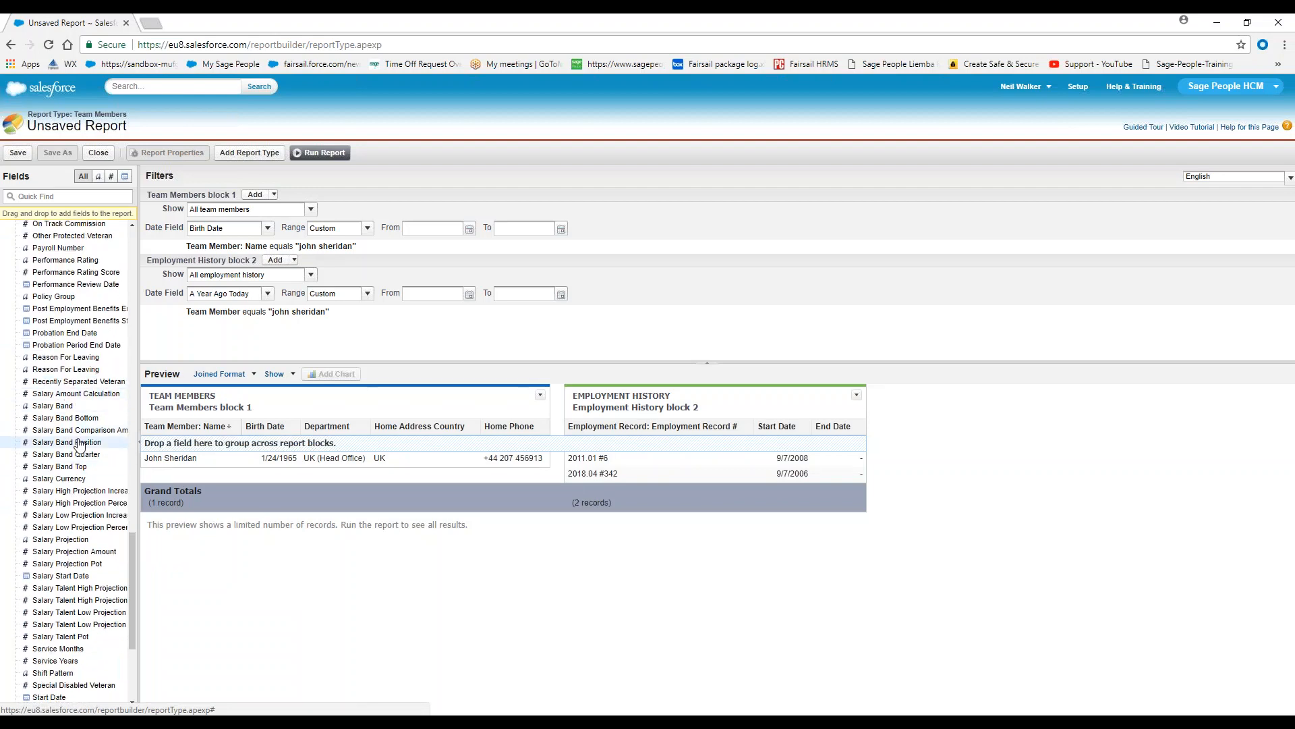
scroll(79, 445, down, 3)
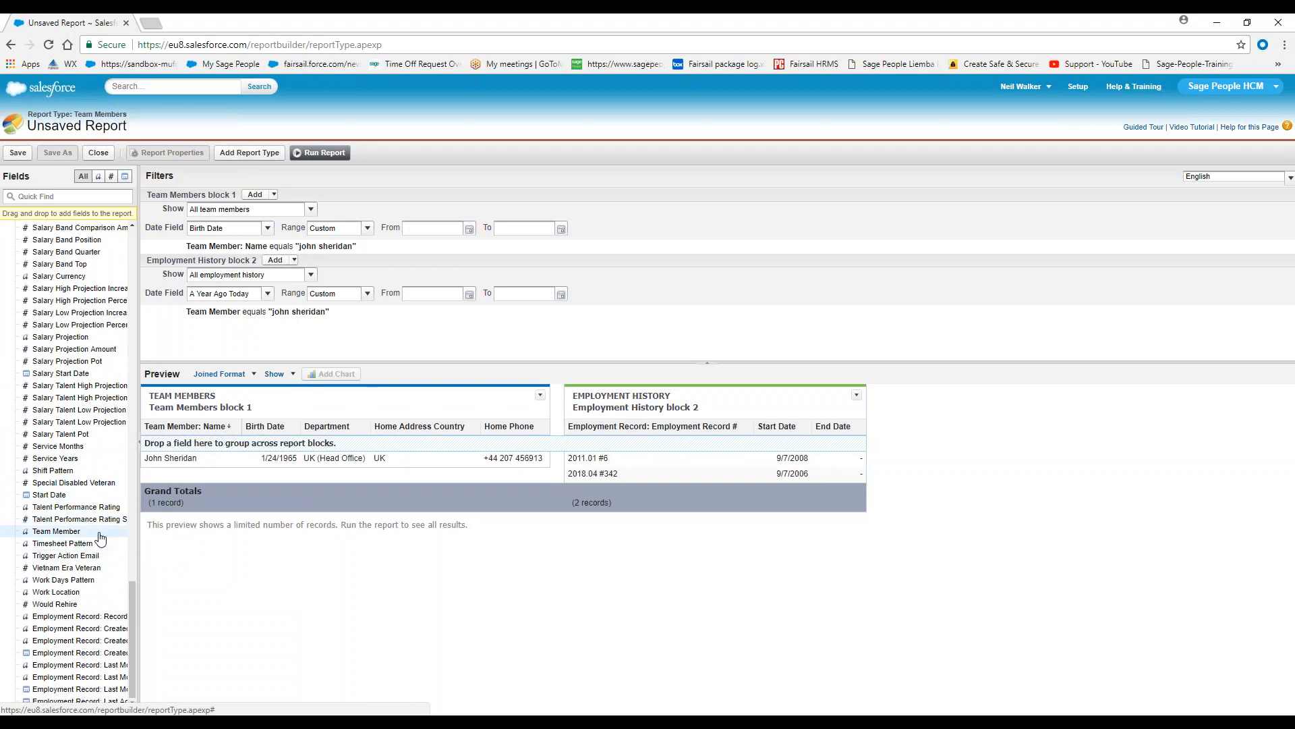
drag(101, 591, 860, 421)
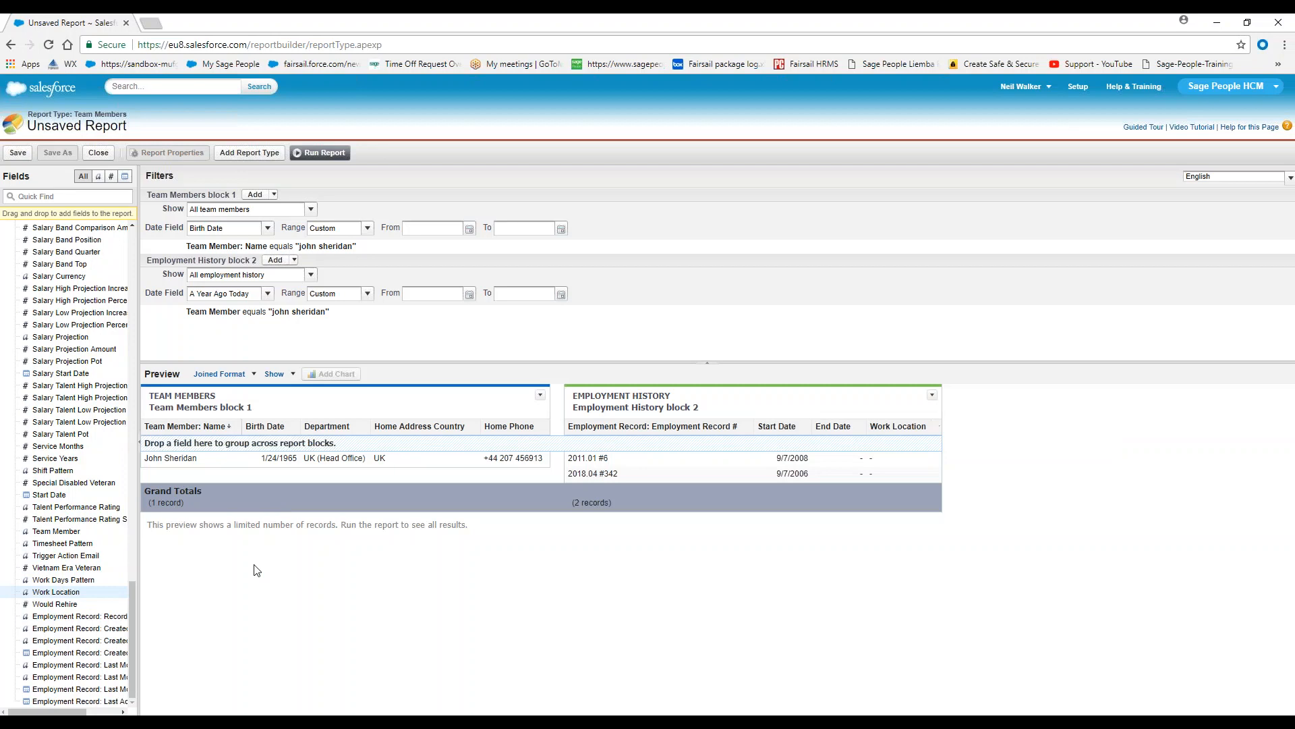
drag(42, 473, 880, 402)
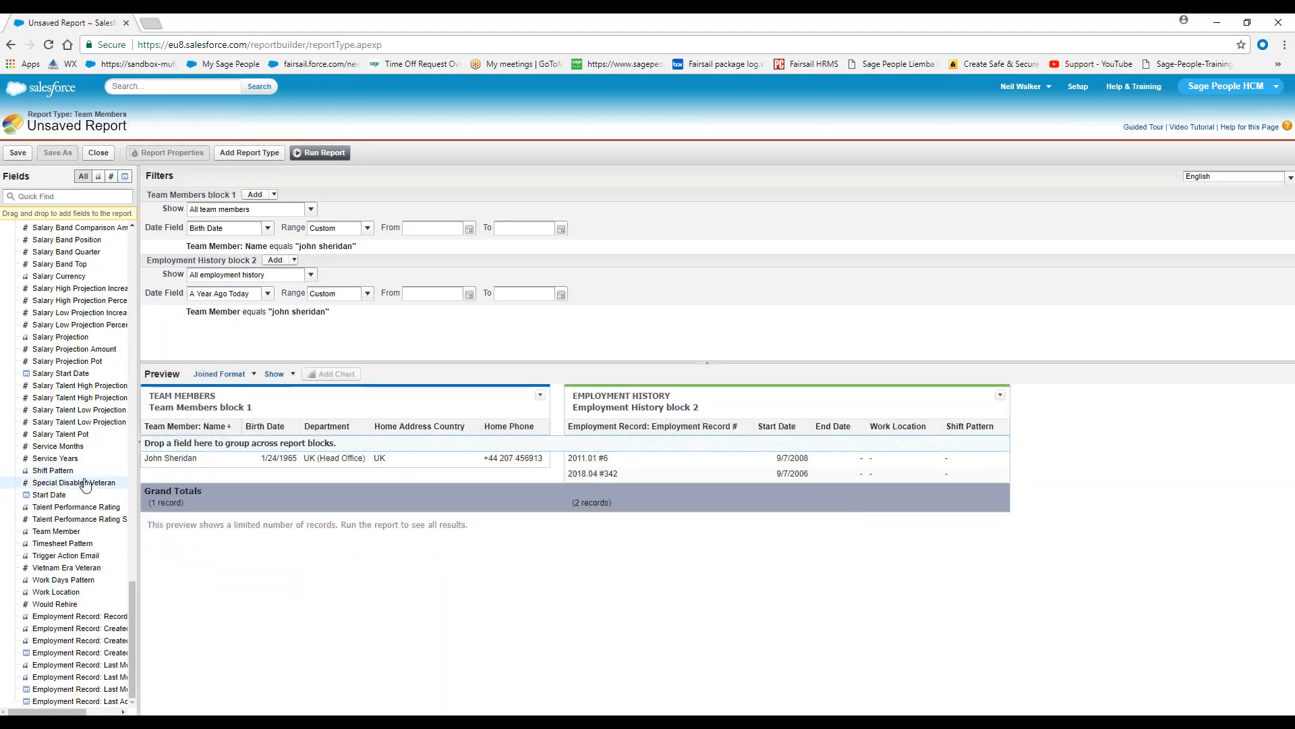
Add the Payroll Number field as the last column of the Employment History block
scroll(67, 459, up, 2)
scroll(68, 458, up, 3)
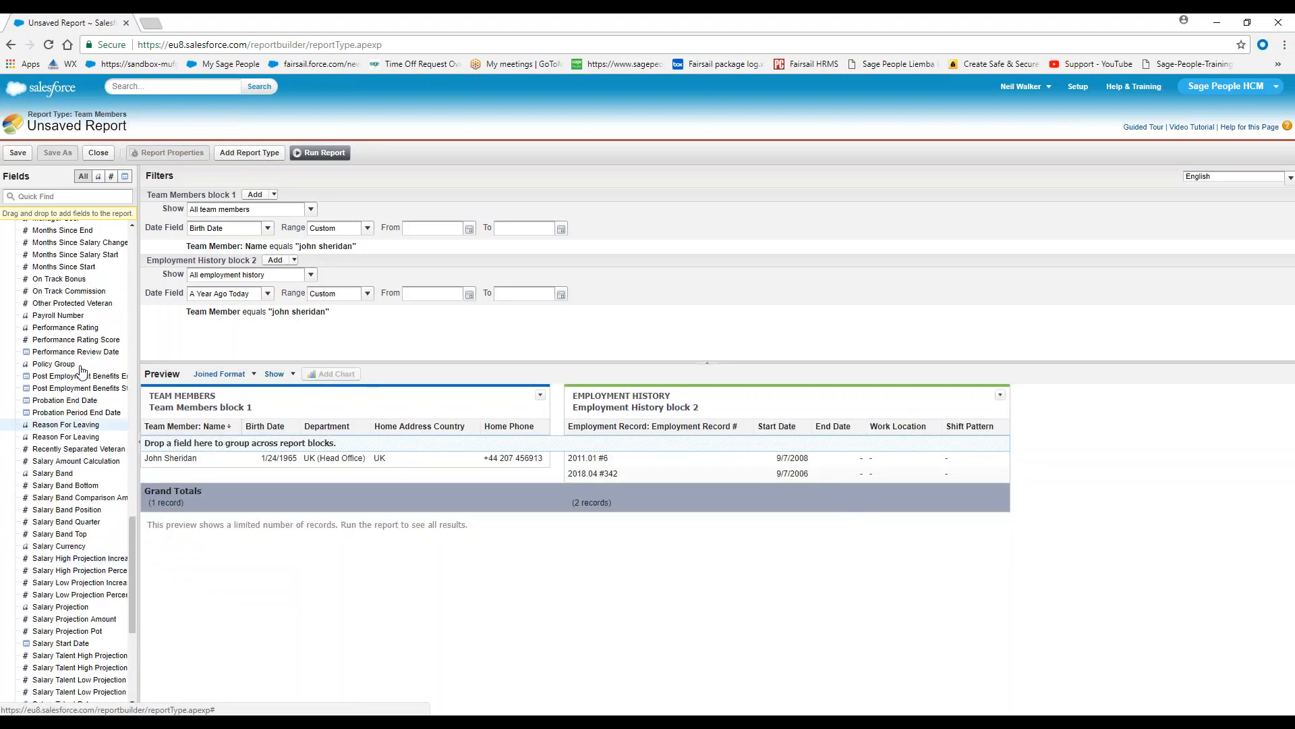
drag(65, 317, 1006, 432)
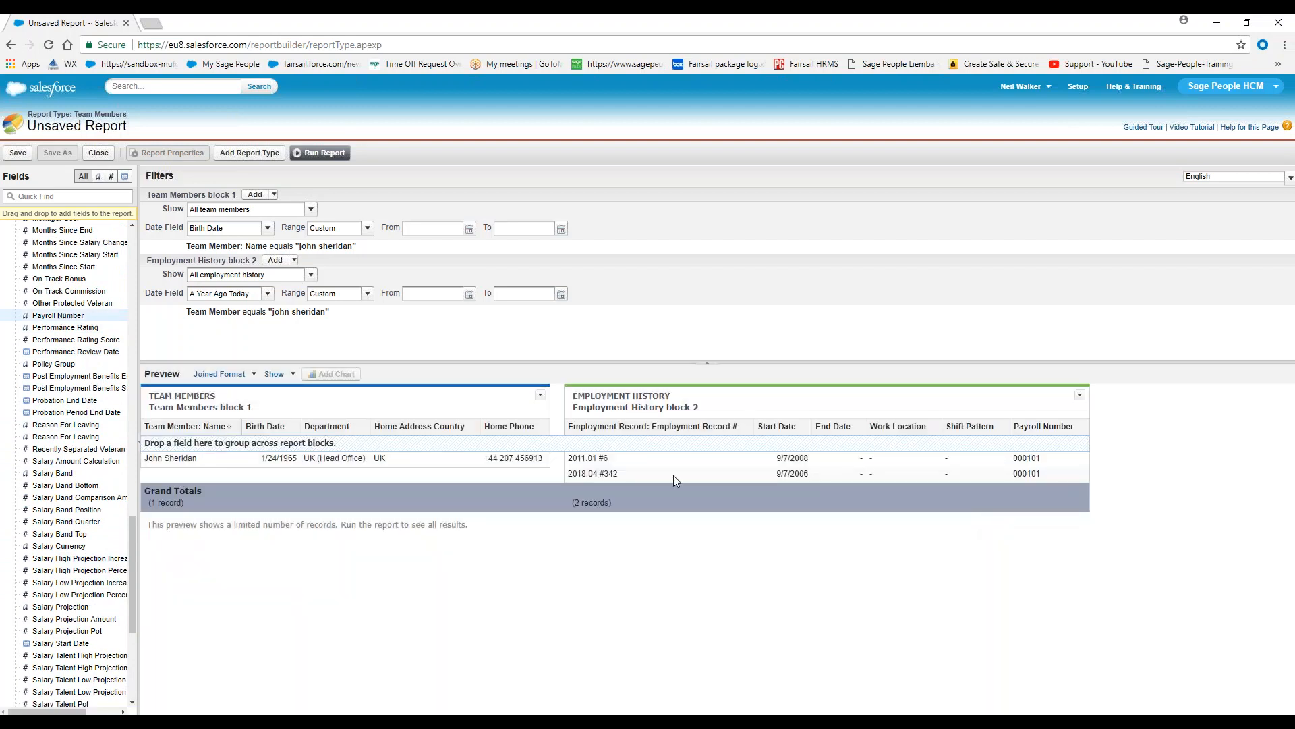
Add the Basis and Cost Code fields as columns before Start Date in the Employment History block
scroll(79, 404, up, 3)
scroll(79, 405, up, 10)
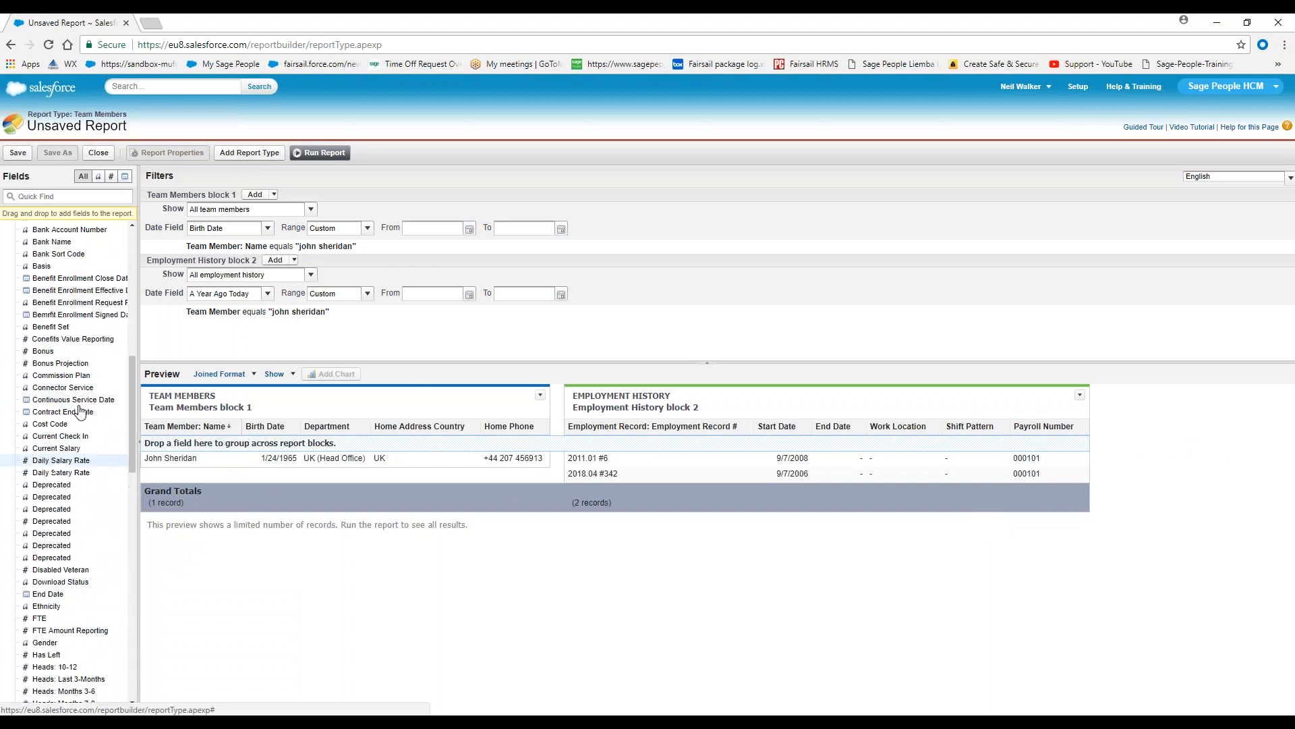
scroll(79, 408, up, 10)
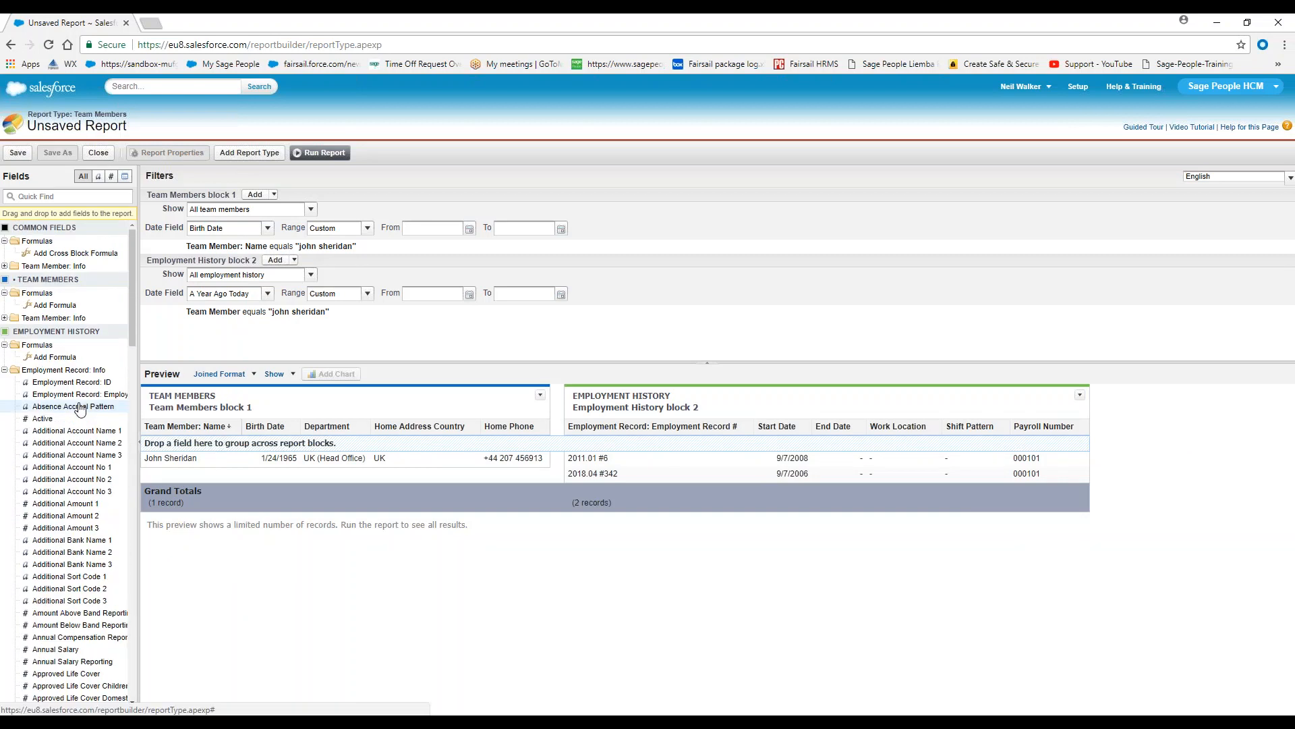
scroll(86, 443, down, 2)
scroll(86, 444, down, 3)
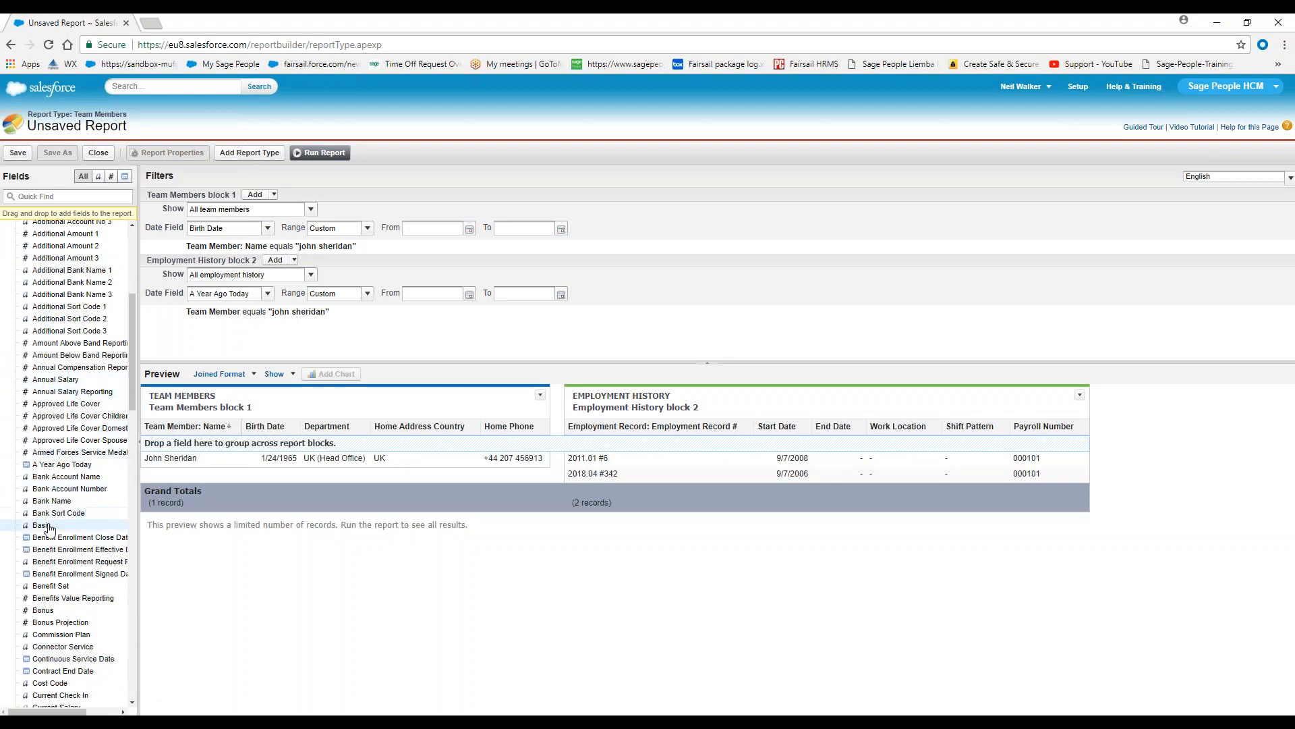
drag(47, 529, 752, 432)
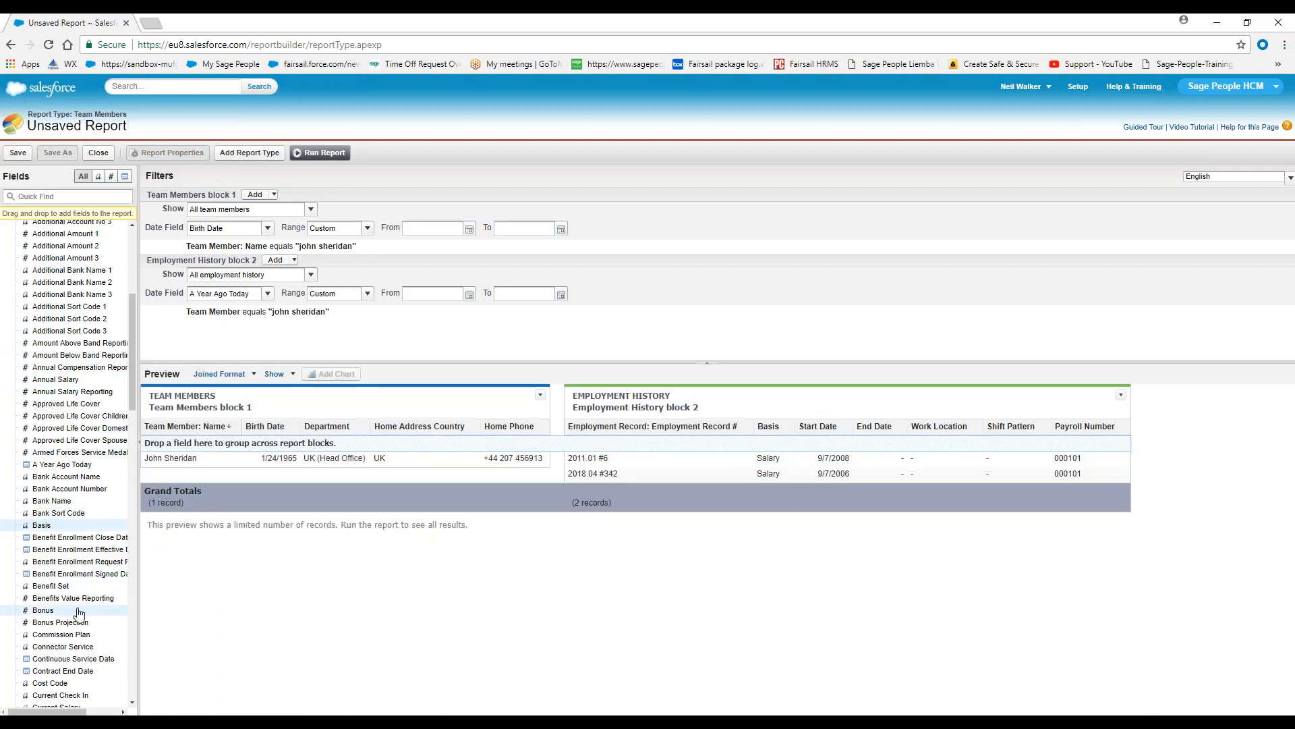
scroll(86, 575, down, 2)
drag(50, 548, 800, 432)
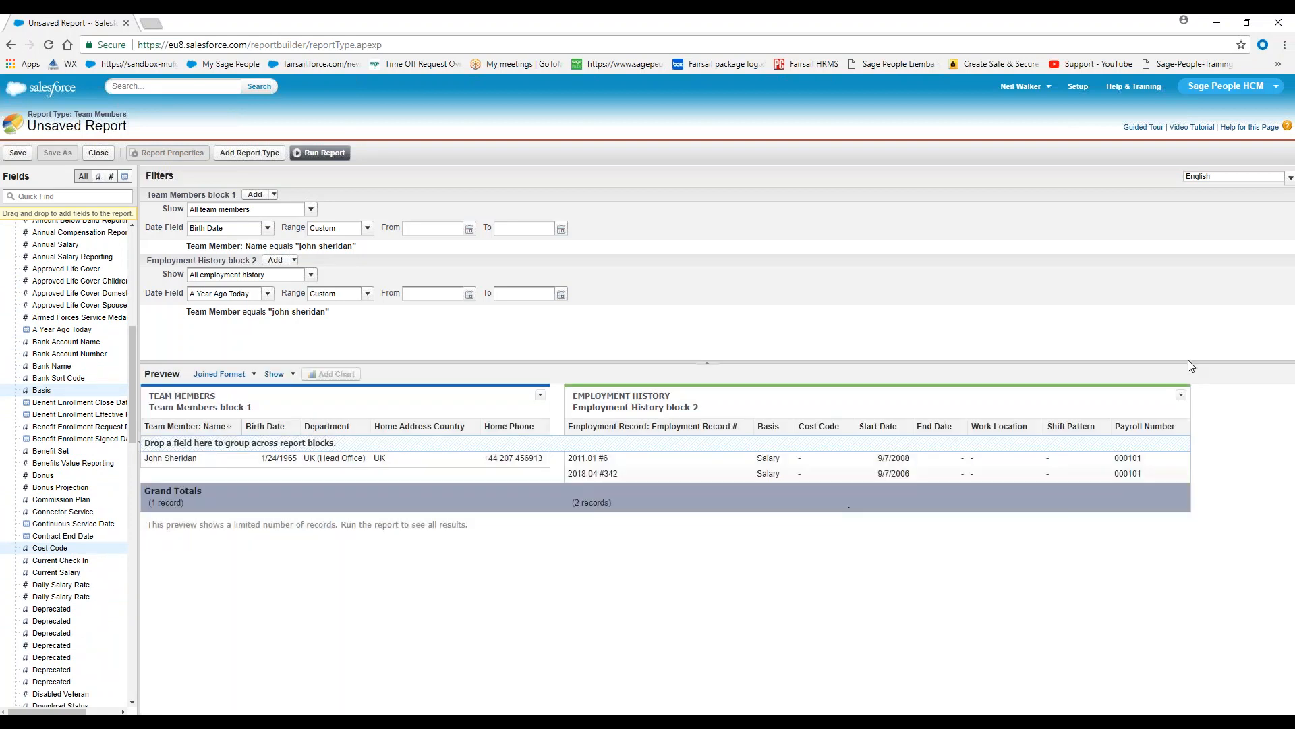
Remove the Shift Pattern and Work Location columns from the Employment History block
drag(1049, 432, 115, 523)
drag(1005, 427, 121, 488)
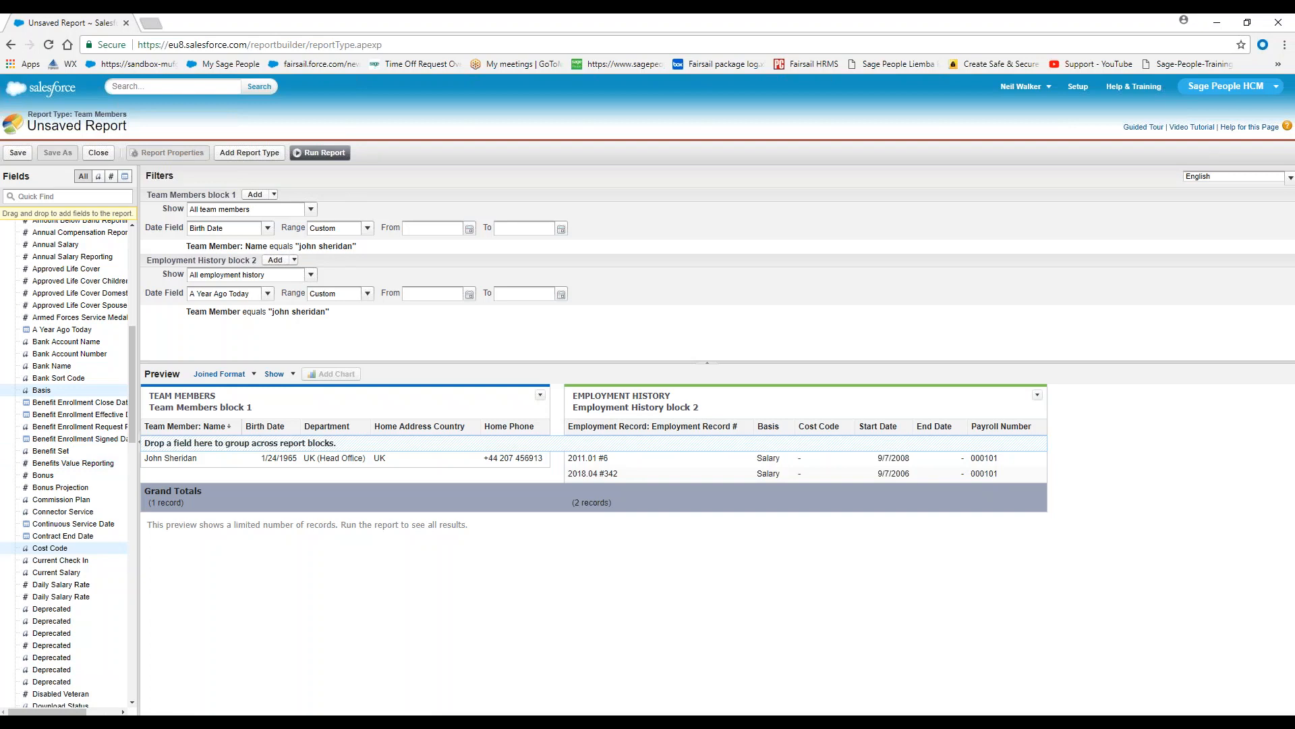
Find the Recognition report type and add it to the joined report as an additional report type
click(263, 152)
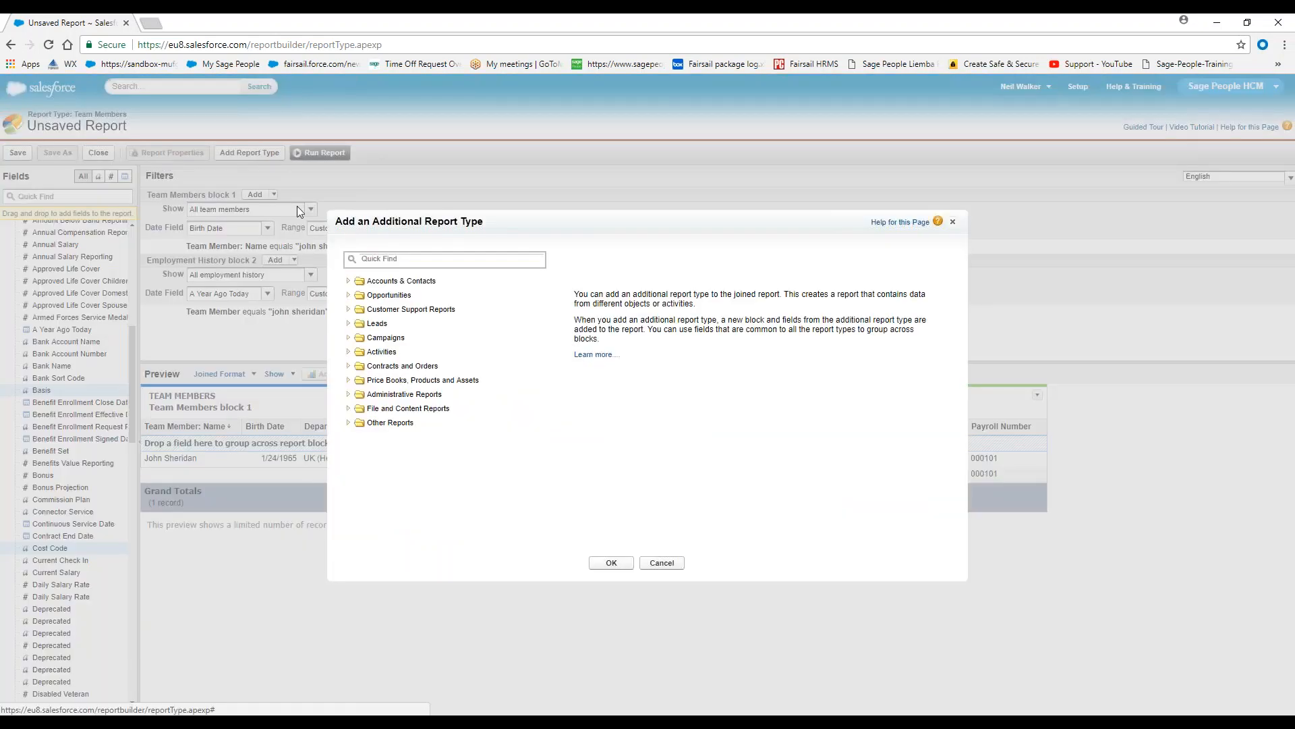
click(428, 261)
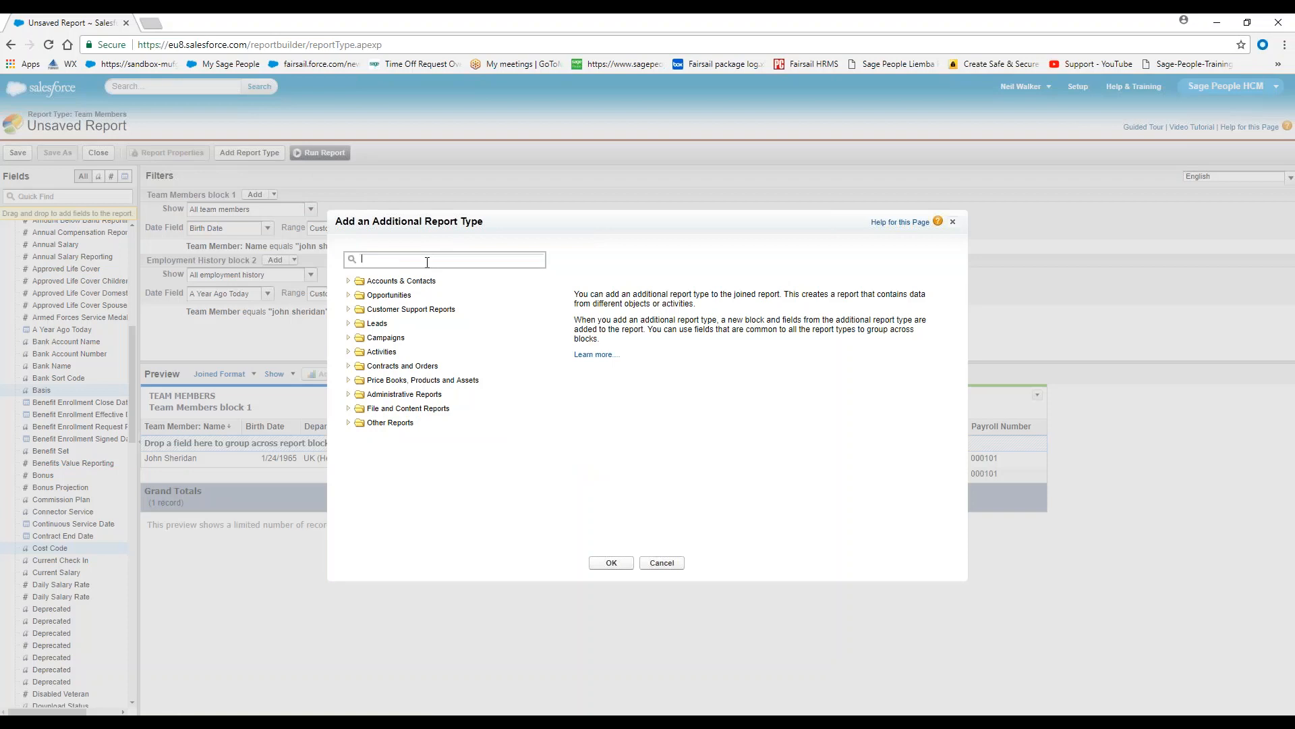
text(rec)
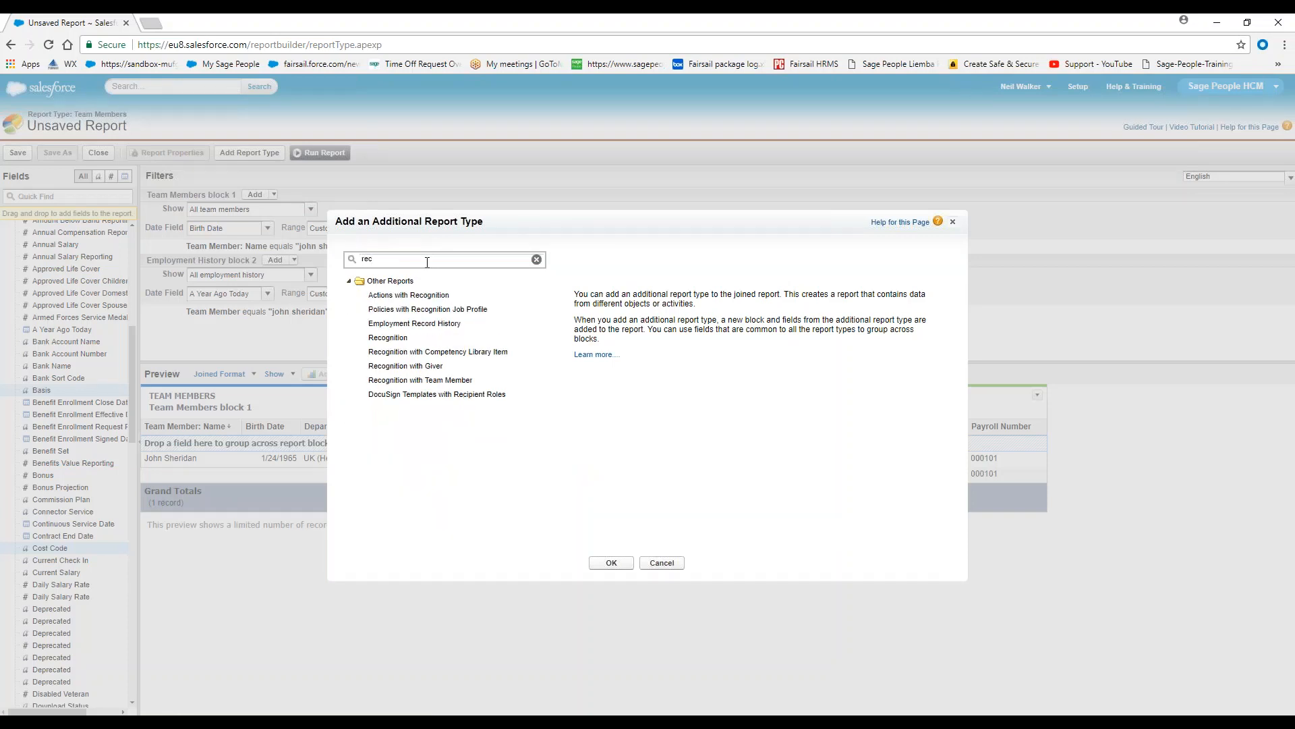
click(391, 337)
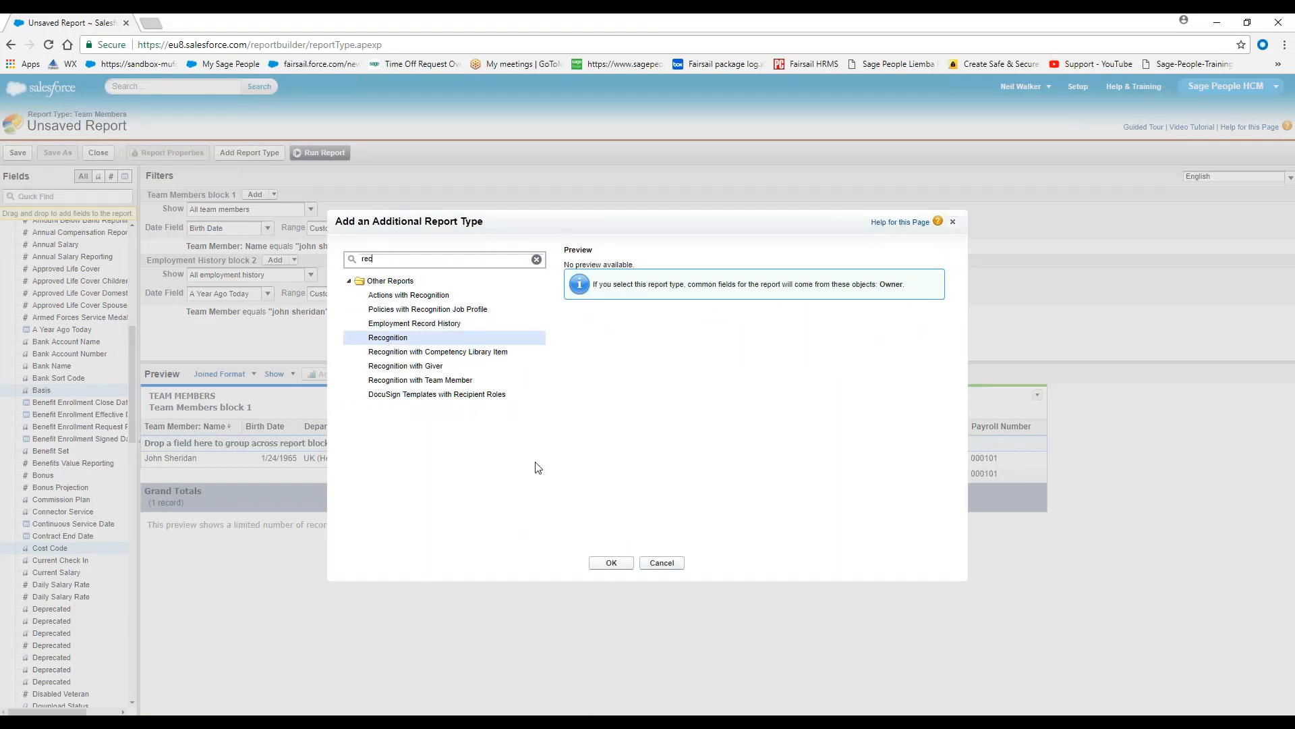
click(611, 562)
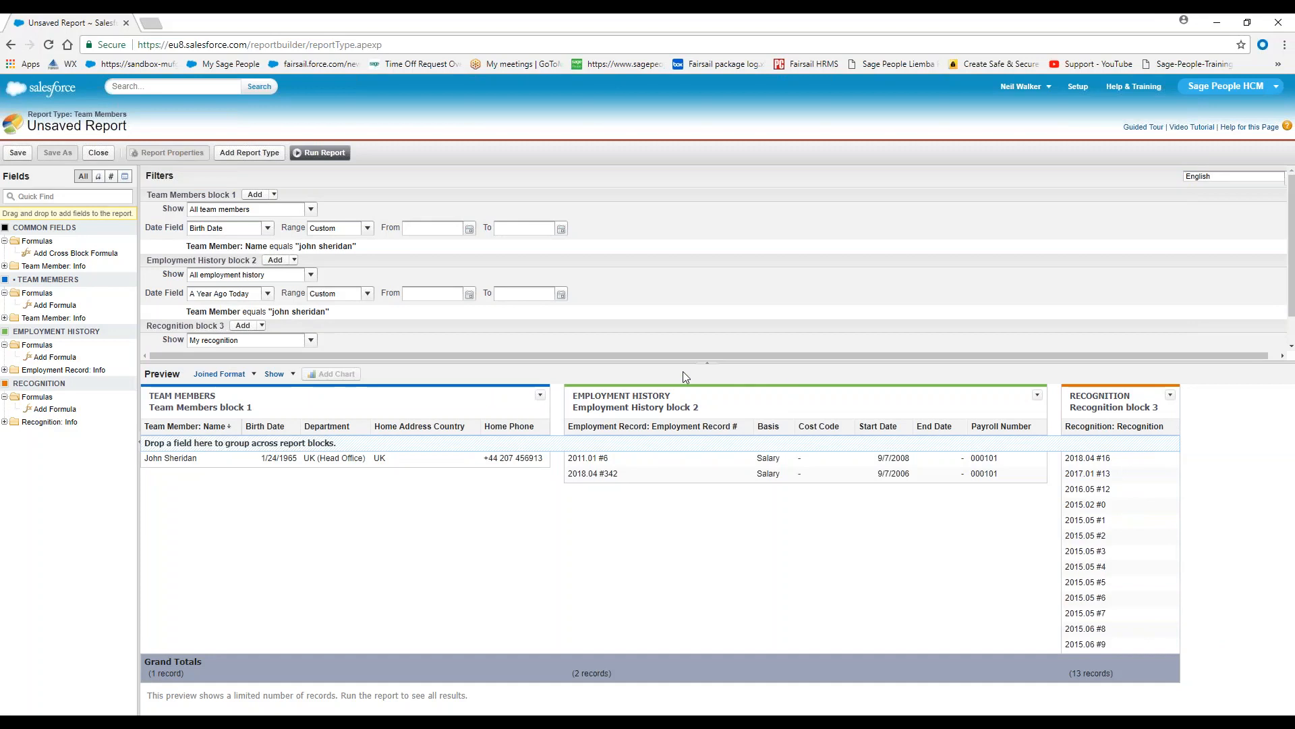
Enlarge the filter area and set the Recognition block to show all recognition
drag(694, 363, 694, 461)
click(311, 340)
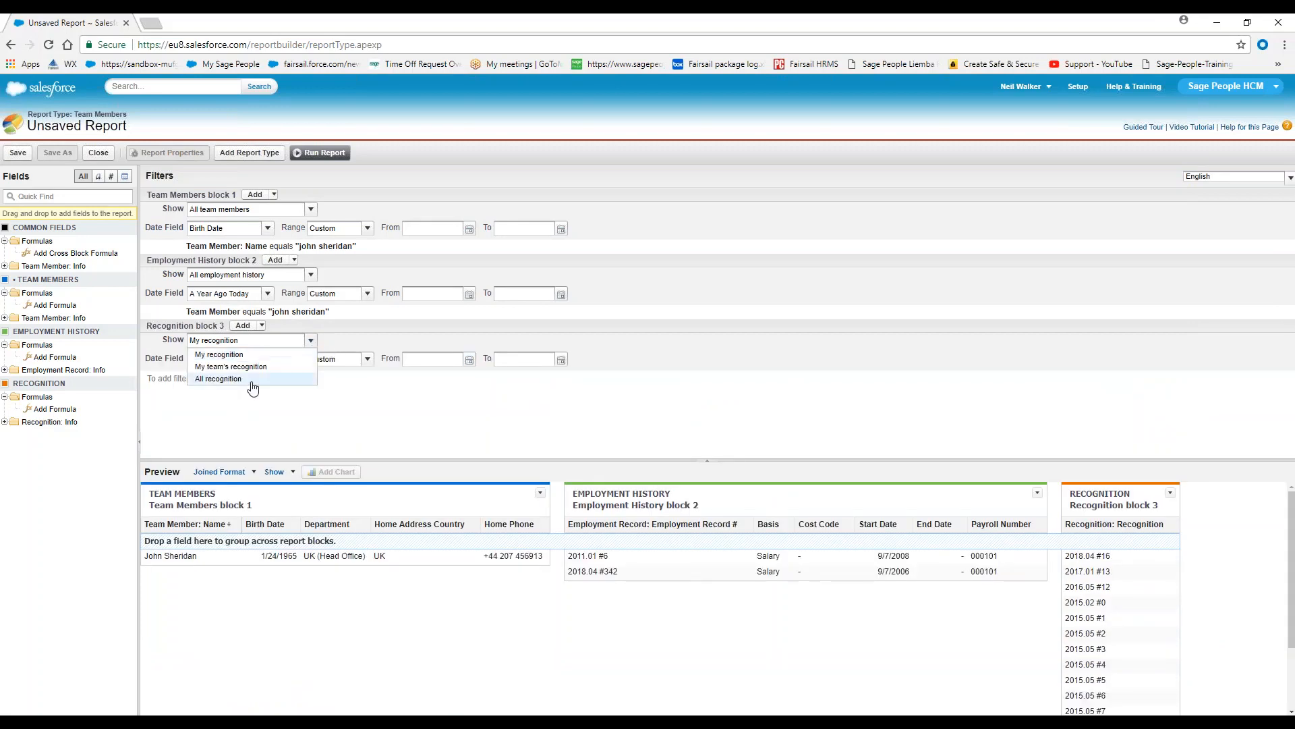
click(247, 382)
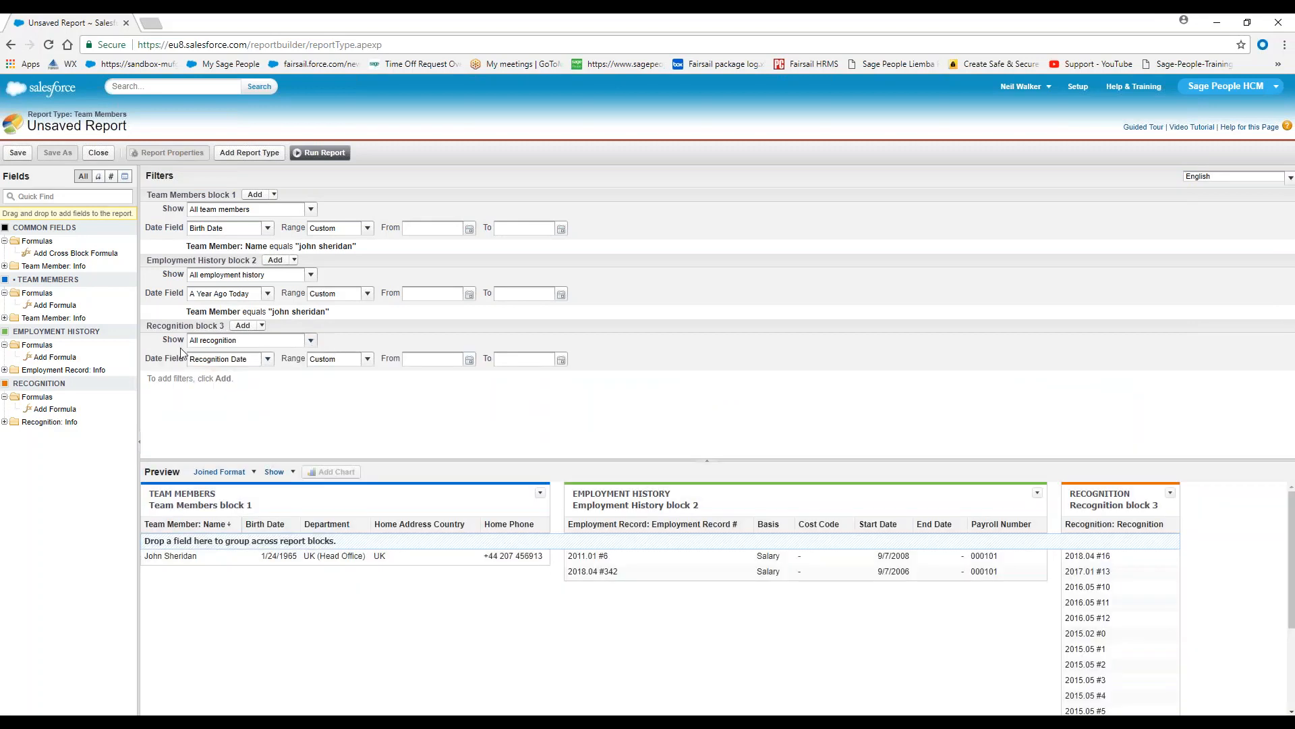
Add a field filter to the Recognition block where Team Member equals the employee's full name
click(259, 326)
click(263, 349)
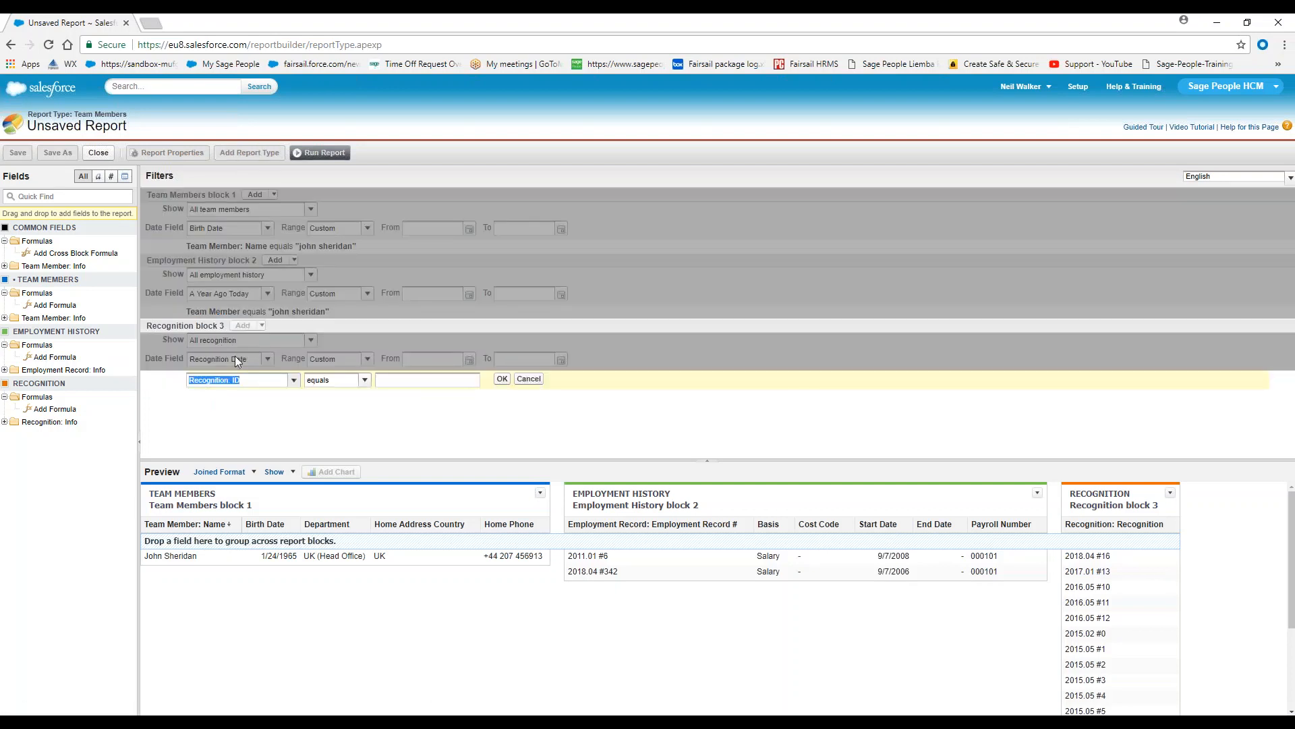
click(295, 380)
text(team)
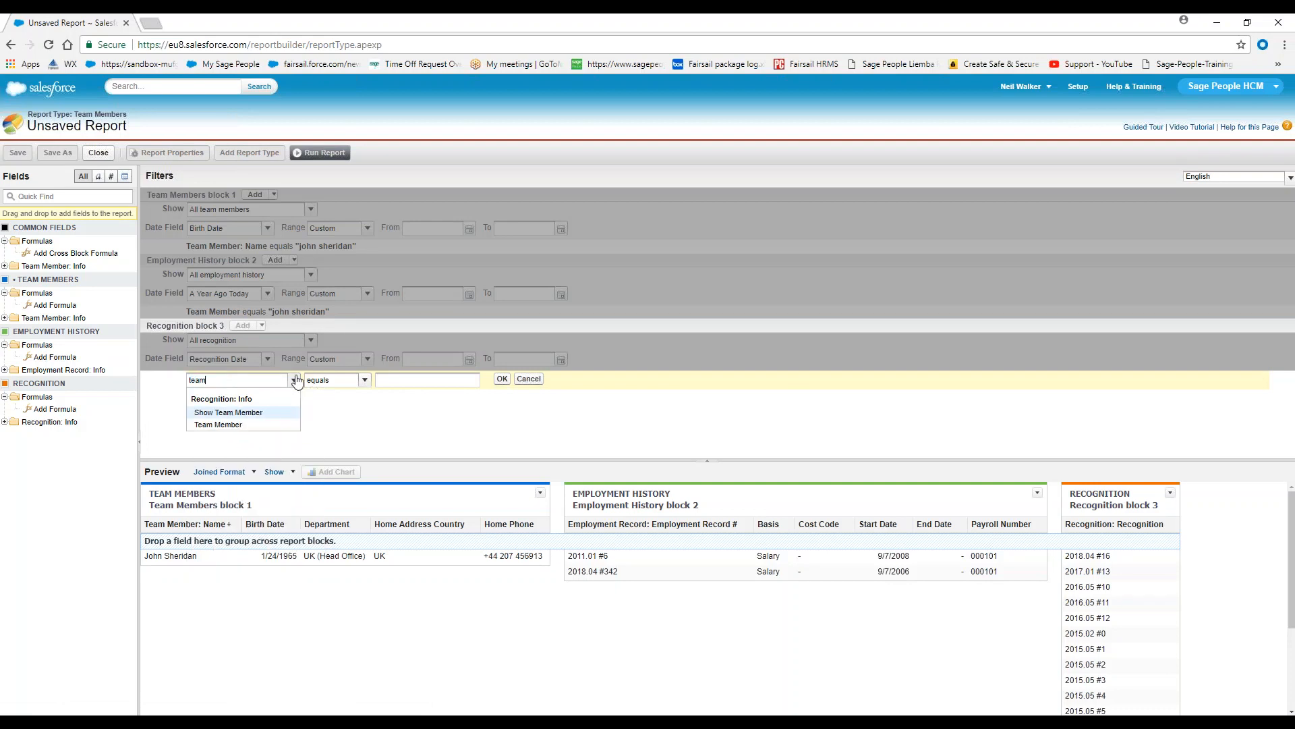
click(227, 424)
click(434, 380)
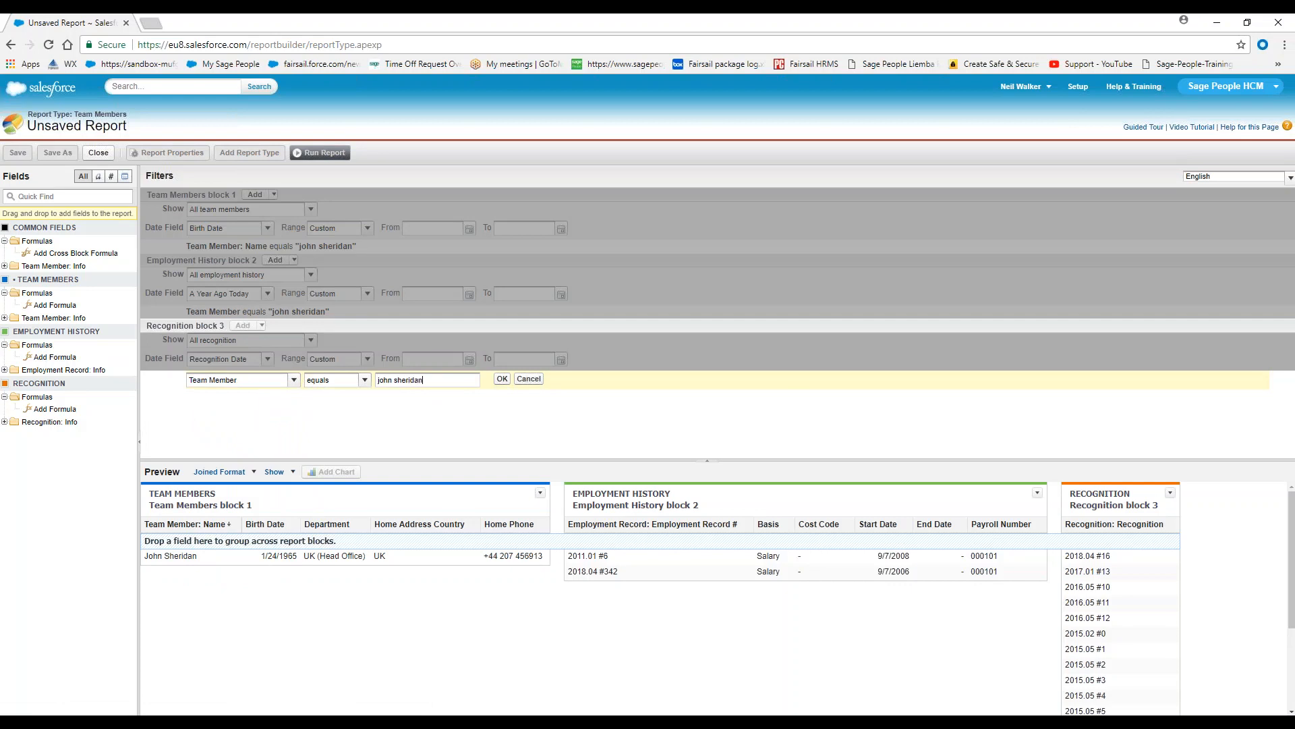
click(502, 381)
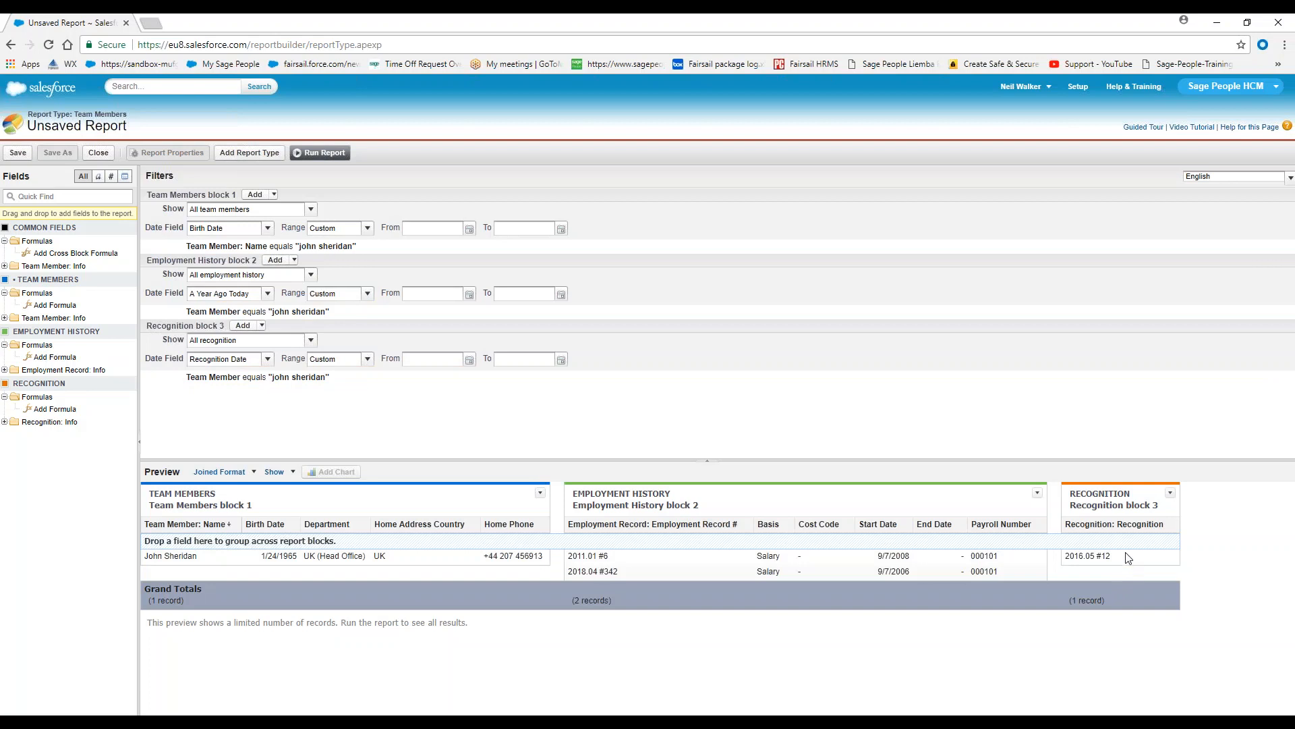
Add the Giver, Reason, Recognition: Created Date and Competency Library Item fields as columns in the Recognition block
click(4, 422)
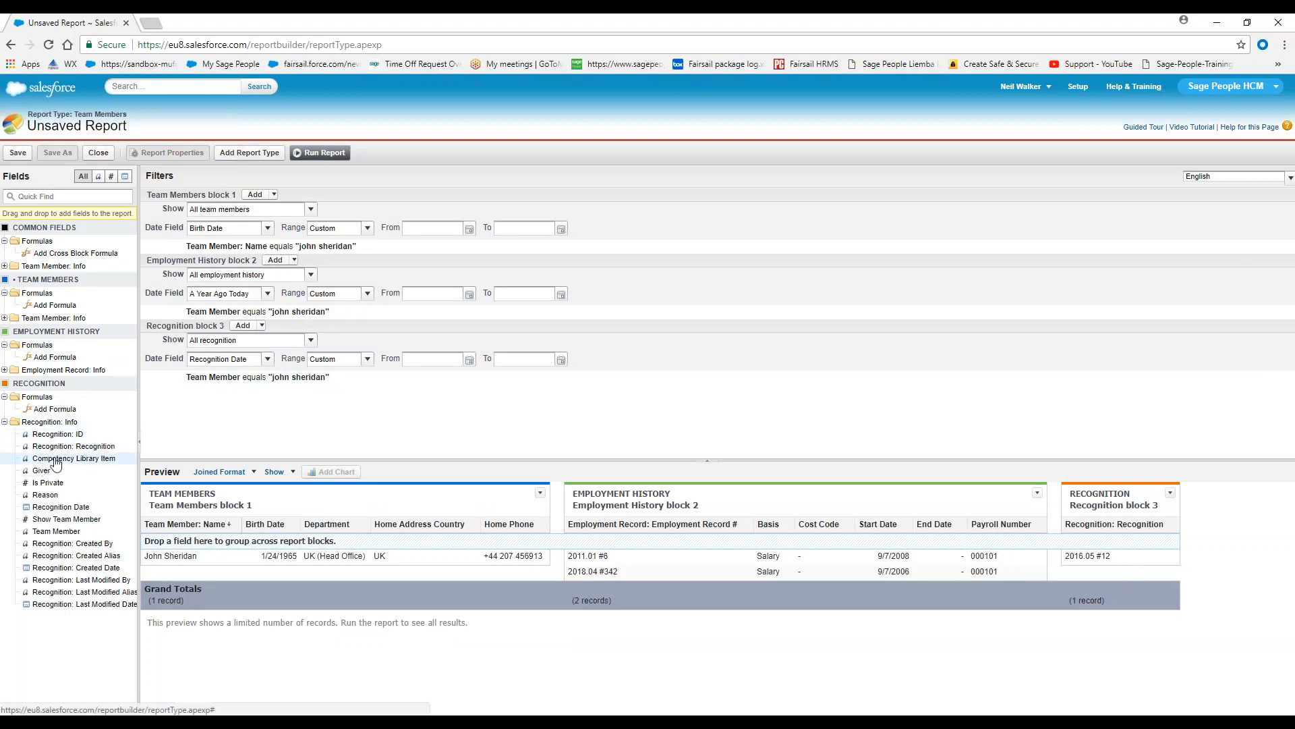
drag(41, 473, 1175, 506)
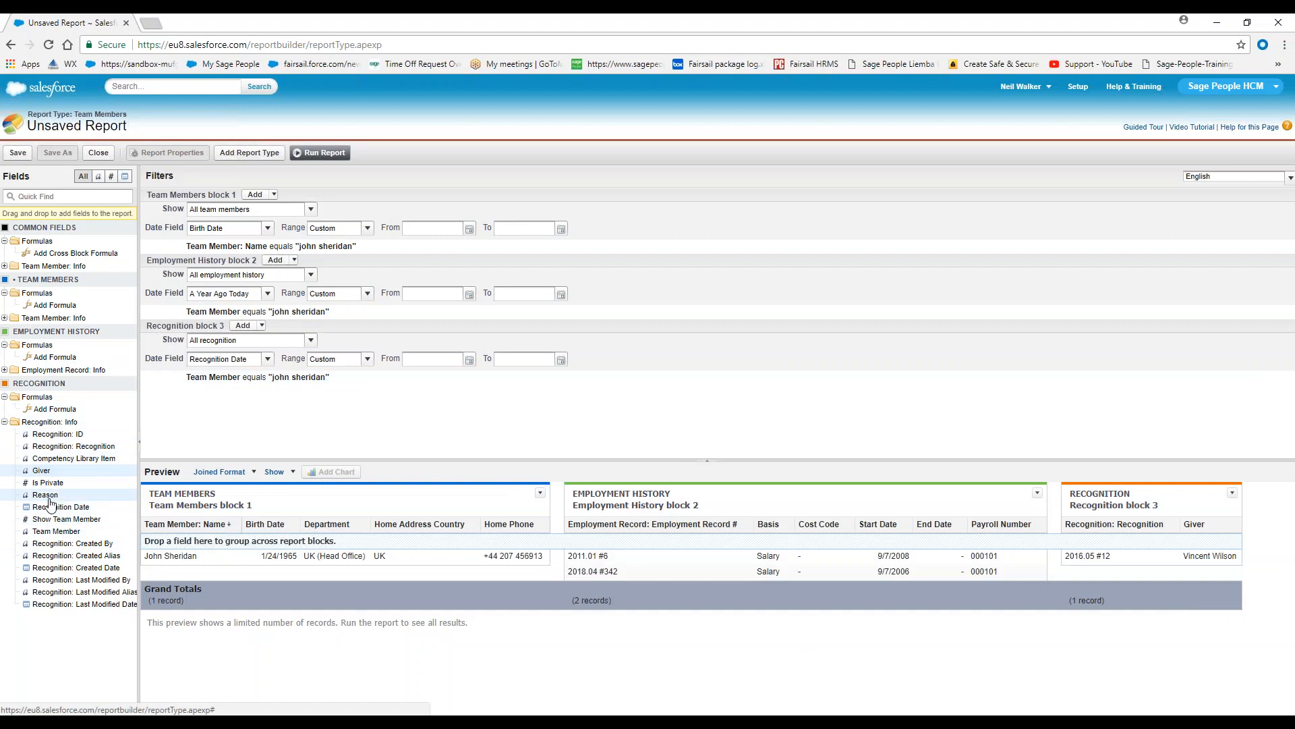
drag(80, 499, 1245, 519)
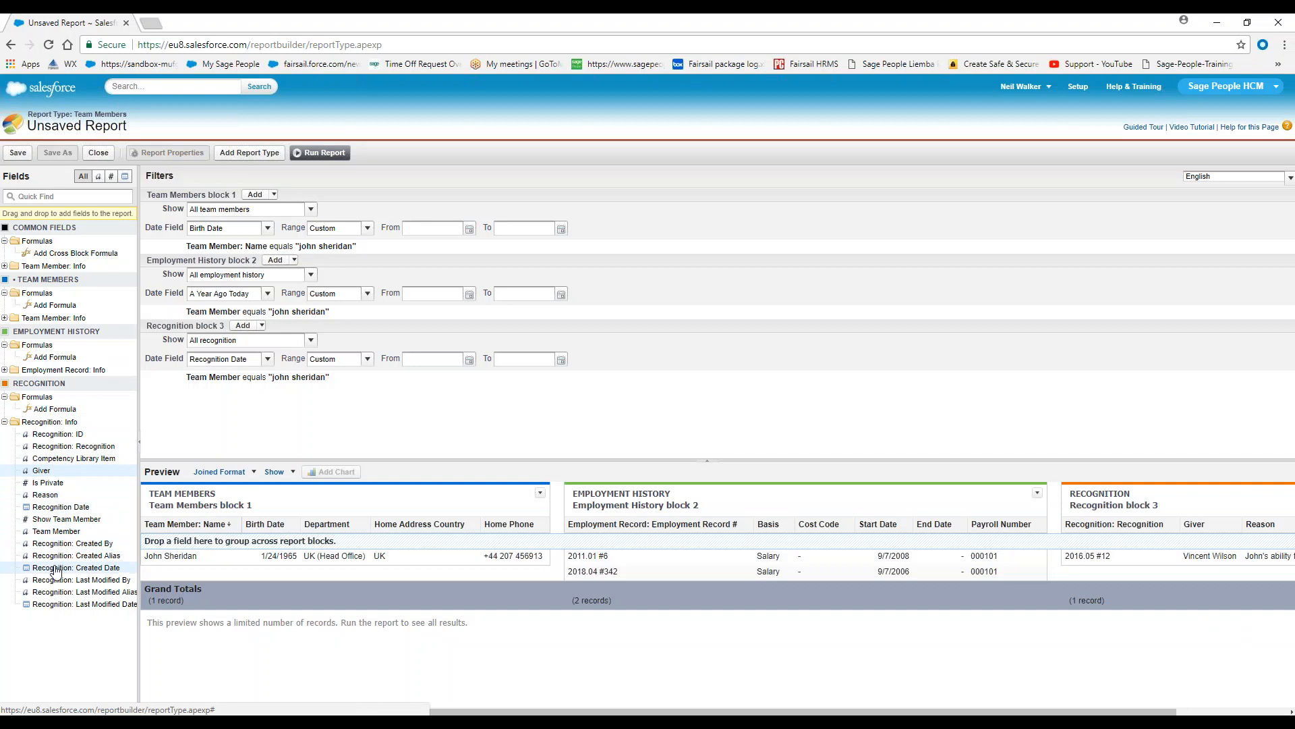
drag(58, 569, 1191, 533)
drag(79, 459, 1193, 547)
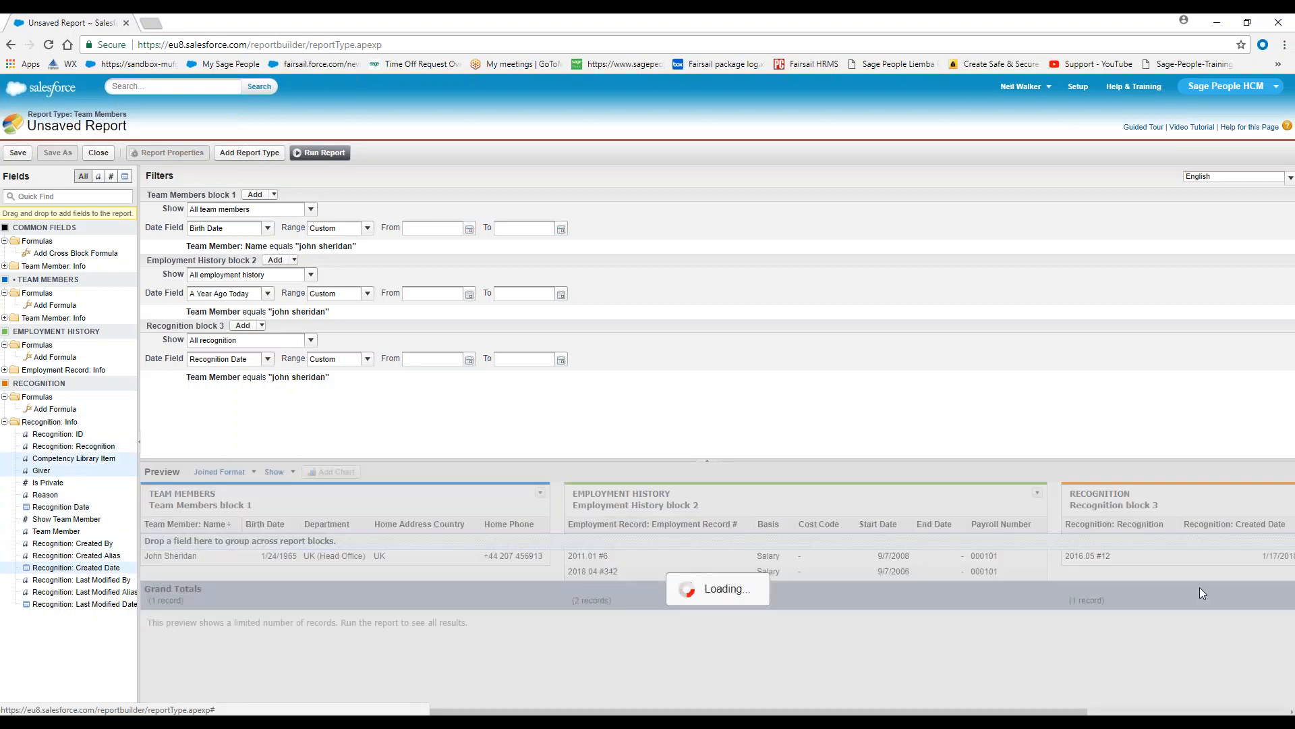
Search the additional report types for "education" and for "depe"
drag(776, 712, 1064, 685)
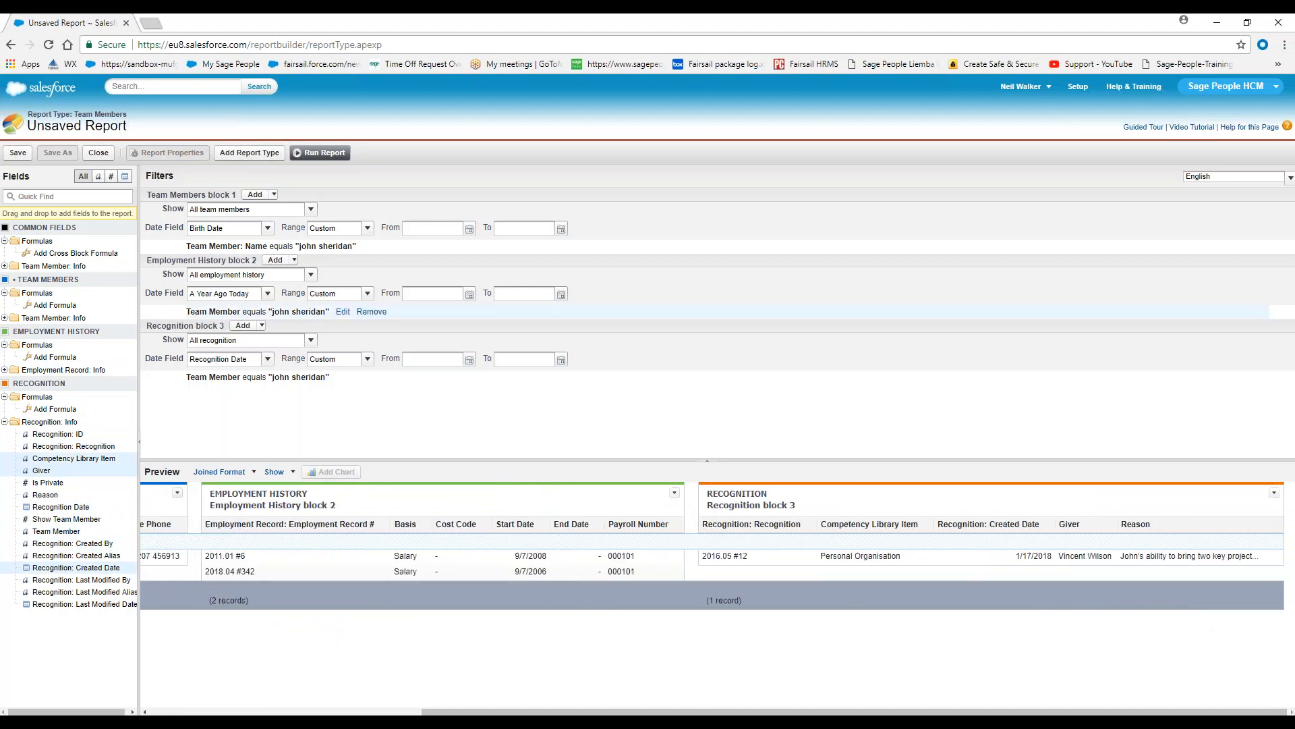
click(255, 154)
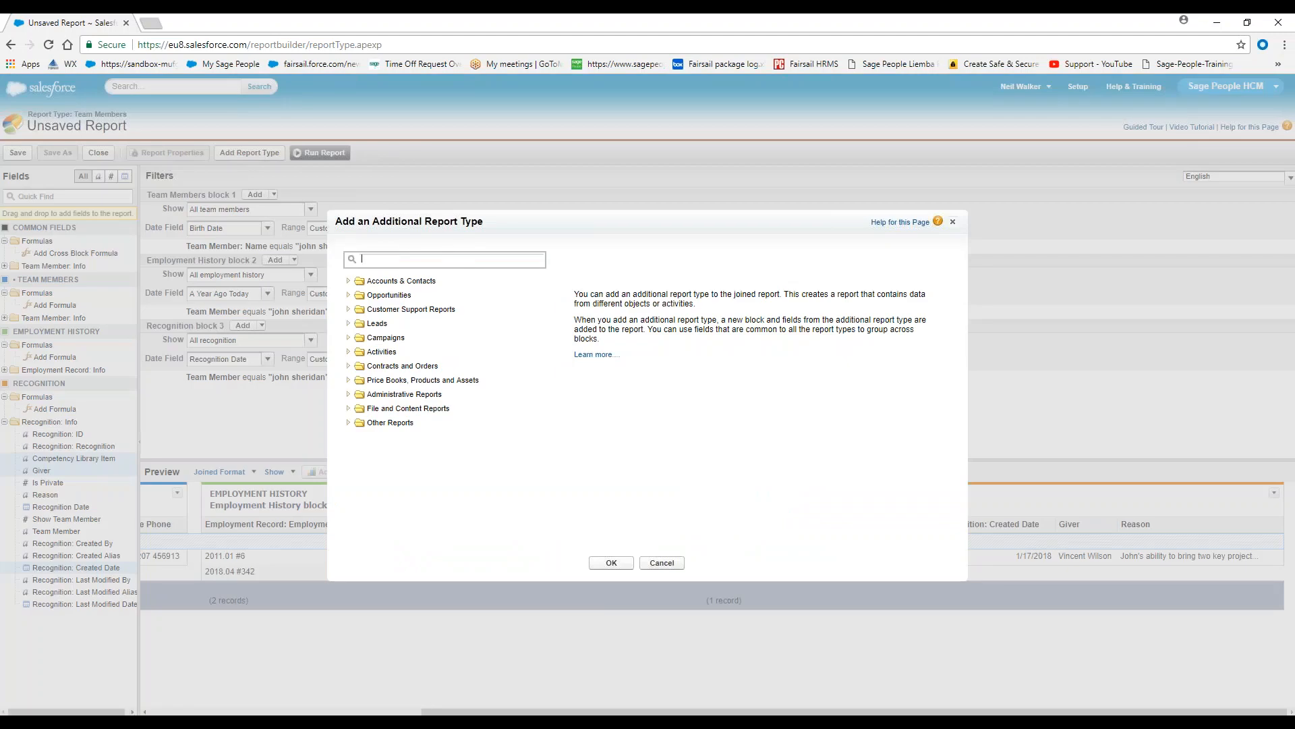
text(educat)
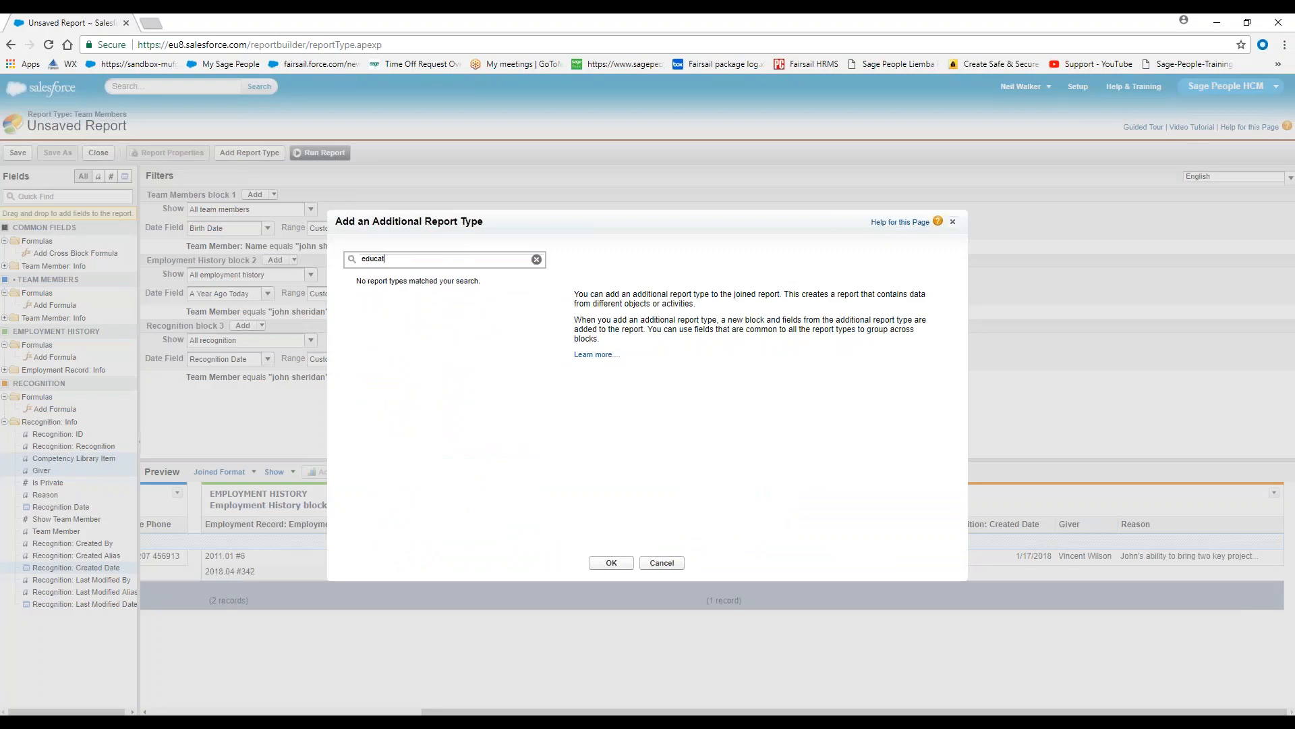
text(rion)
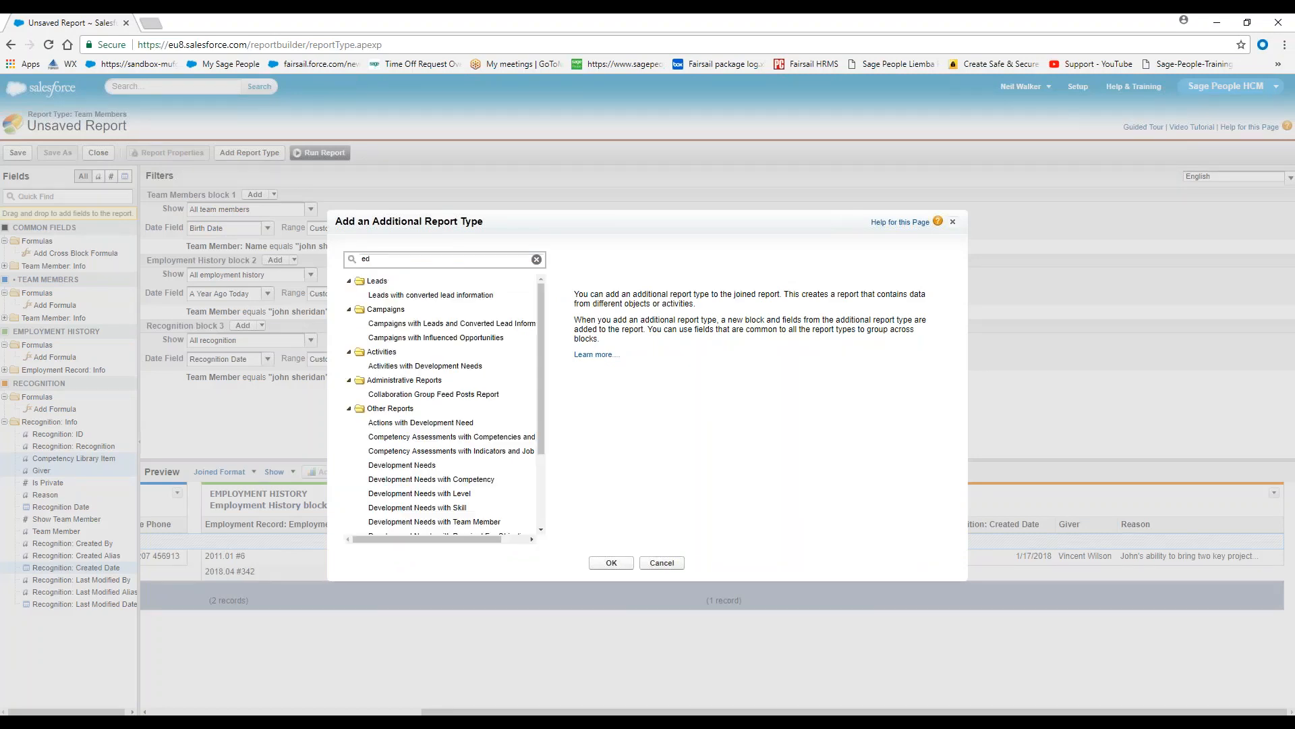
key(BackSpace)
text(depe)
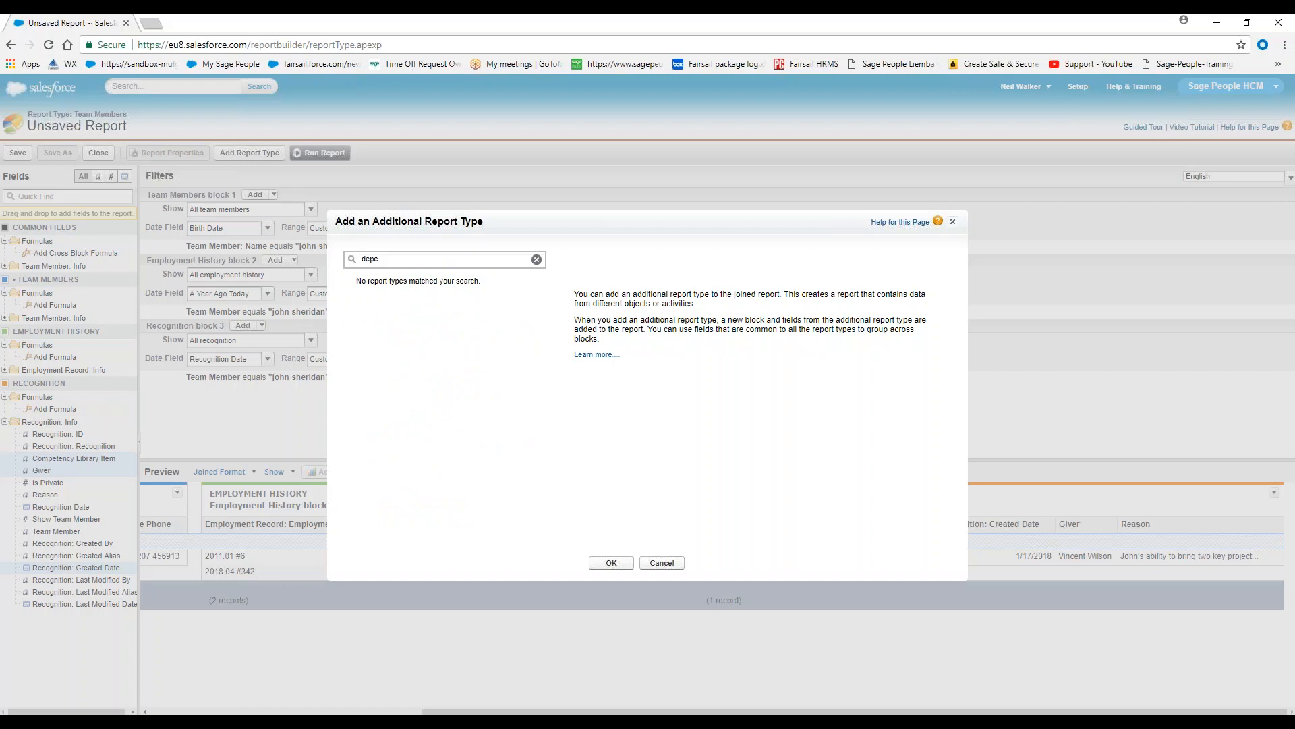
Find the Team Members with Emergency Contacts report type and add it to the joined report
key(BackSpace)
text(emer)
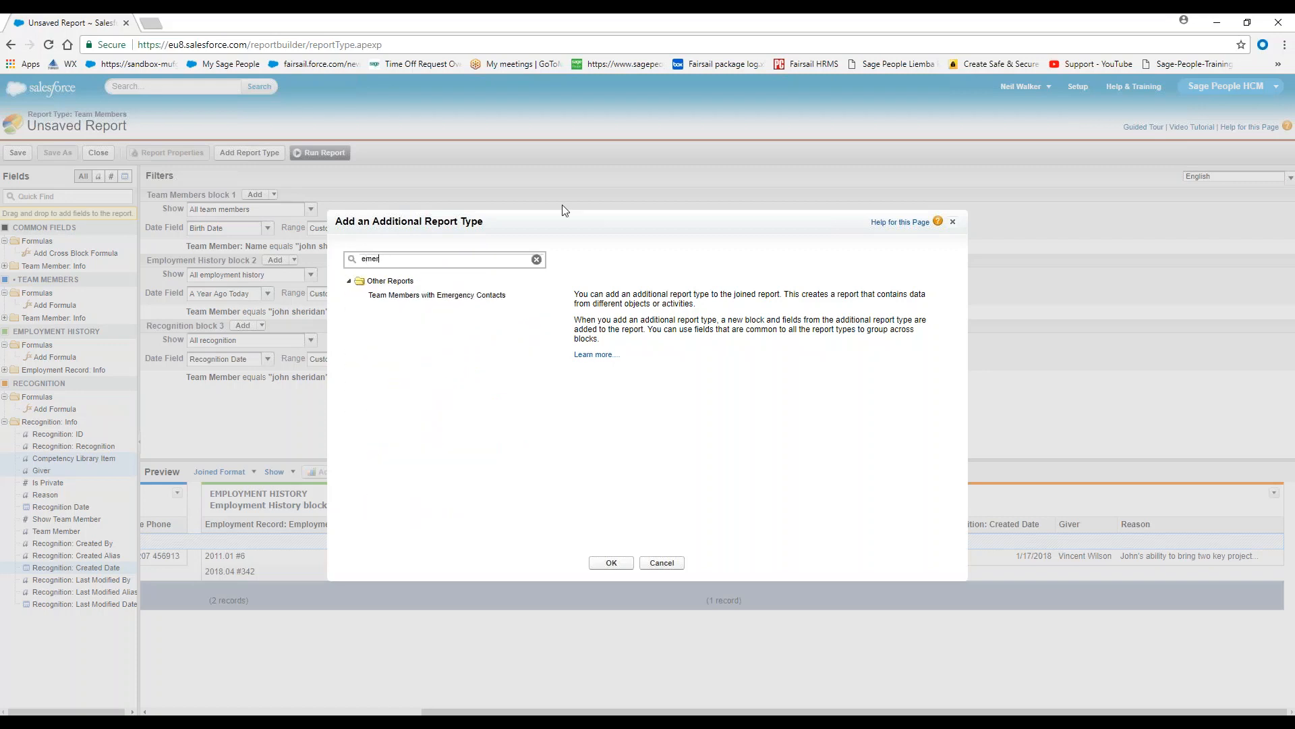
click(476, 297)
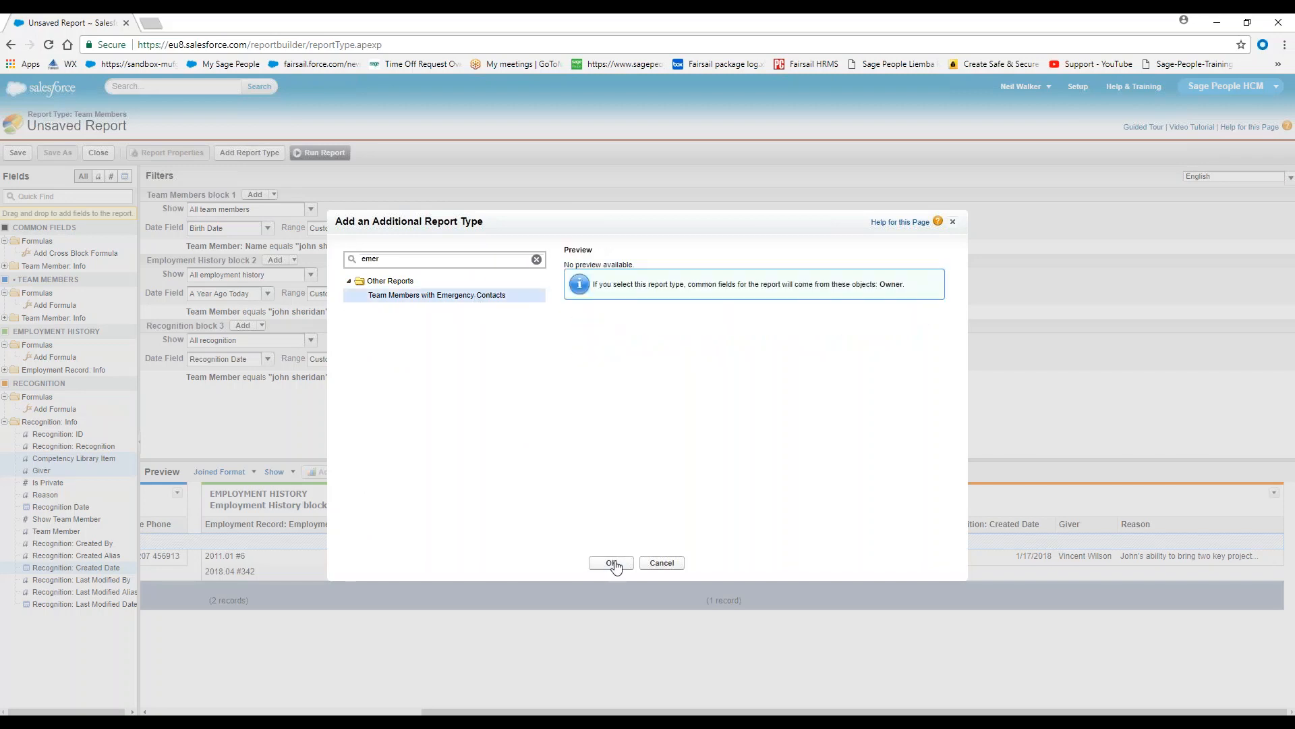
click(612, 563)
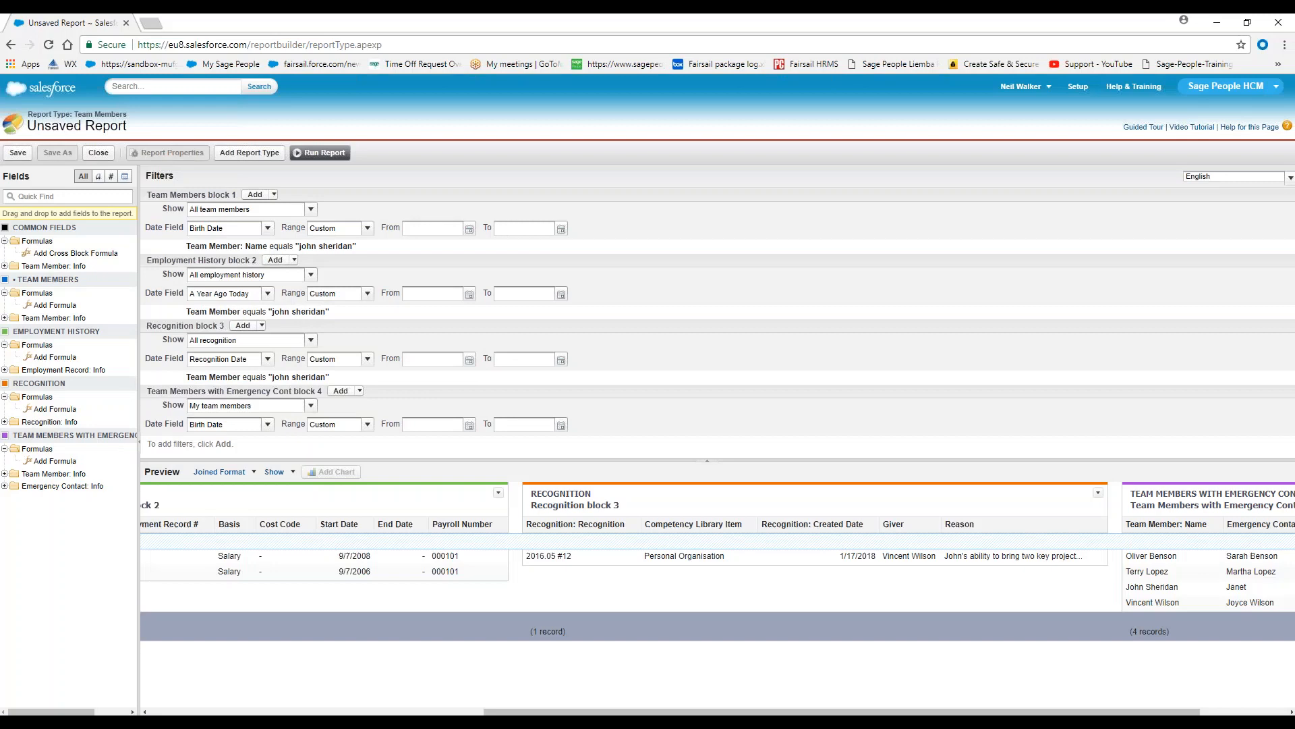
Remove the Team Member: Name column from the emergency contacts block and set the block to show all team members
drag(691, 714, 730, 714)
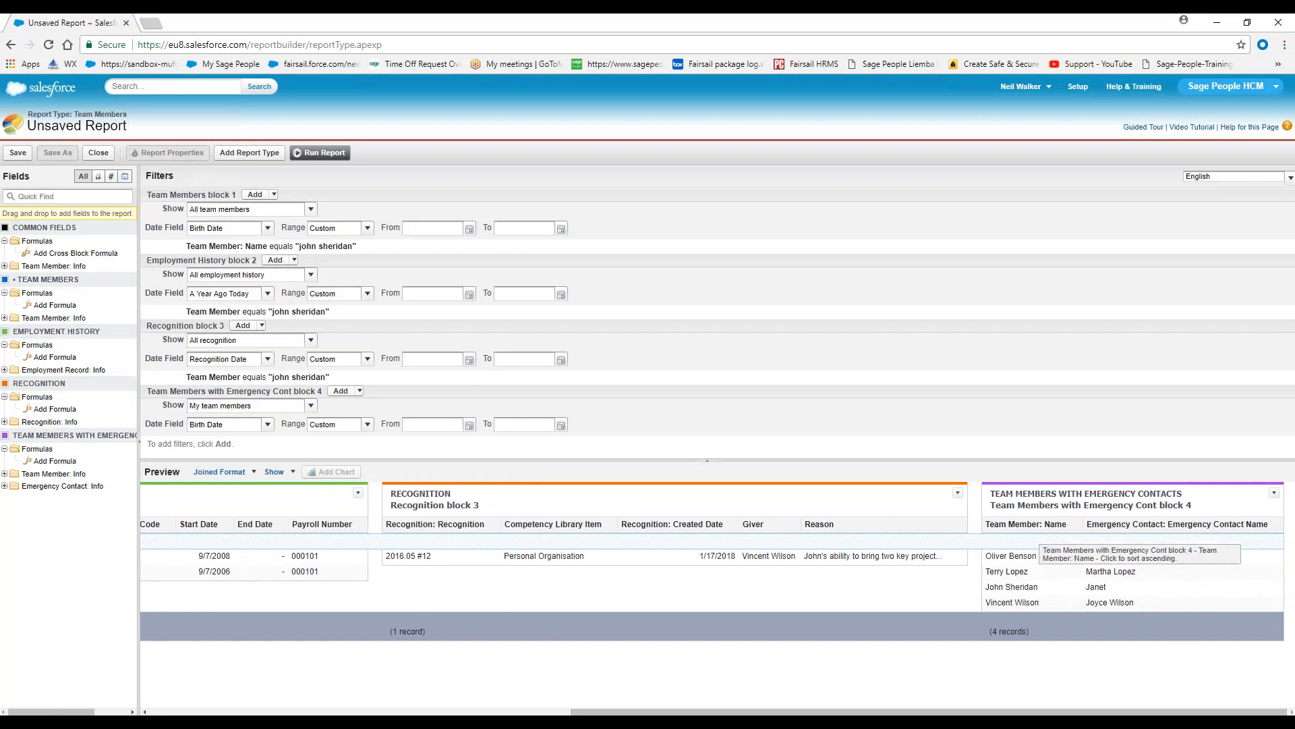
drag(1026, 524, 80, 580)
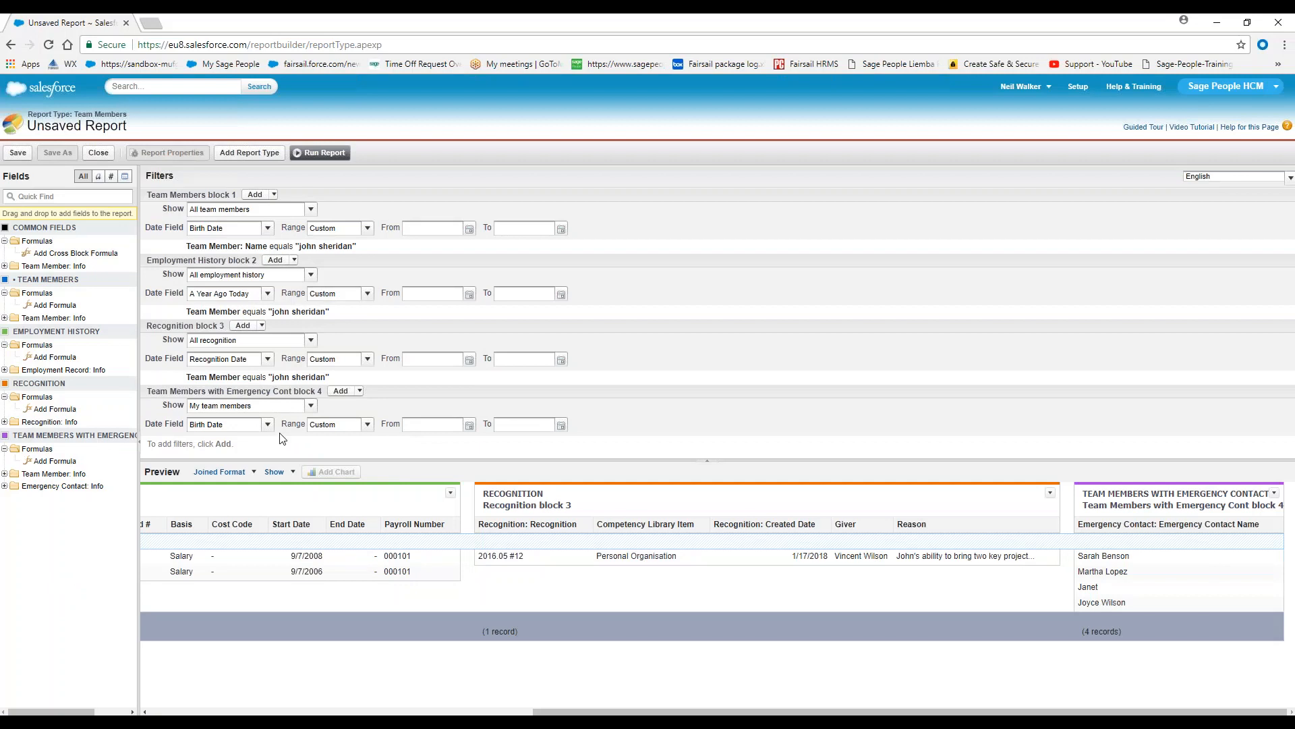
drag(323, 391, 295, 392)
click(311, 406)
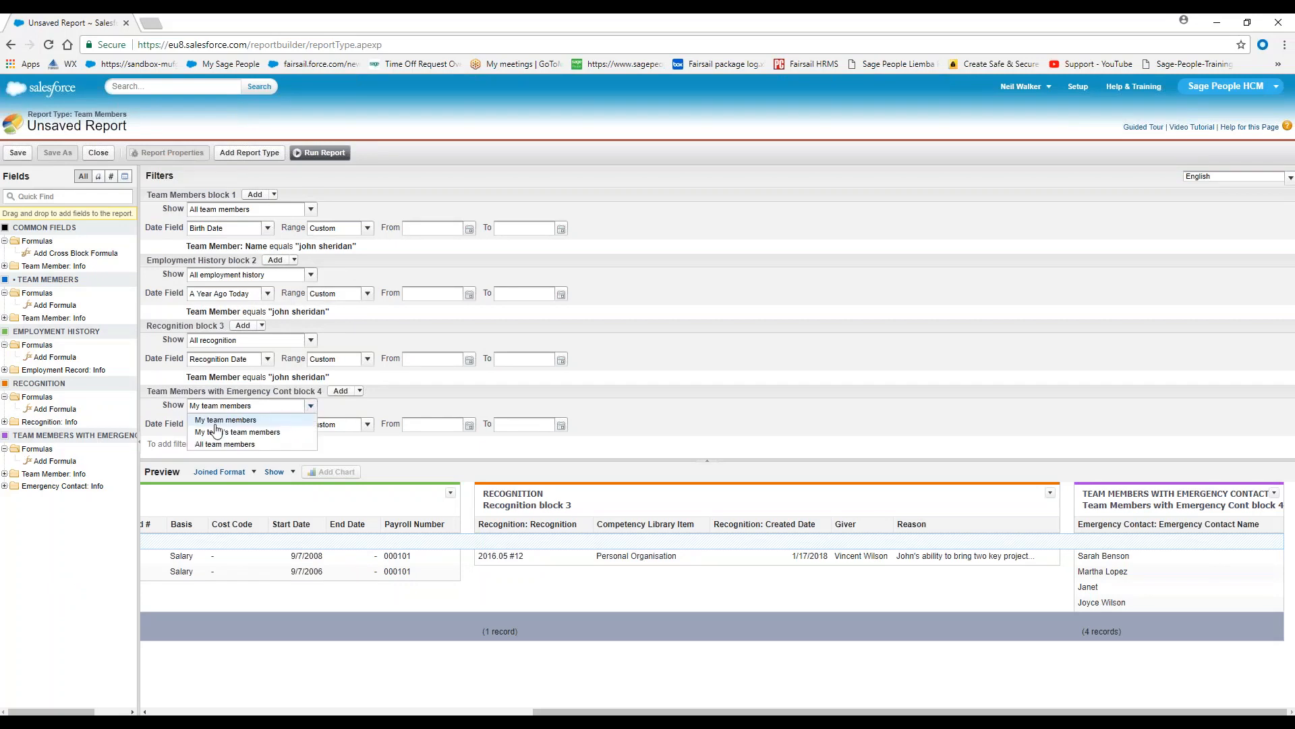
click(315, 429)
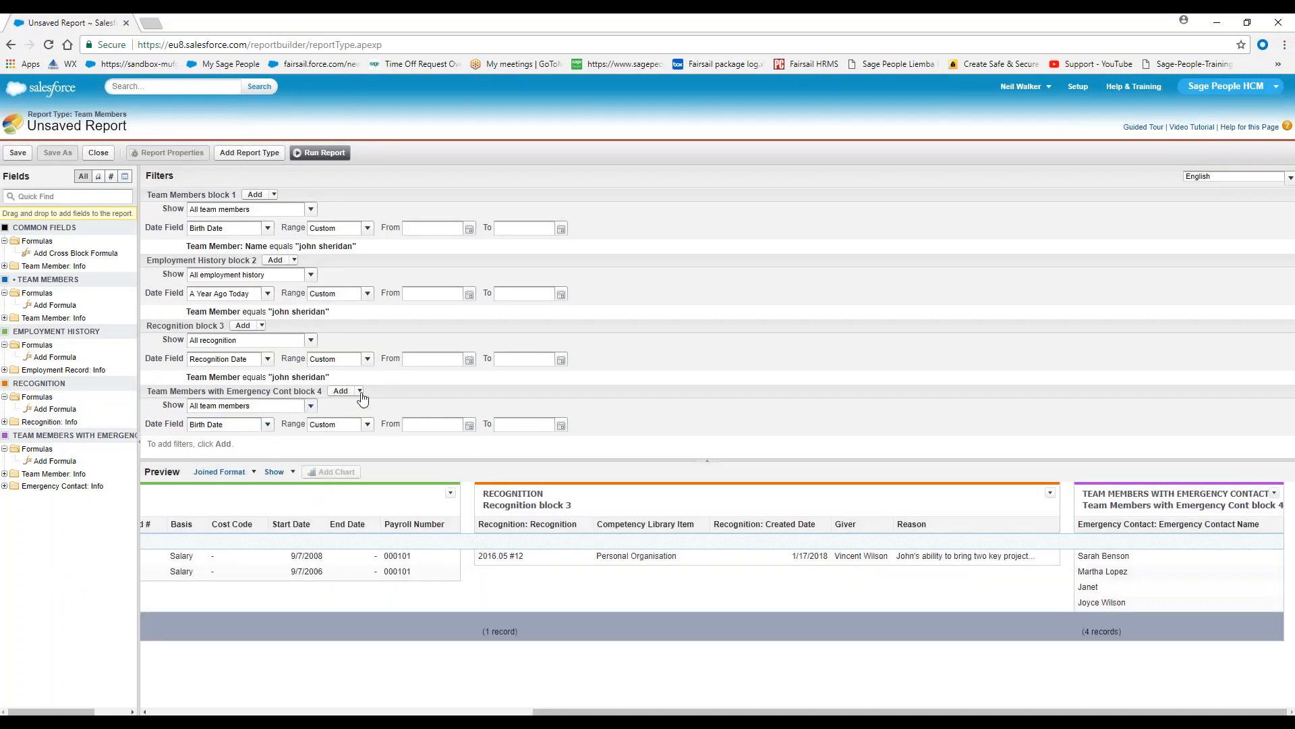
Add a field filter to the emergency contacts block where Team Member: Name equals the employee's full name
click(358, 392)
click(382, 421)
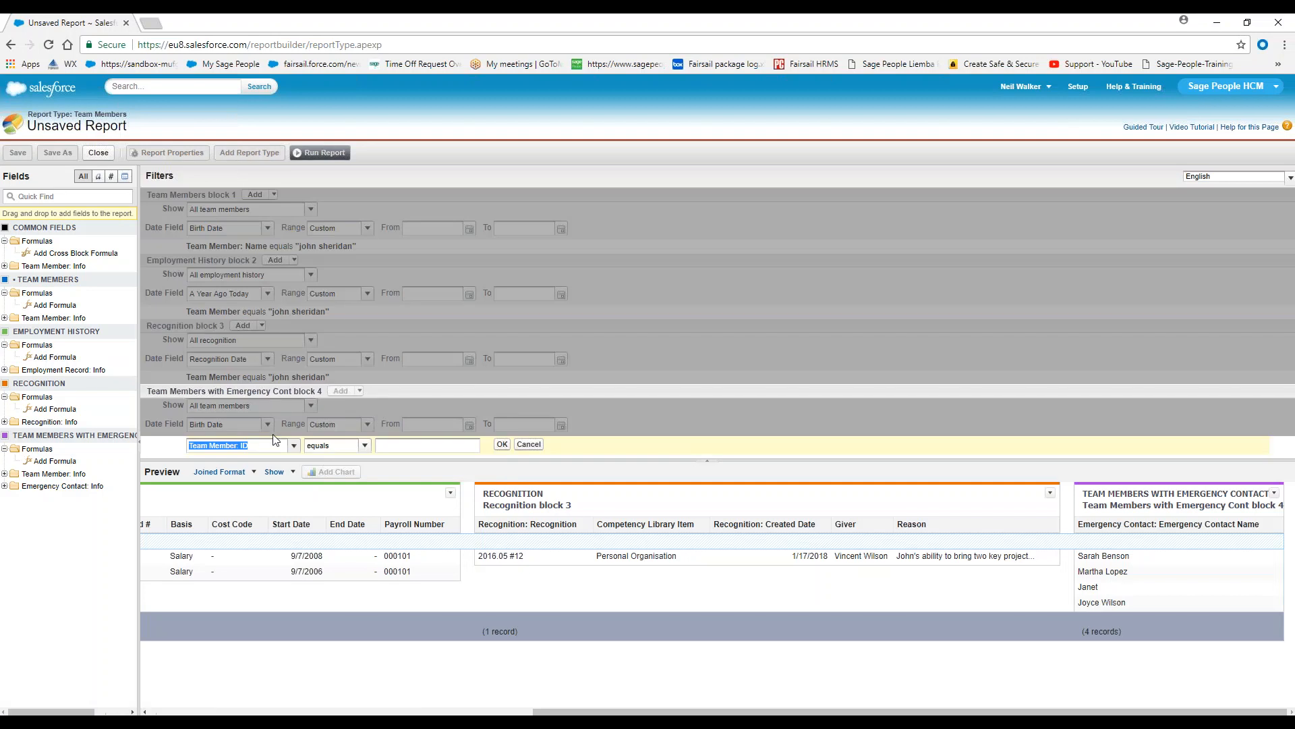
click(294, 446)
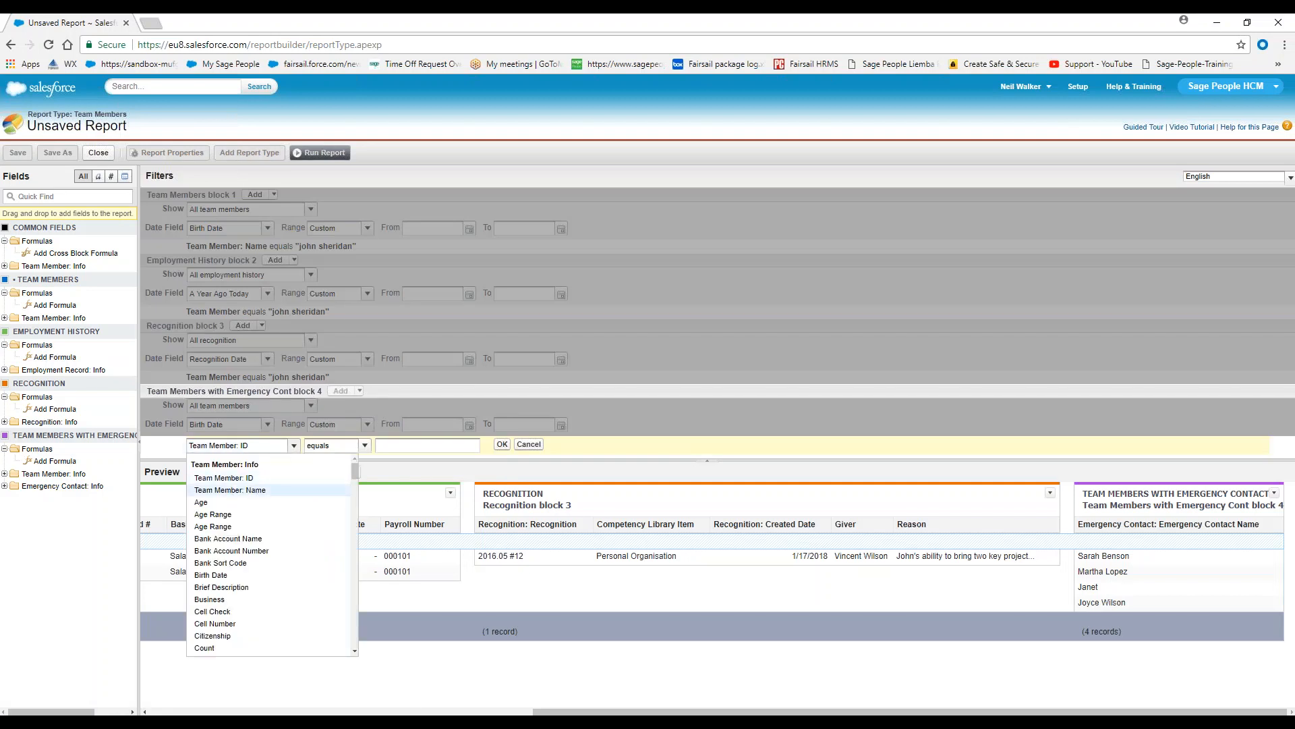
click(230, 491)
click(432, 444)
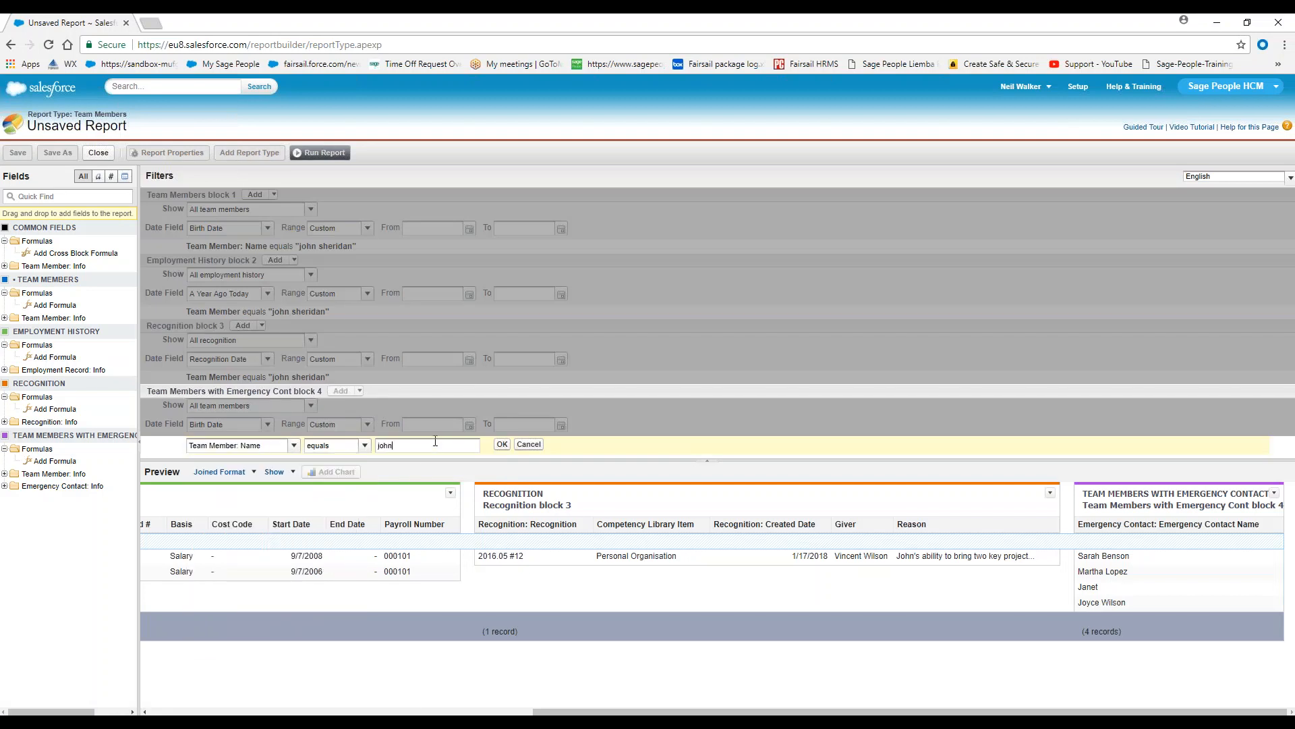
click(503, 445)
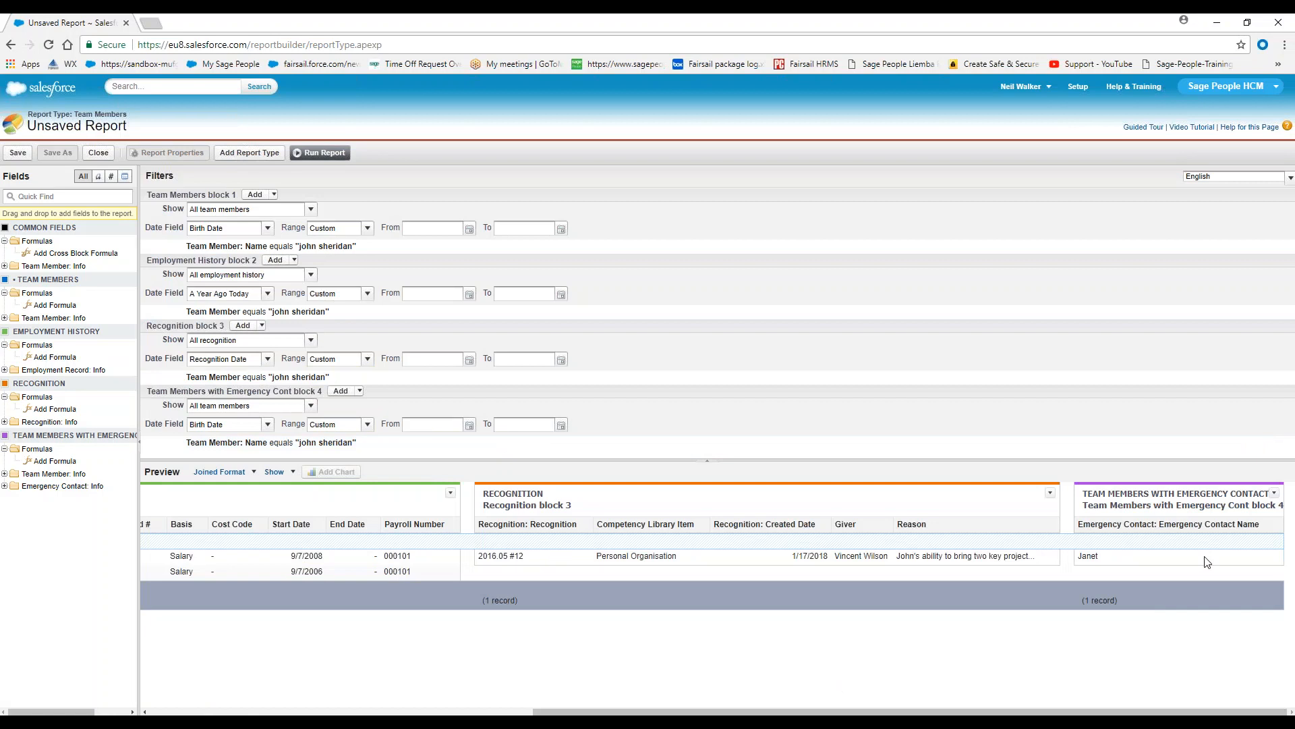
Add the Phone field as a column in the emergency contacts block, and insert Relation before it
click(4, 486)
scroll(64, 535, down, 2)
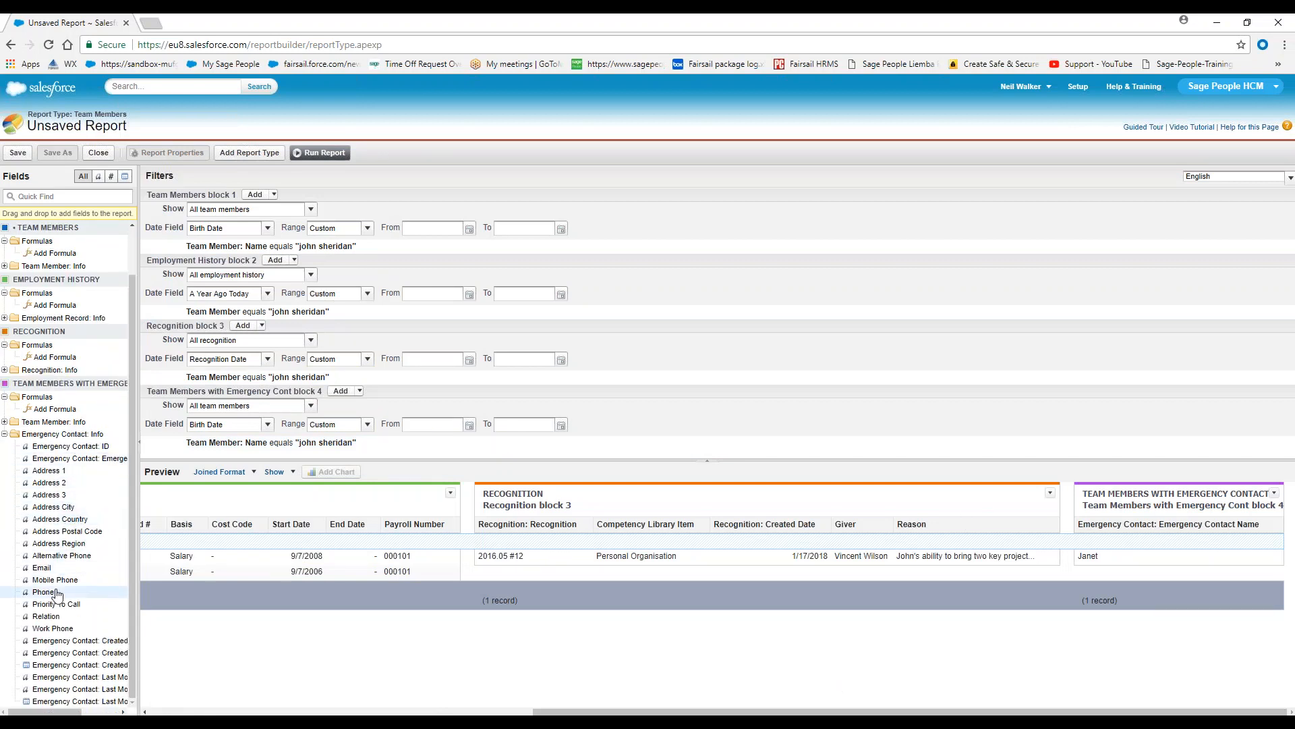
drag(47, 597, 1279, 541)
drag(1000, 712, 1029, 712)
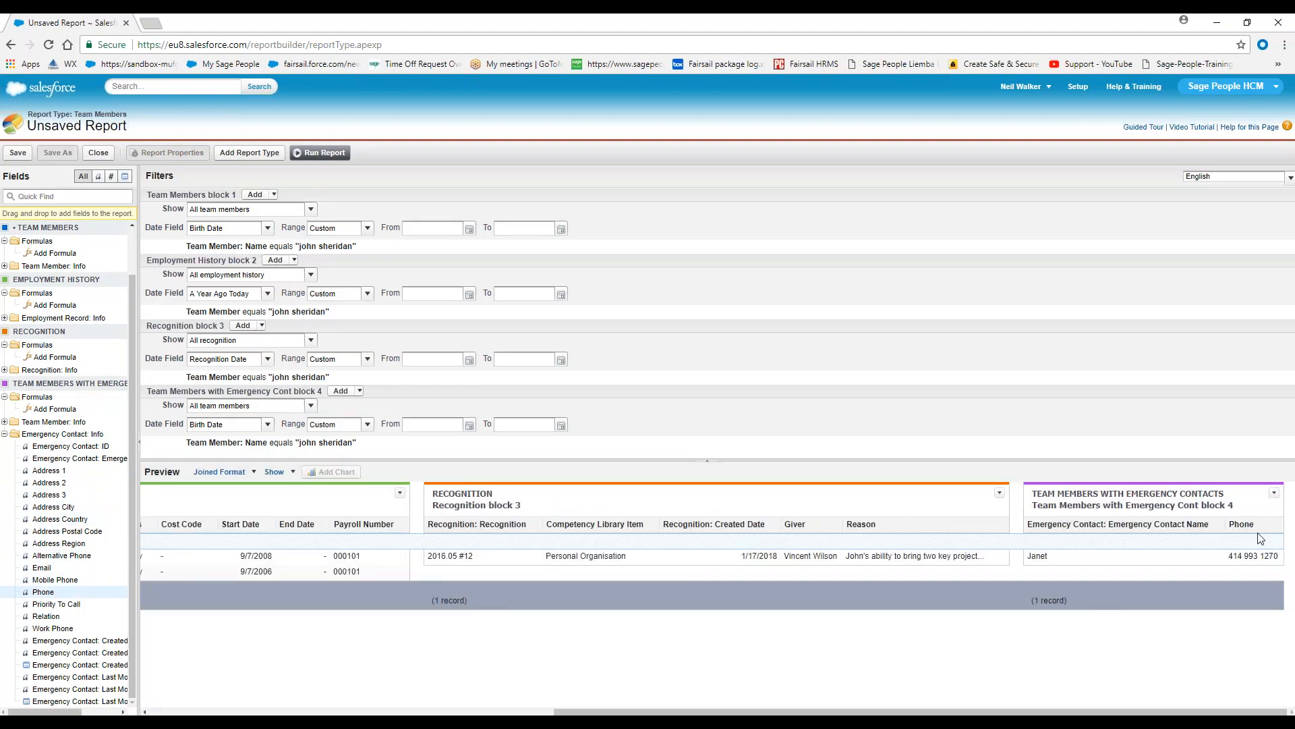
drag(50, 621, 1243, 550)
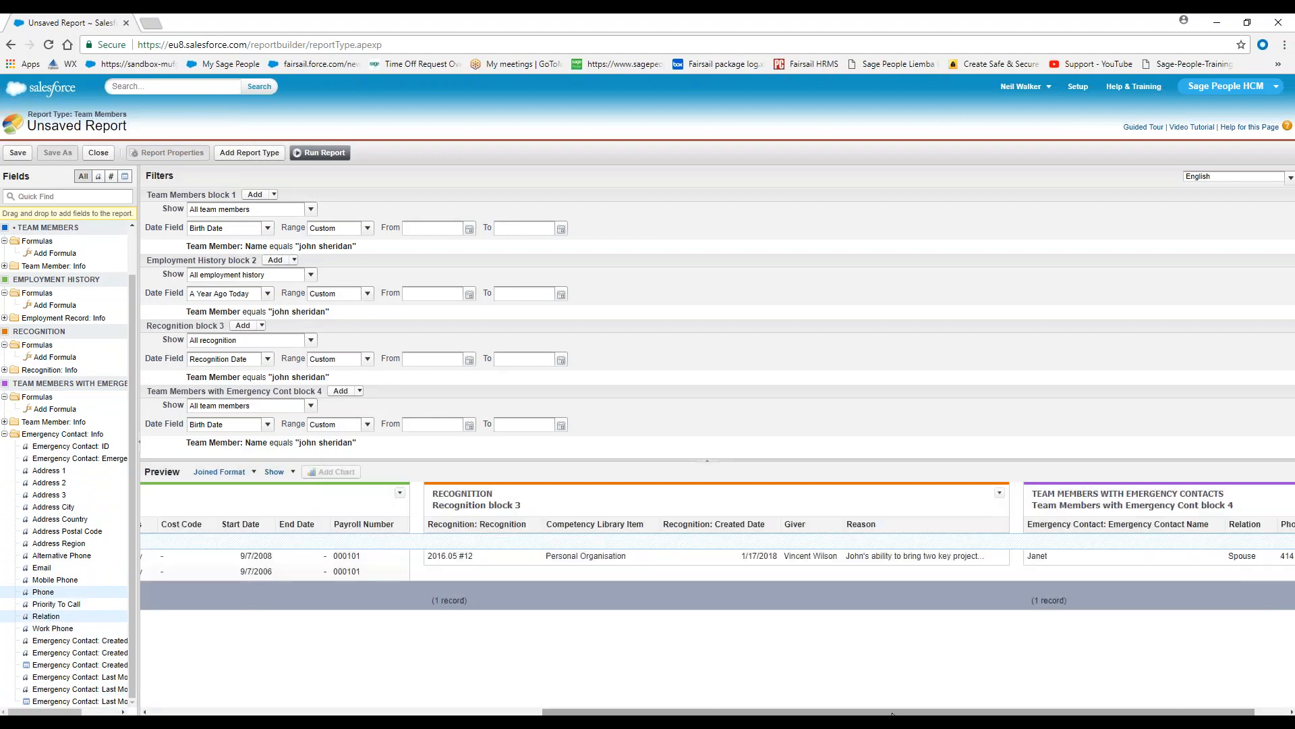
drag(895, 712, 928, 712)
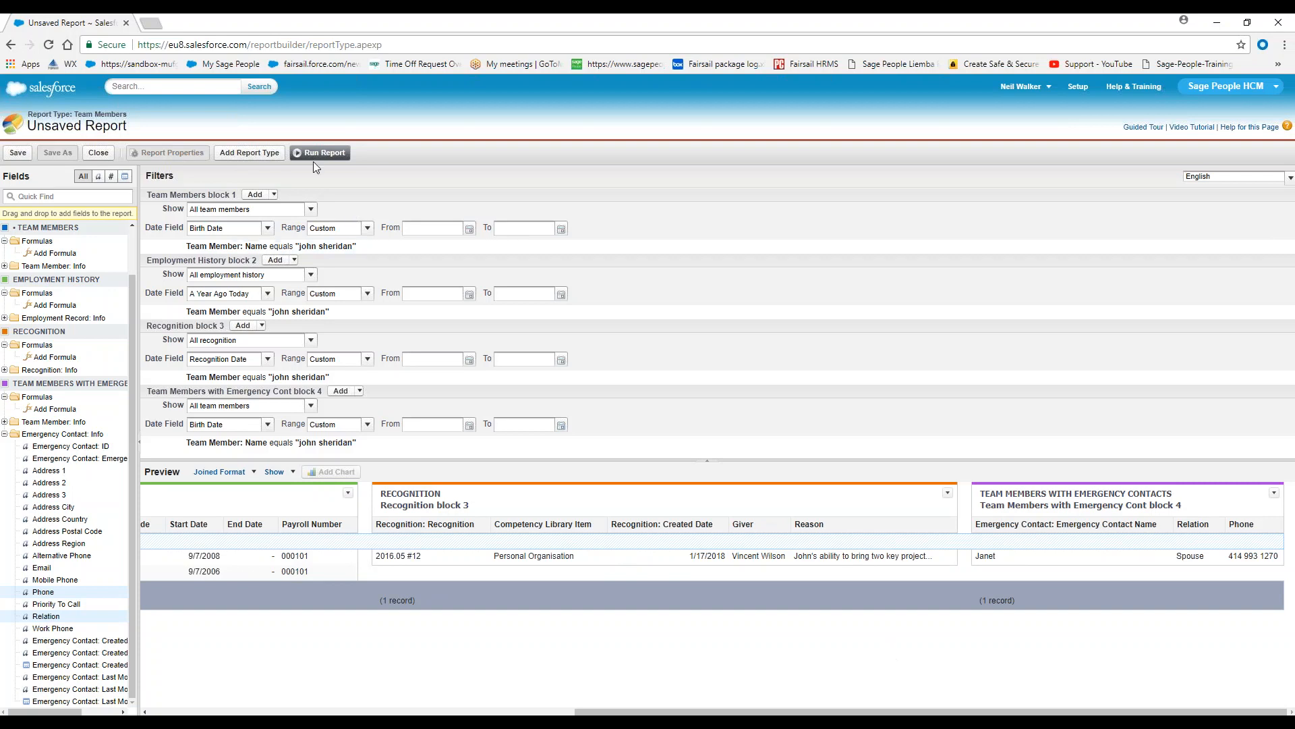
Find the Training report type and add it to the joined report as an additional report type
click(249, 153)
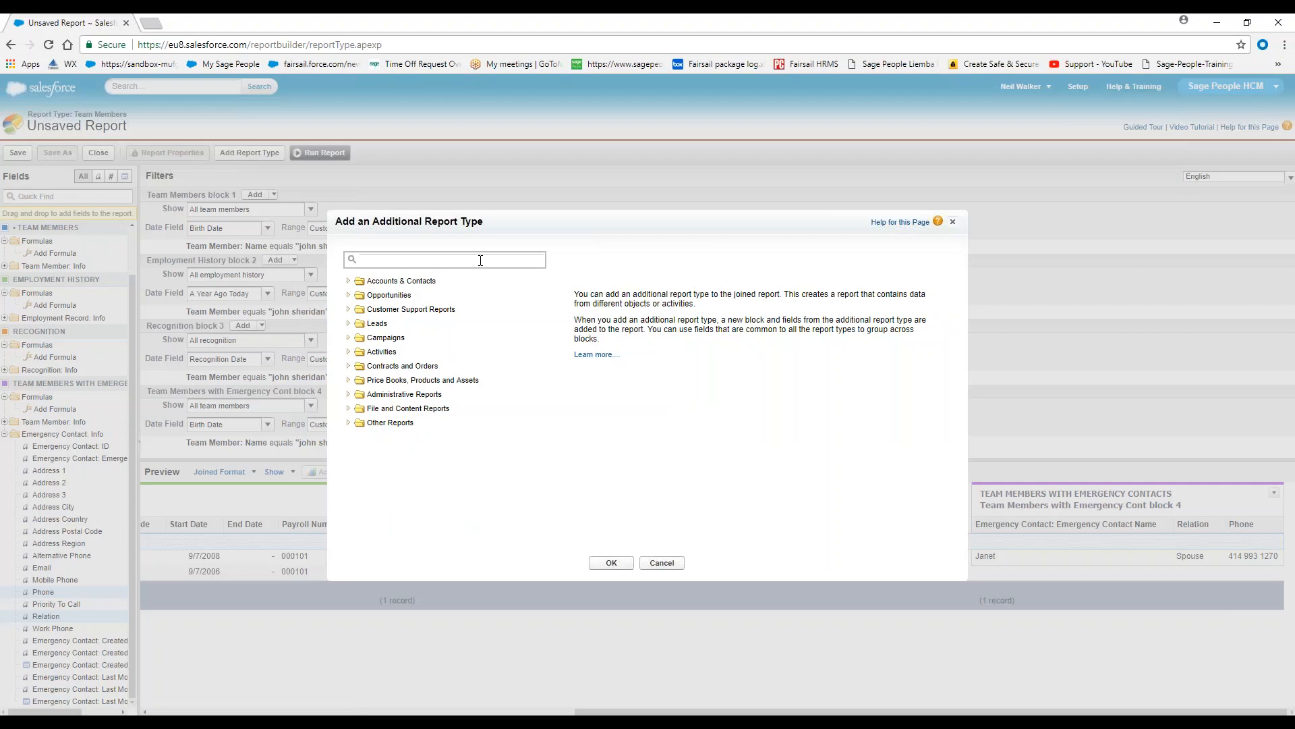
text(train)
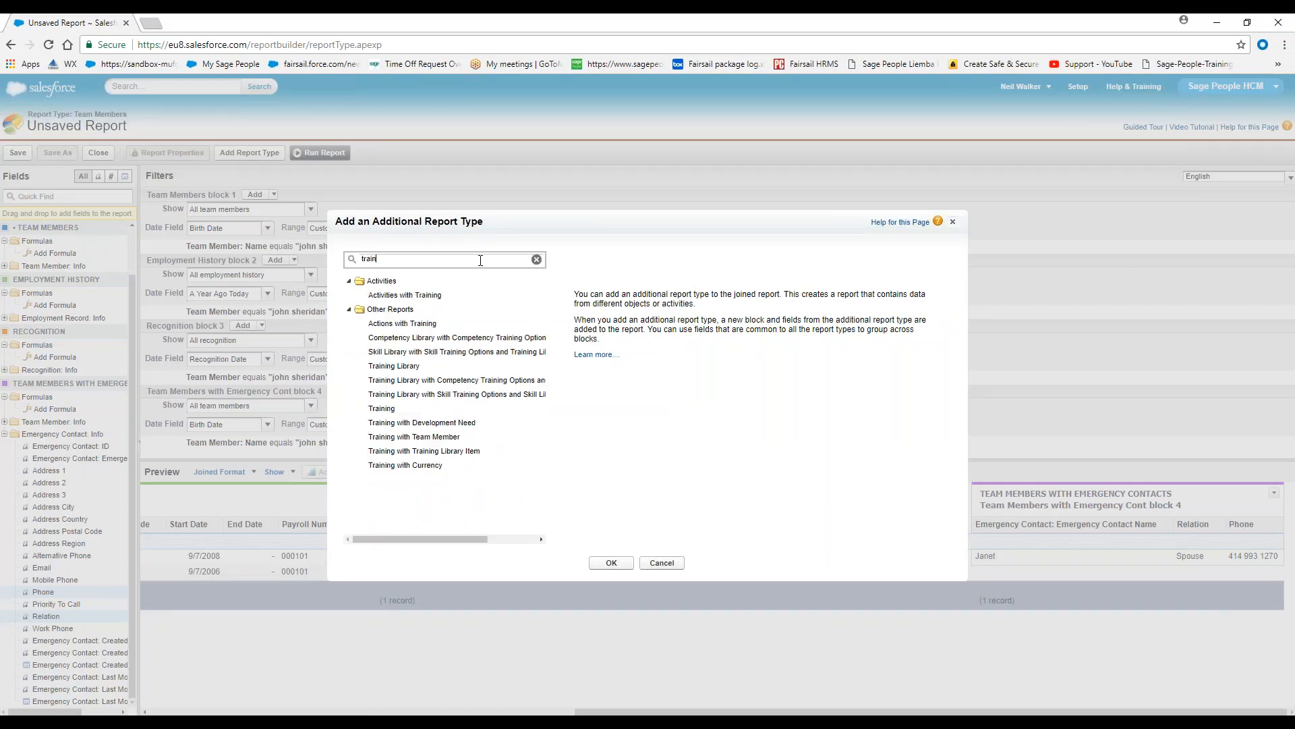
click(382, 408)
click(611, 563)
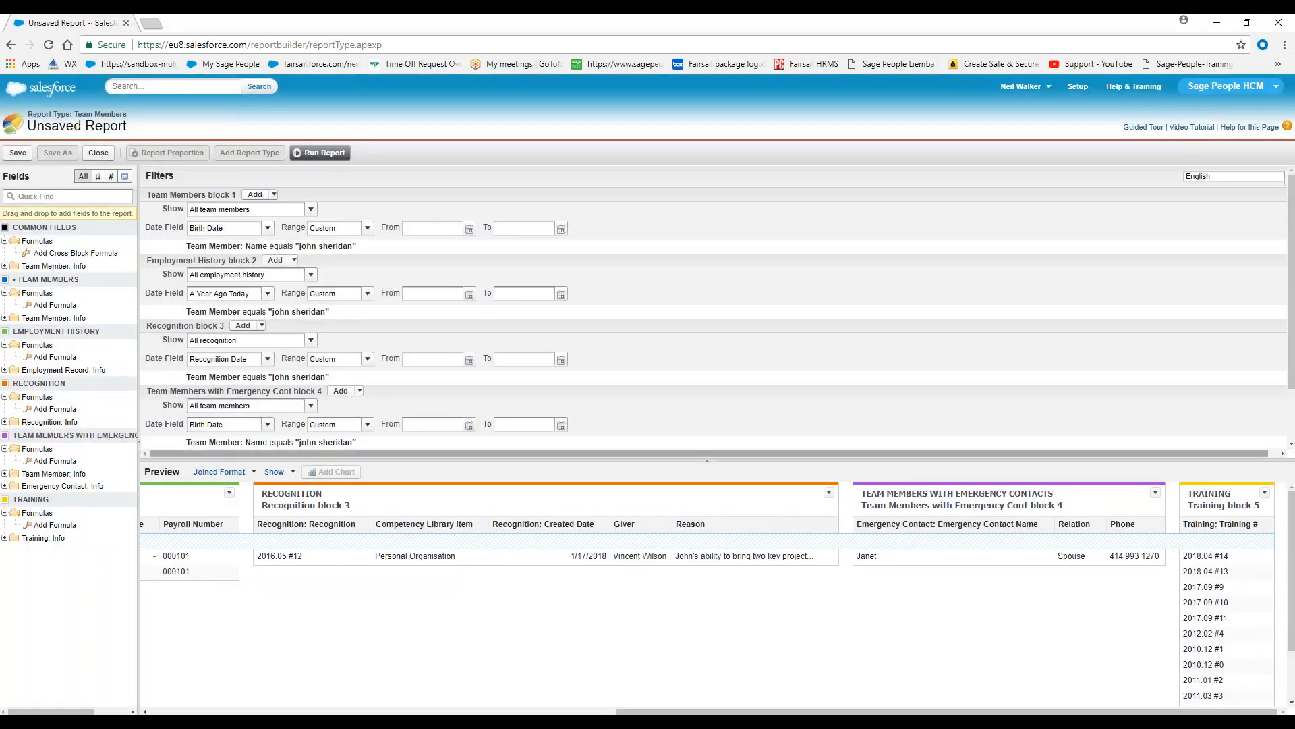
Set the Training block to show all training
scroll(428, 406, down, 1)
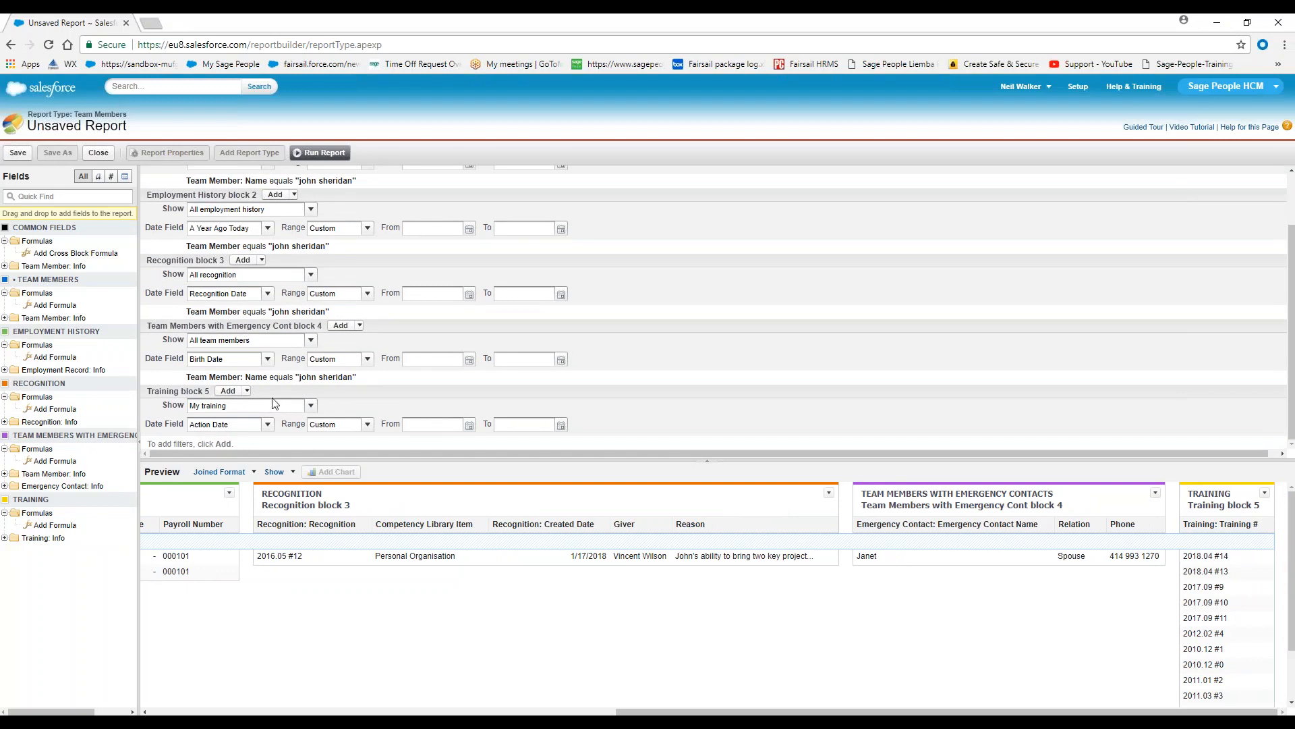
click(258, 404)
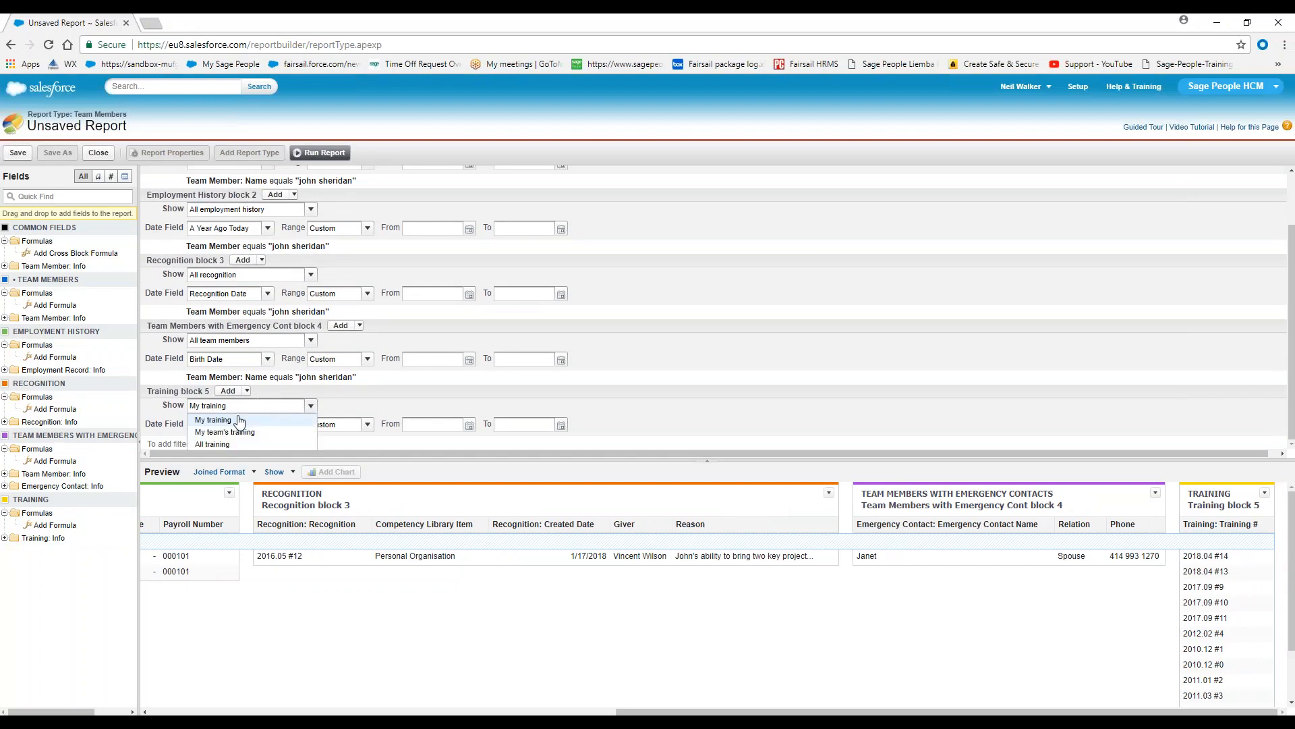
click(229, 431)
Add a field filter to the Training block where Team Member equals the employee's full name
click(247, 390)
click(270, 406)
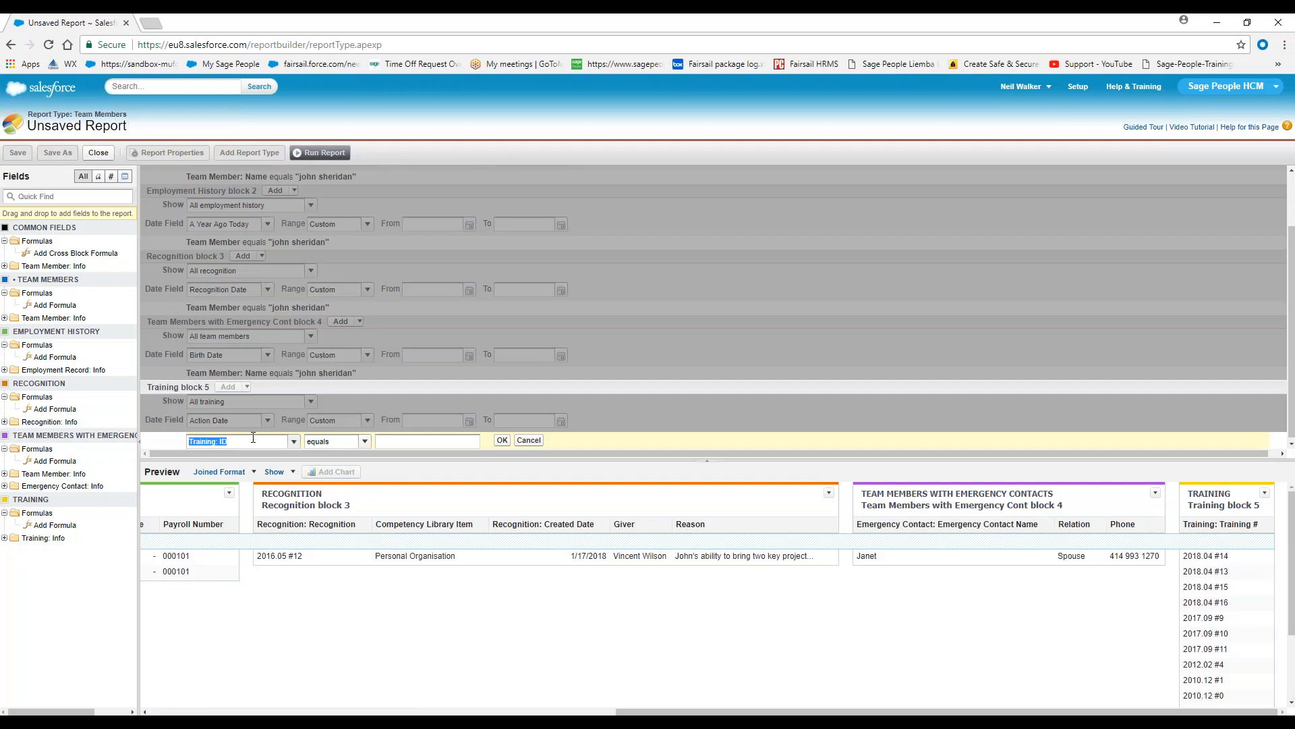
click(292, 441)
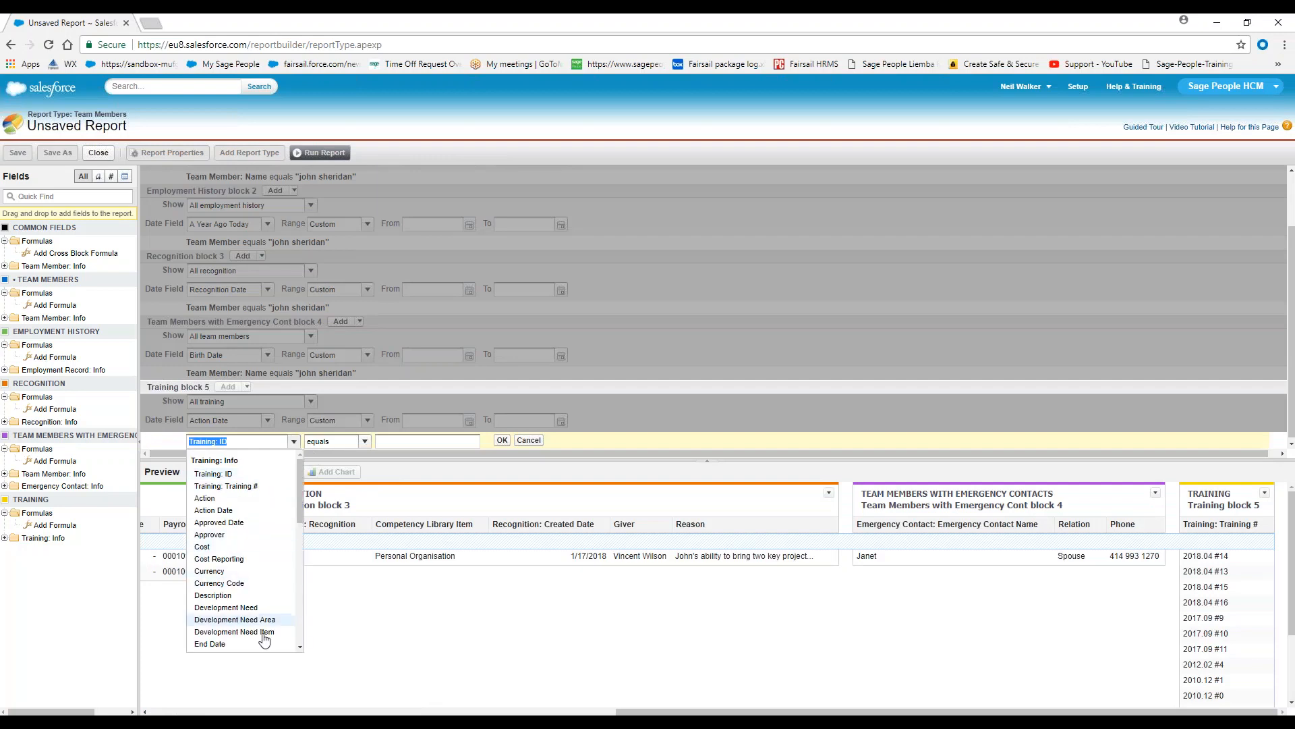
text(ta)
key(BackSpace)
text(ea)
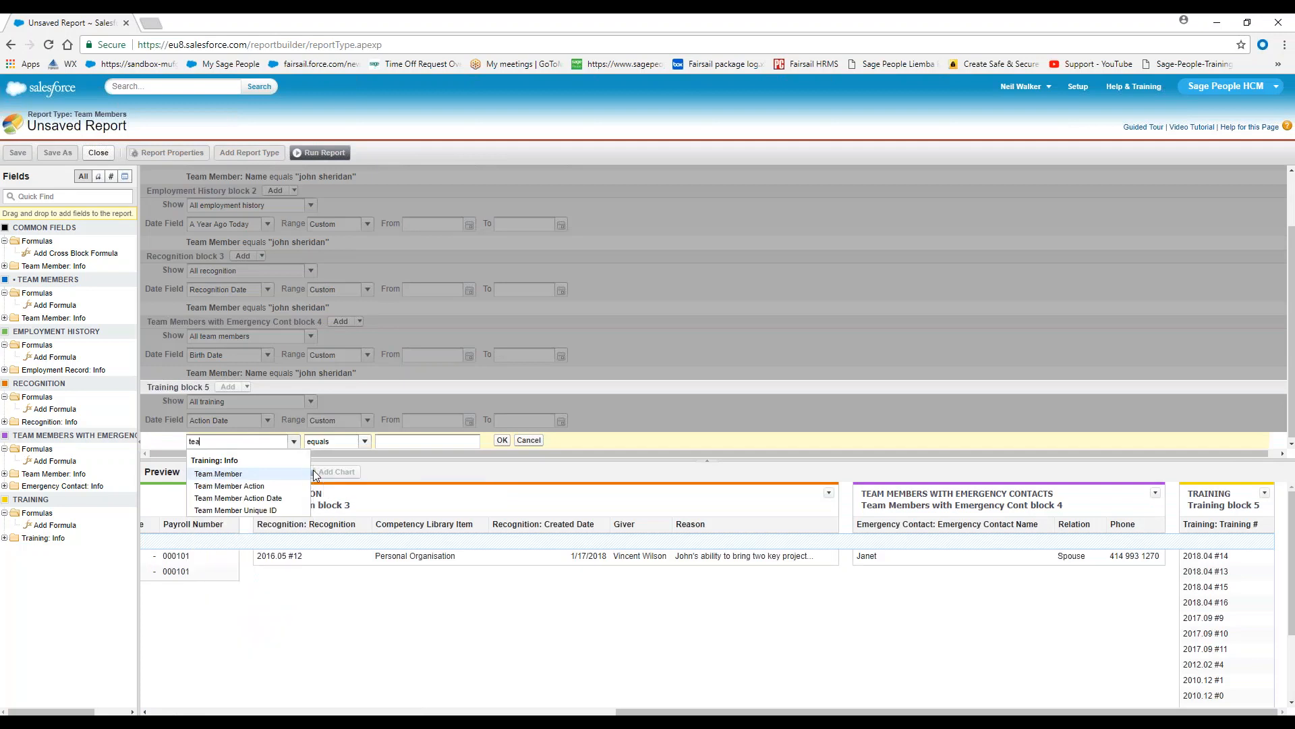
text(m Membe)
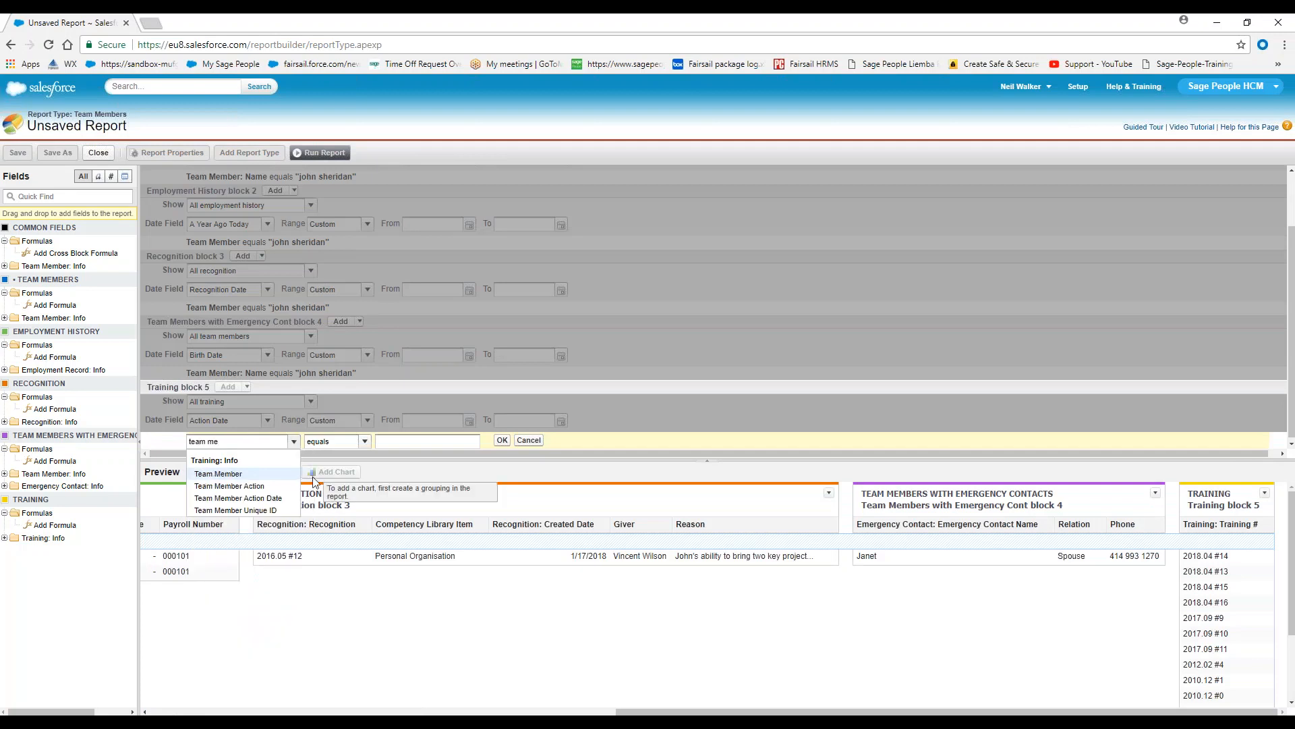
click(222, 474)
click(404, 443)
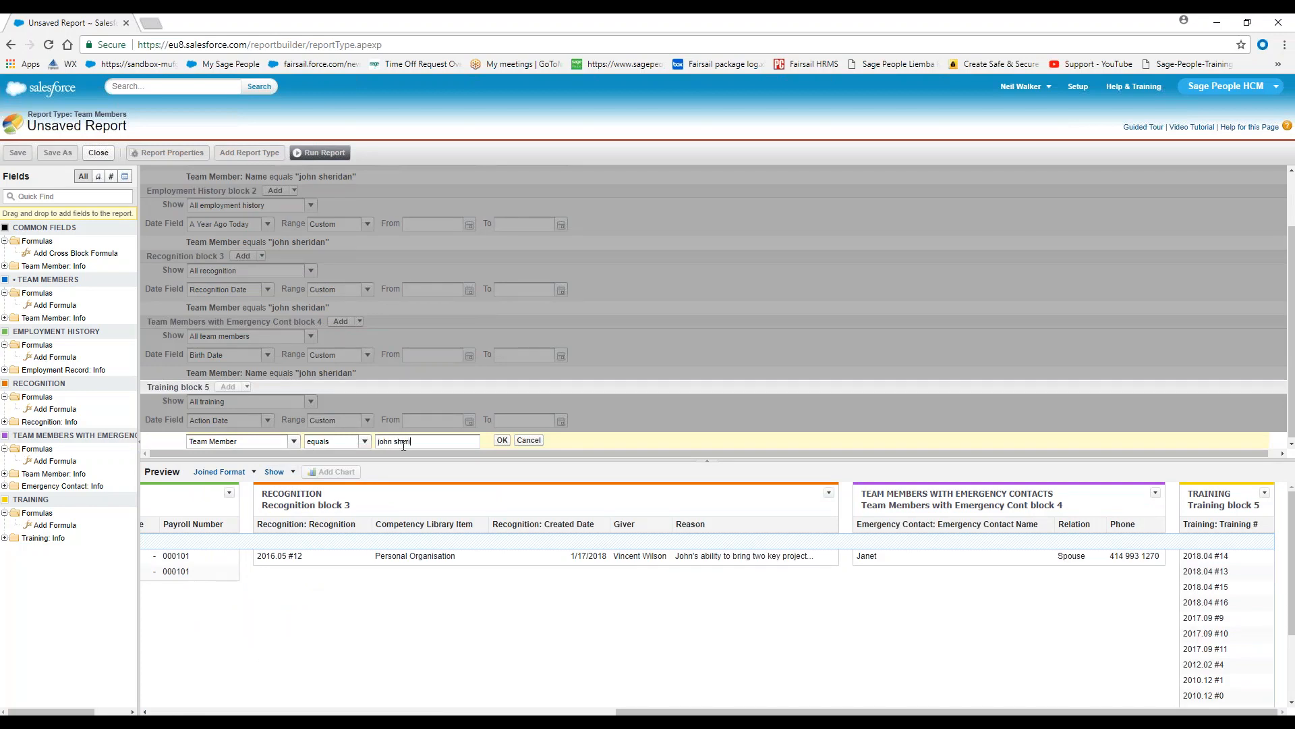
click(502, 440)
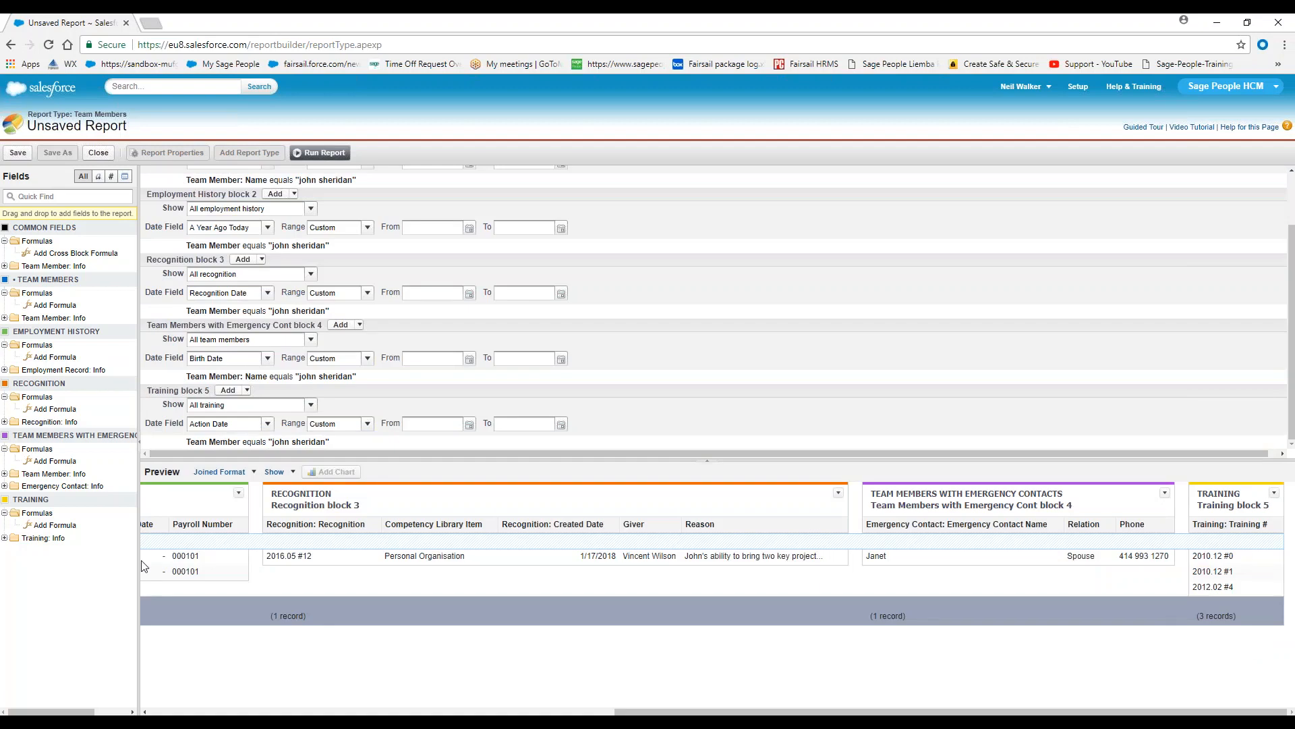
Add the Description field as a column in the Training block, and insert Approved Date directly after Training #
click(5, 538)
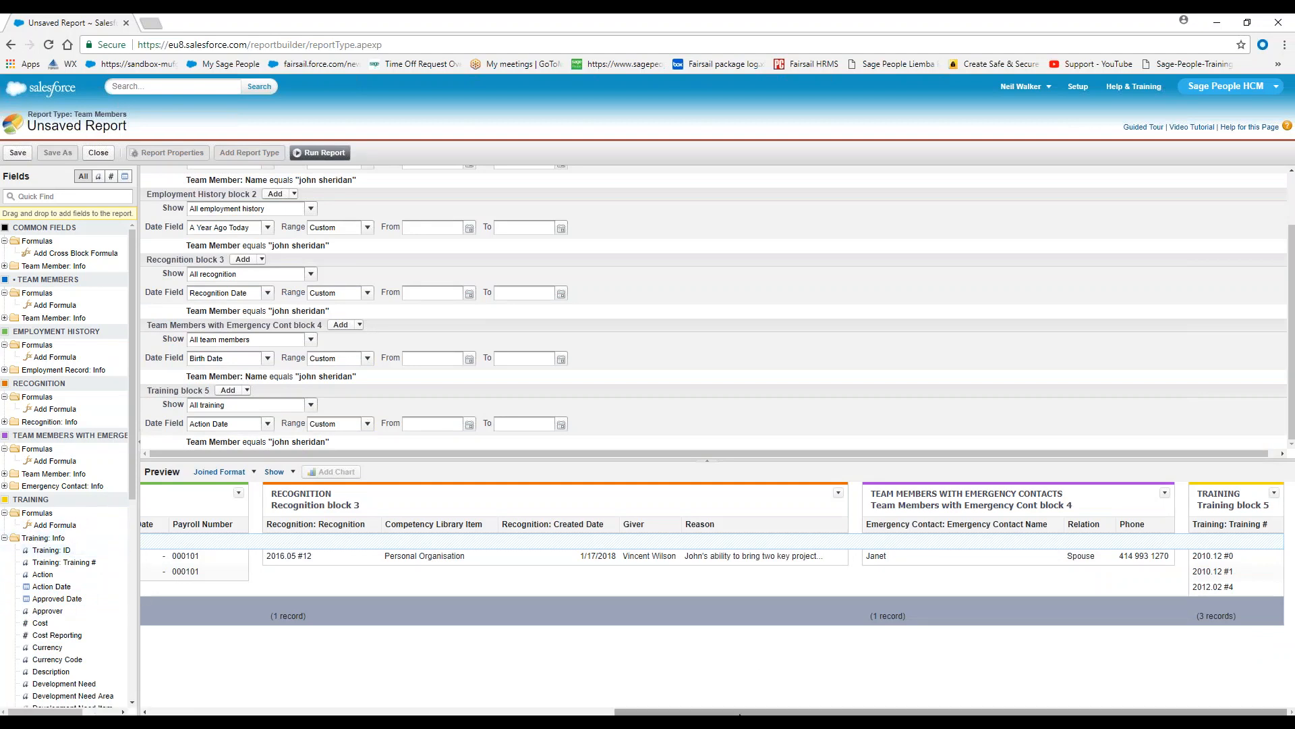
scroll(54, 601, down, 2)
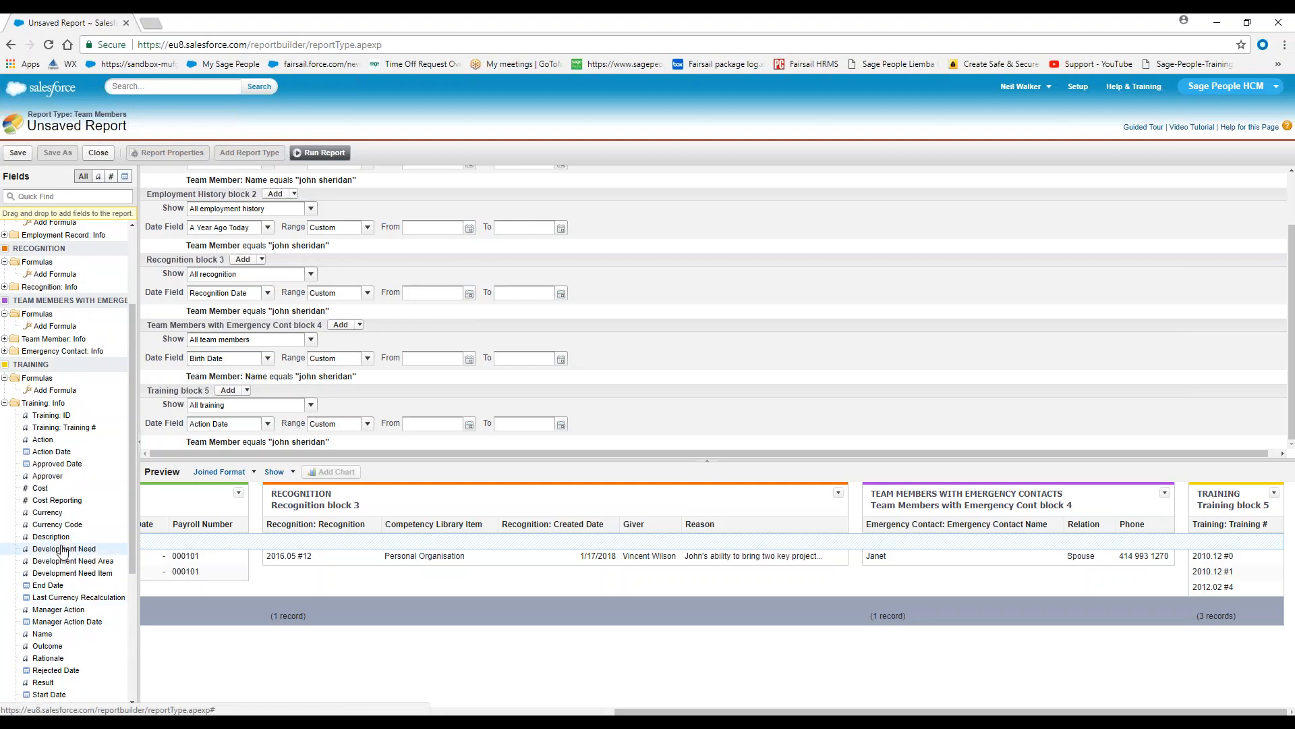
drag(50, 537, 1187, 557)
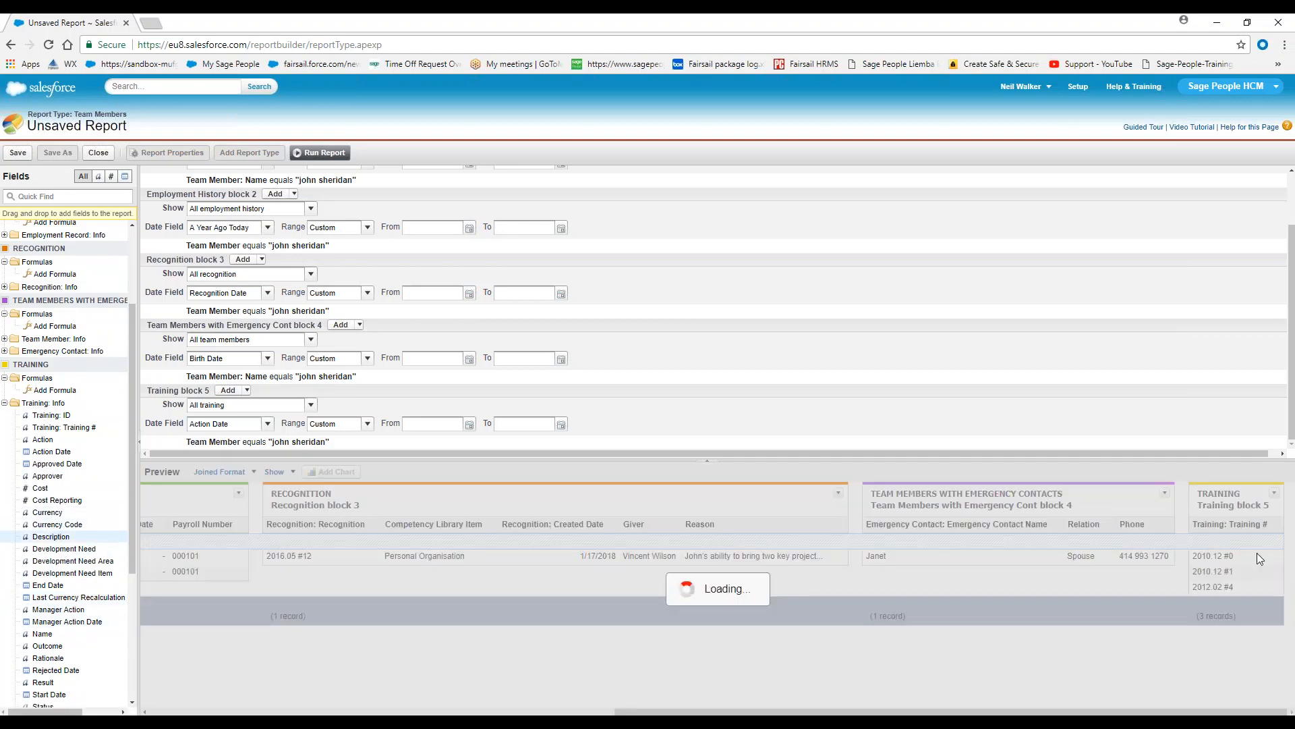
drag(1026, 711, 1066, 711)
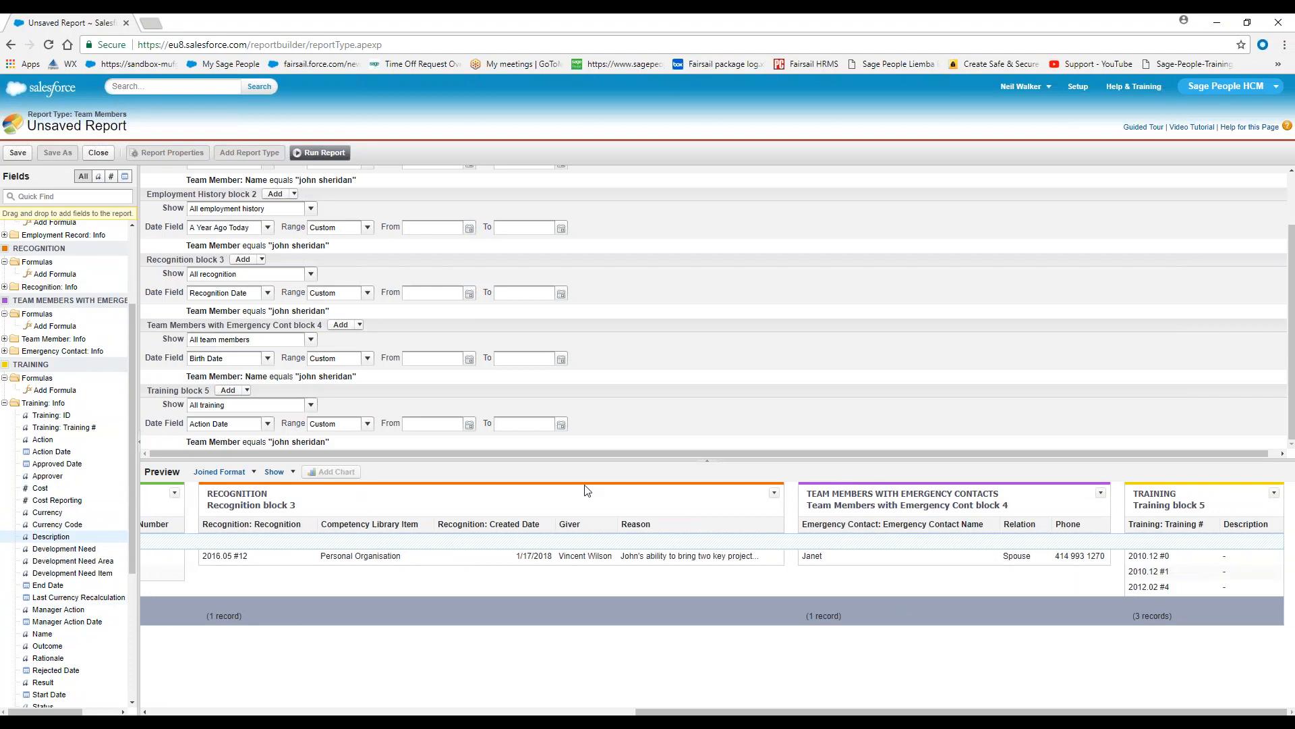
drag(57, 464, 1244, 579)
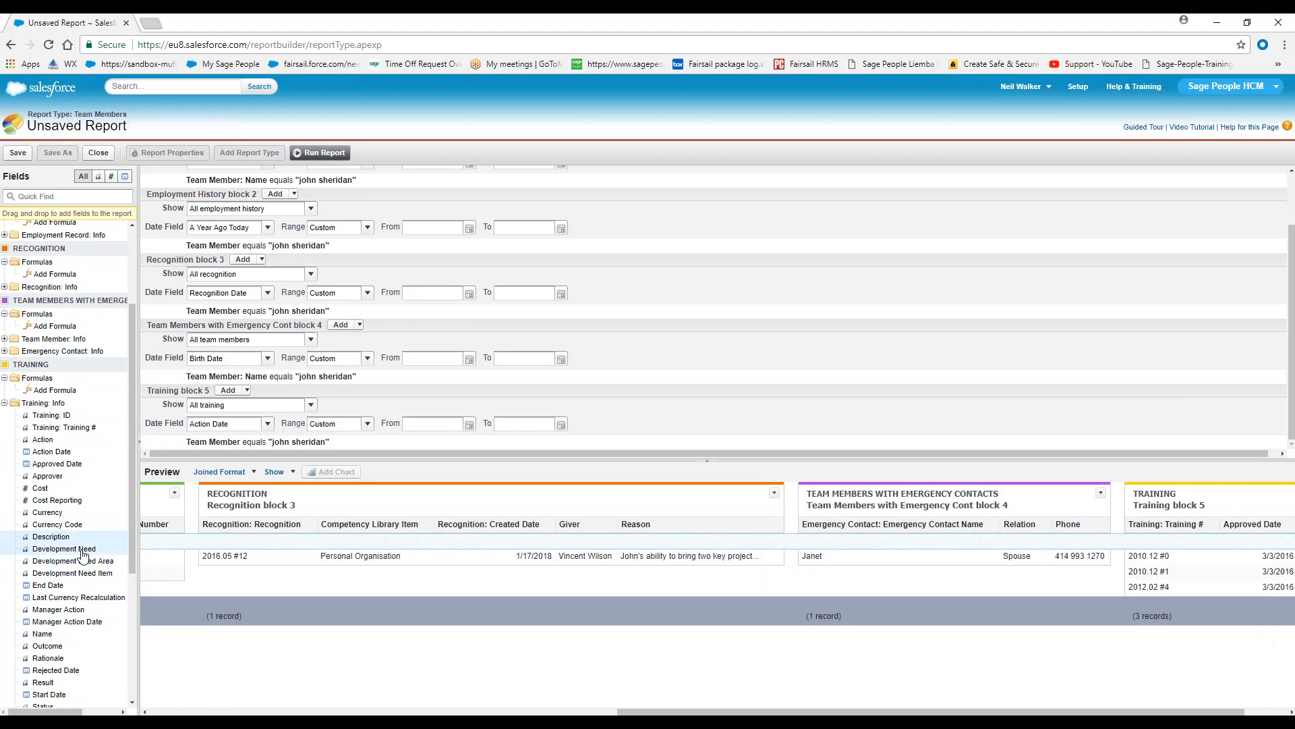
Insert the Name field as a column directly after Training # in the Training block
scroll(88, 547, down, 1)
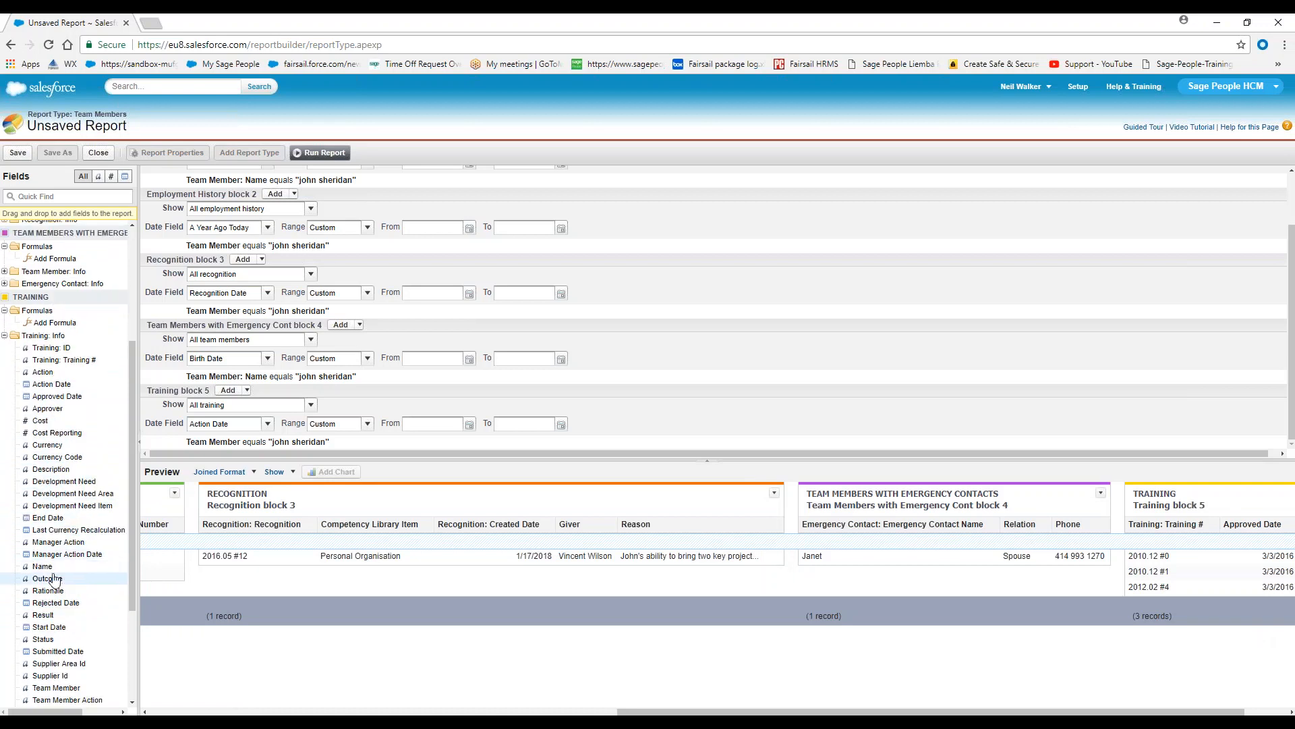
drag(56, 574, 1215, 593)
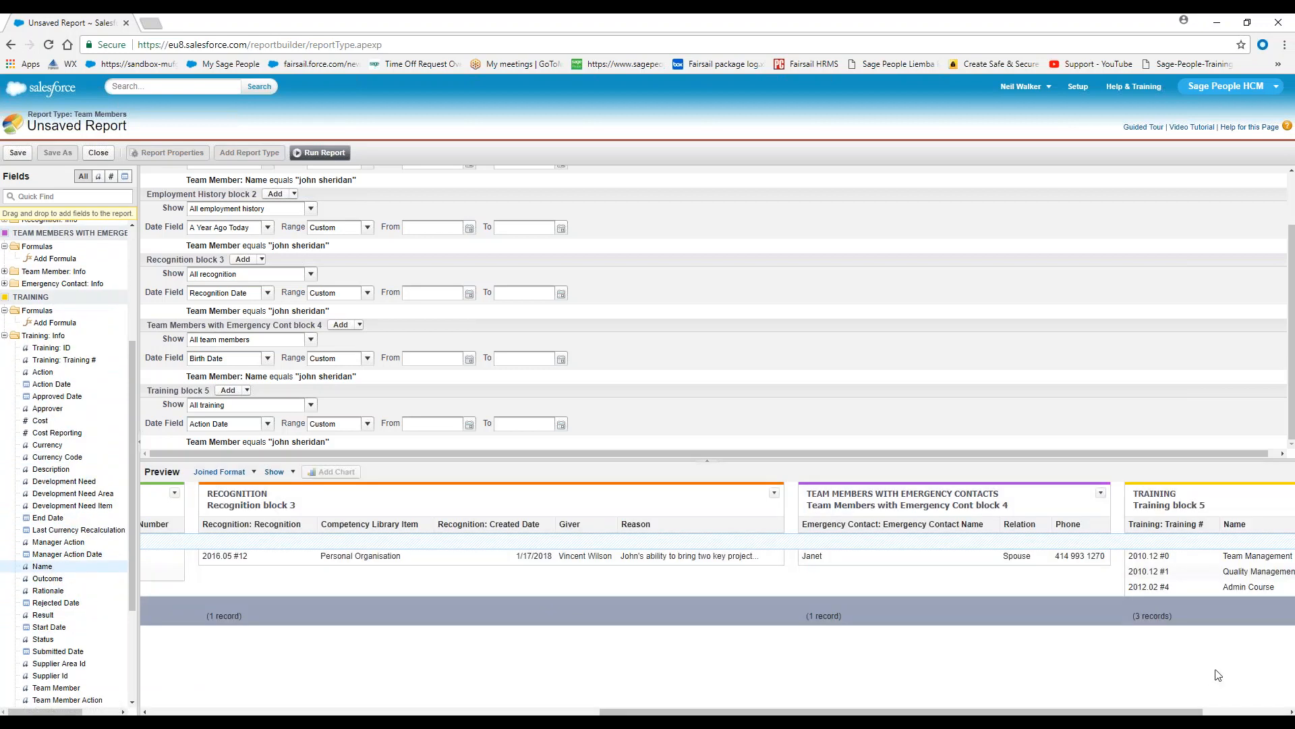
drag(1177, 712, 1263, 712)
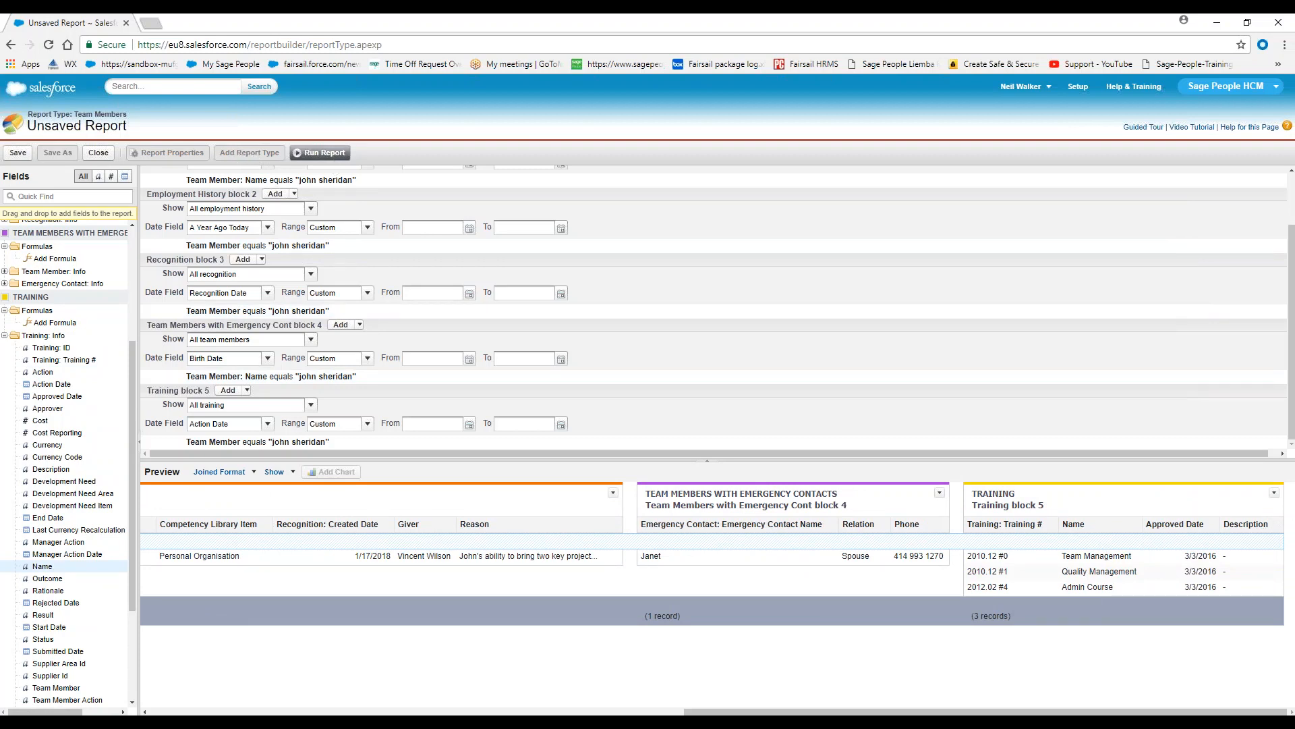
Run the joined report and review all of its blocks across the full width
click(320, 152)
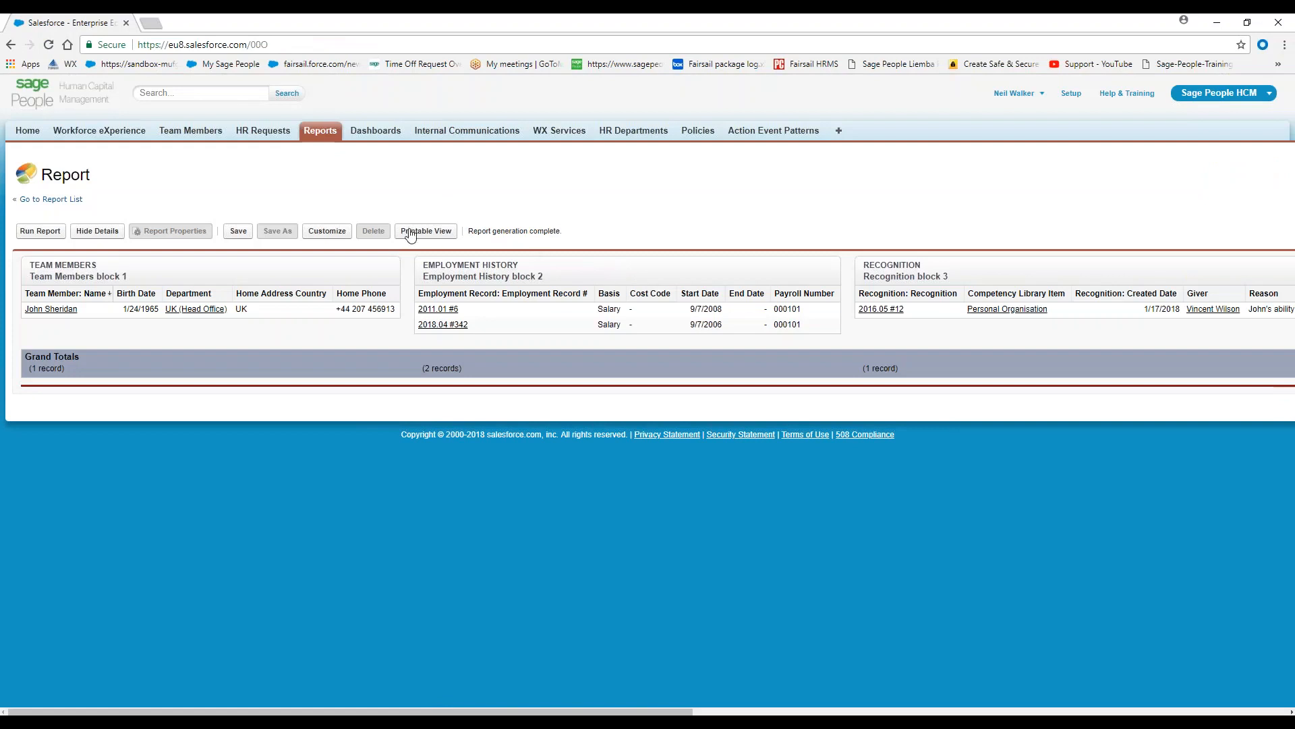
drag(392, 714, 985, 714)
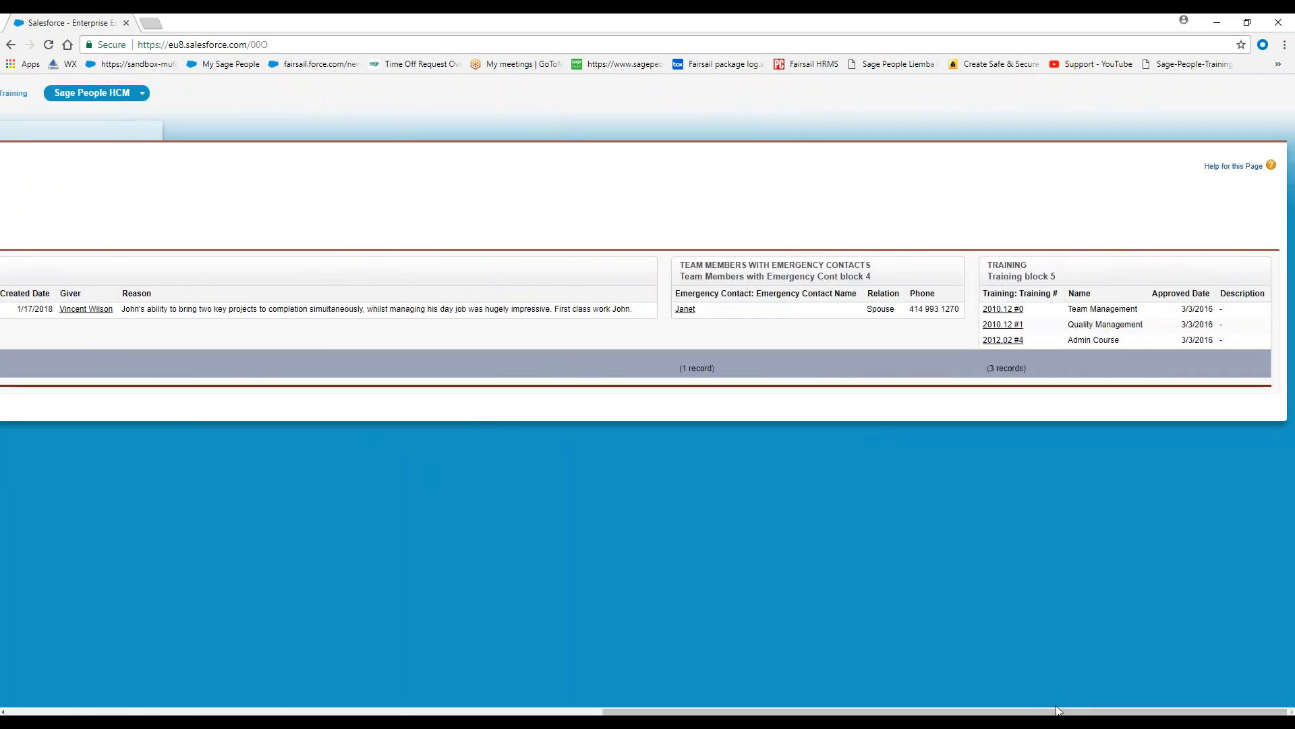
drag(1039, 712, 188, 636)
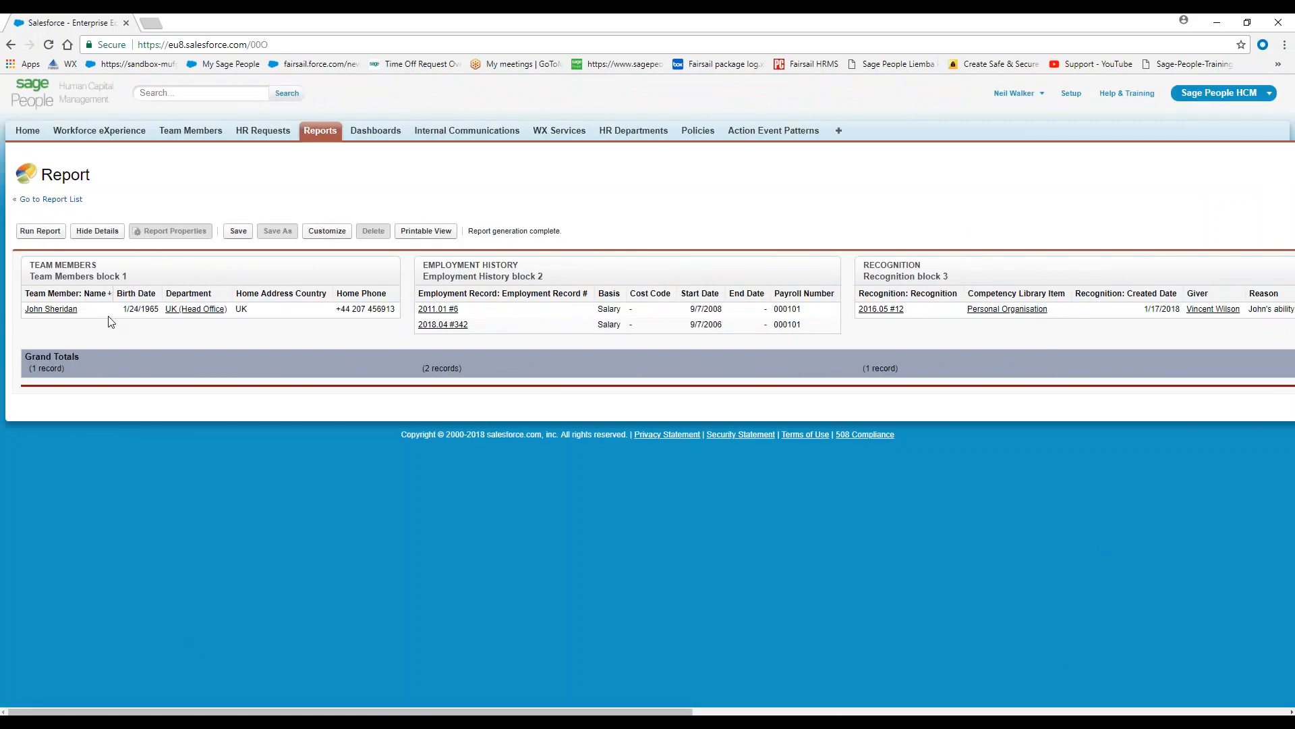
Generate the report's printable view and open the downloaded .xls file in Excel
click(429, 236)
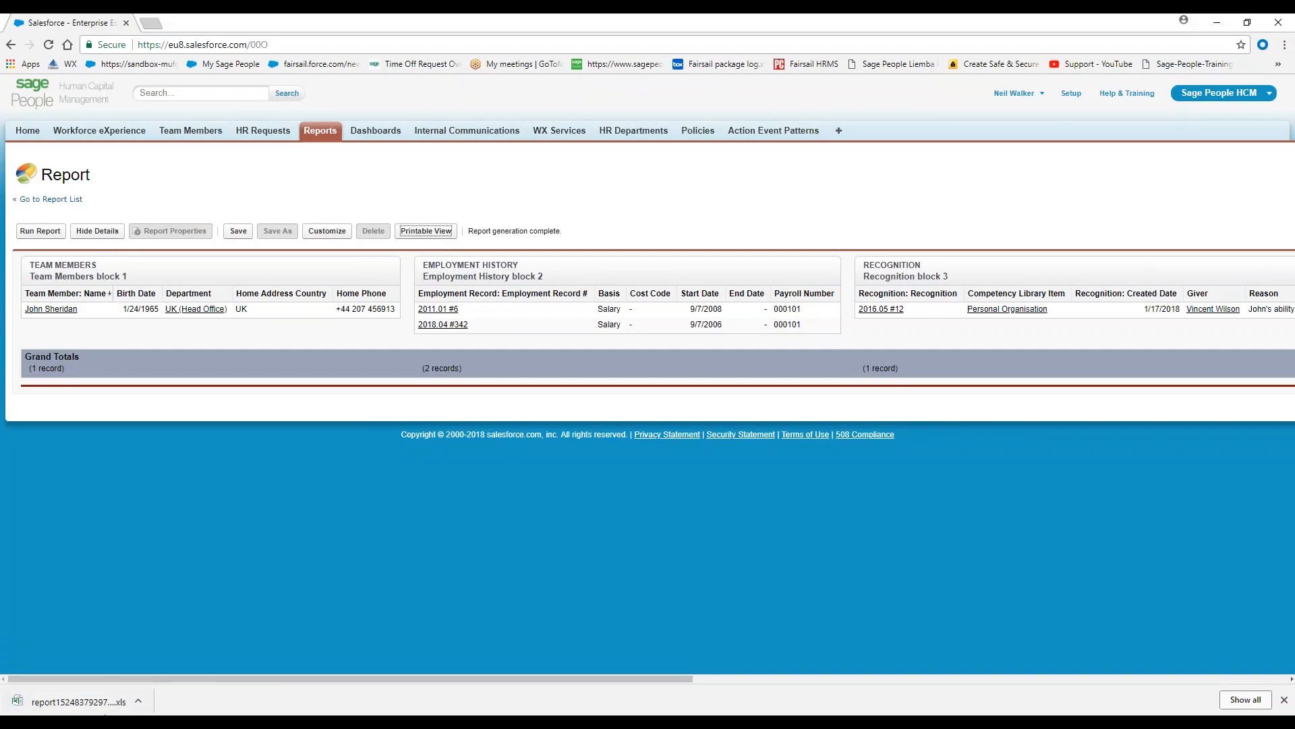
click(95, 704)
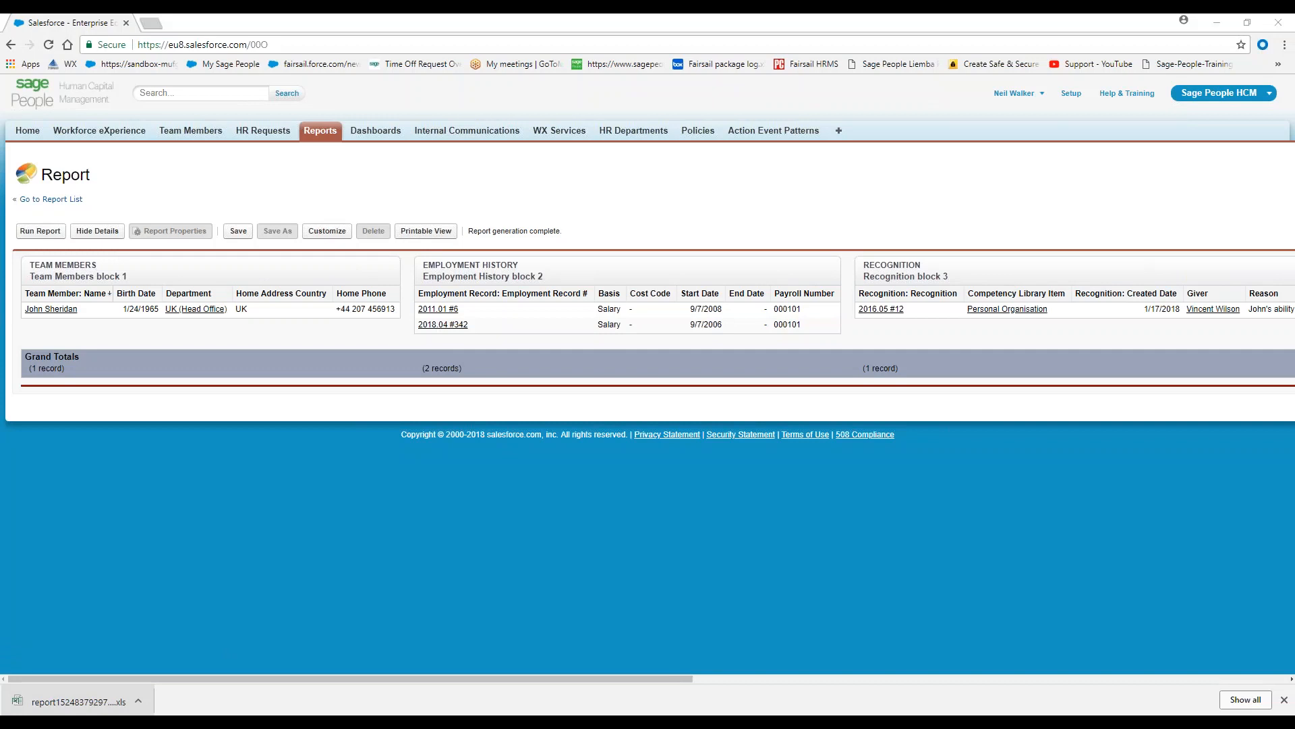
click(95, 694)
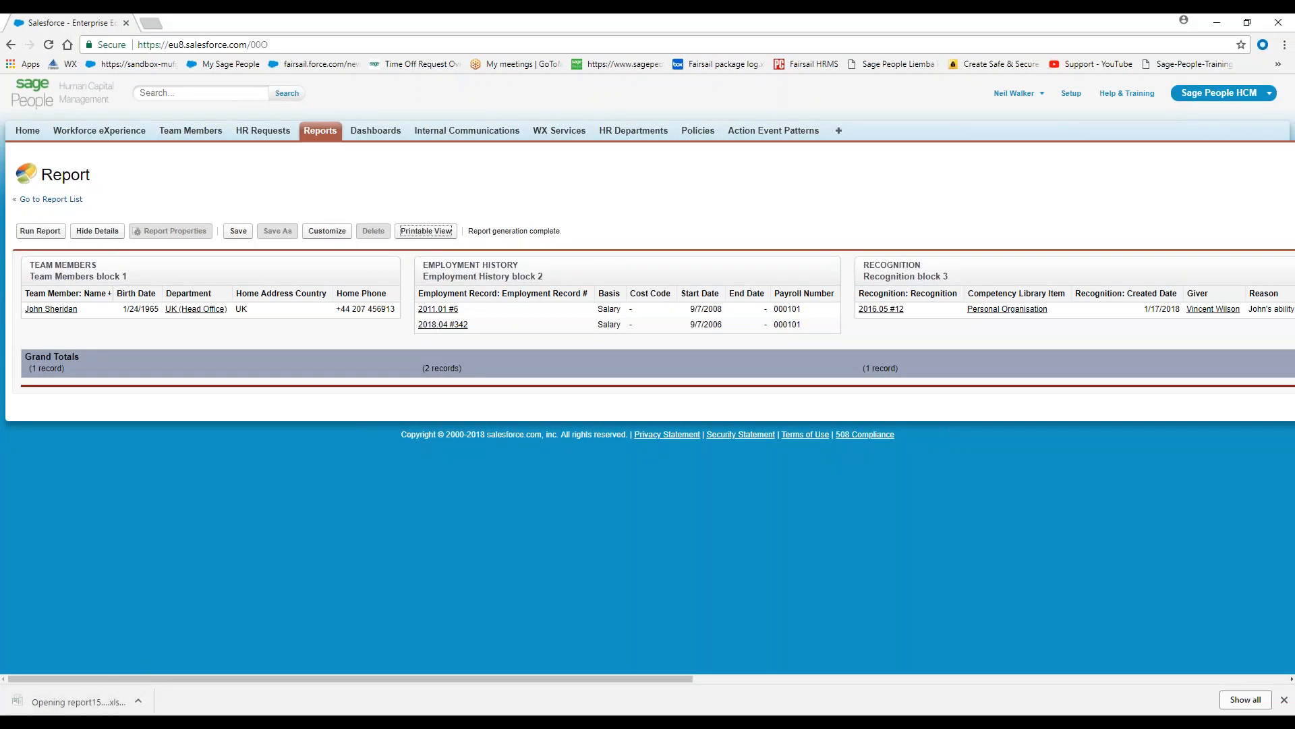
mouse_move(282, 722)
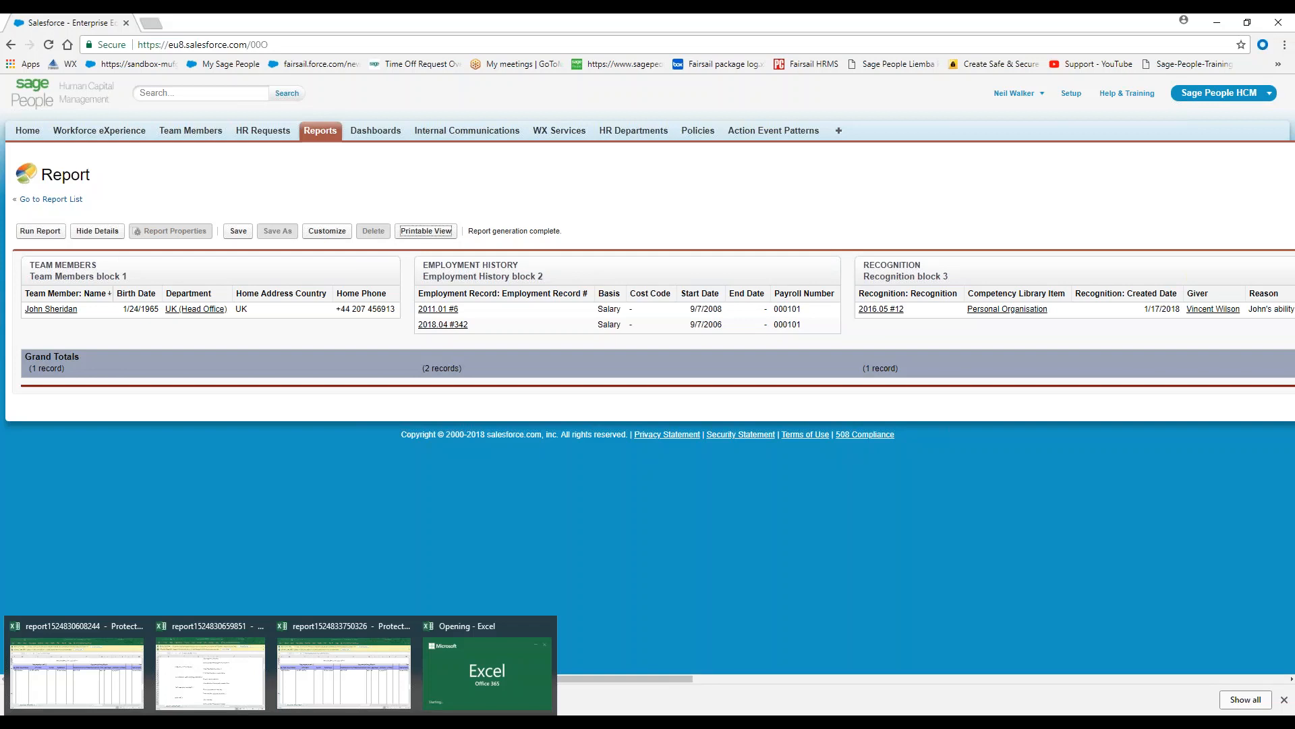
click(447, 688)
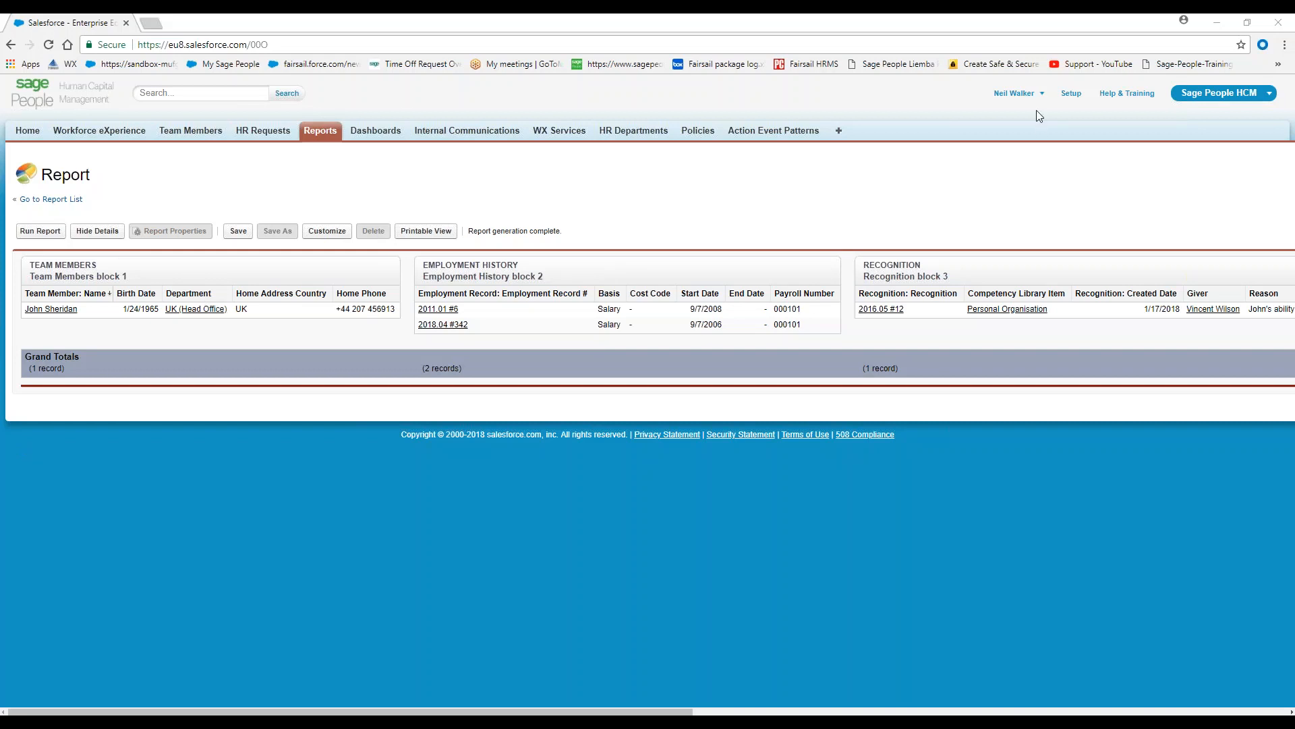
Open the Salesforce Setup page in a separate browser tab and switch to it
right_click(1076, 94)
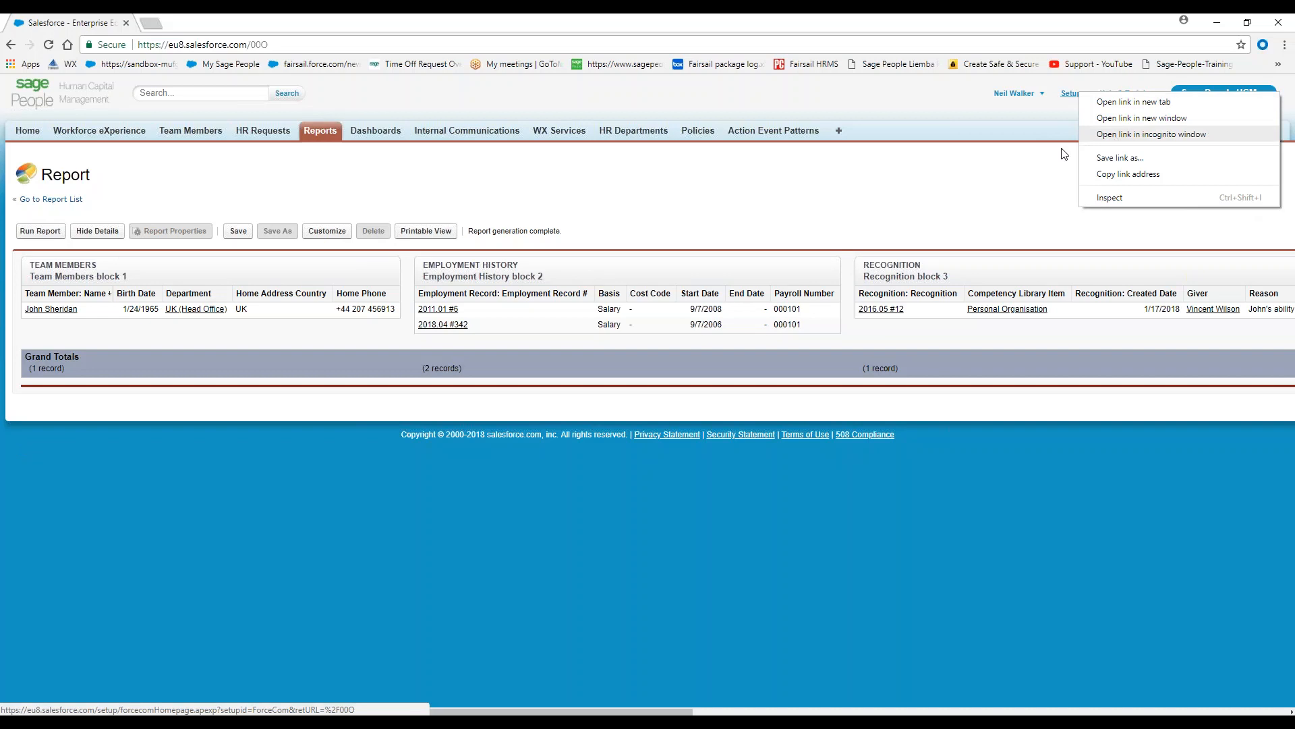
click(1022, 175)
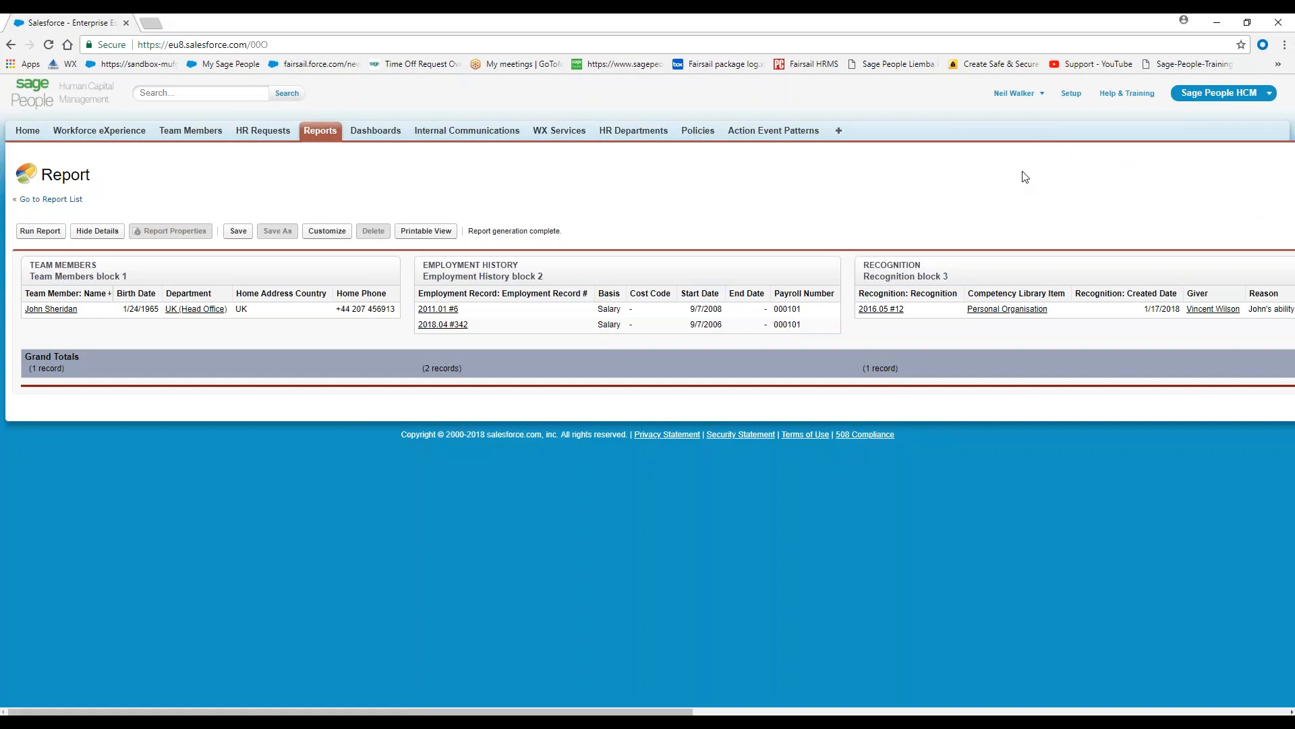
right_click(1076, 99)
click(1104, 108)
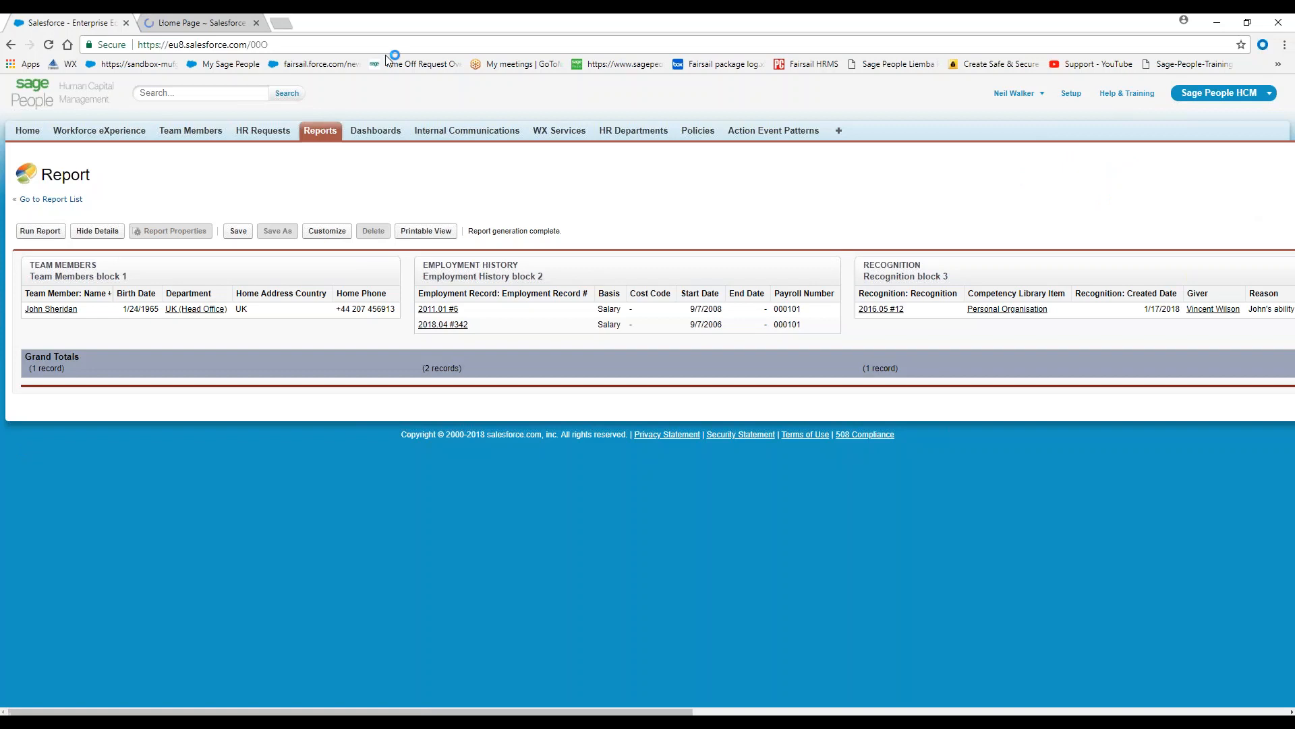
click(165, 20)
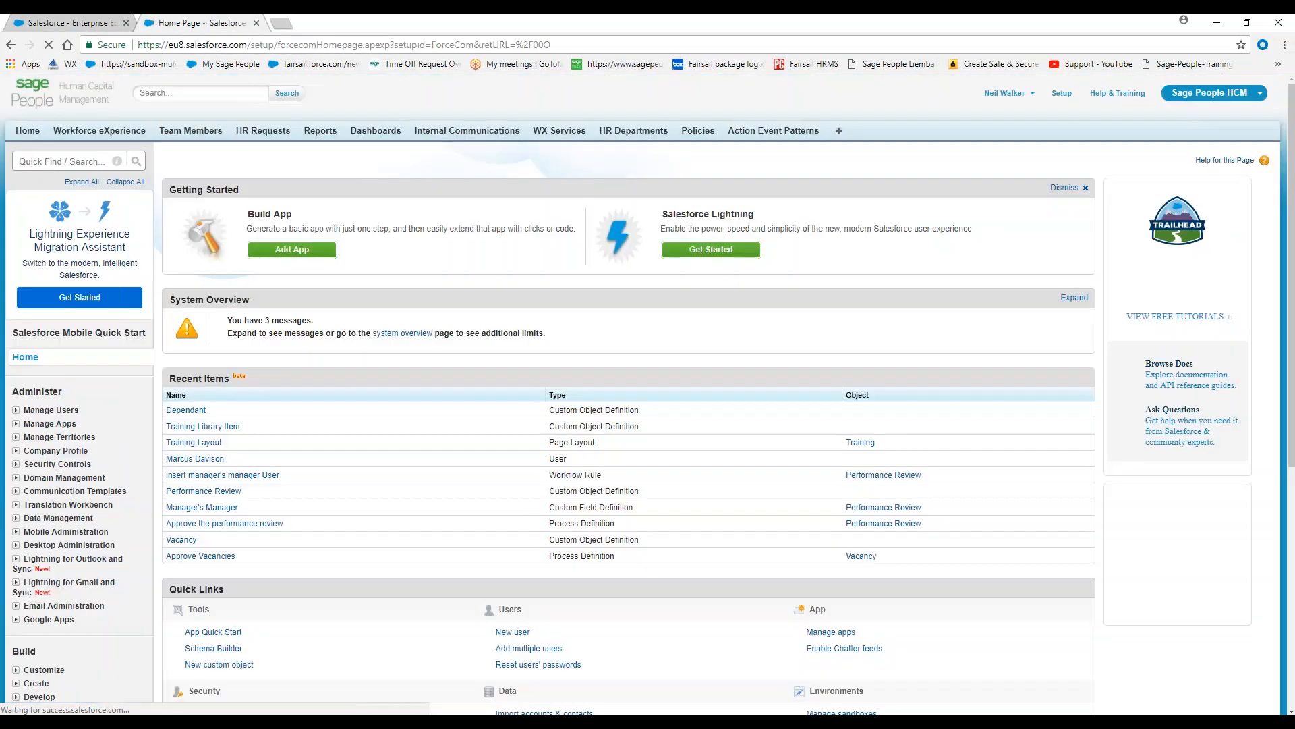
Search Setup for "obj" and open the custom Objects list
scroll(96, 499, down, 4)
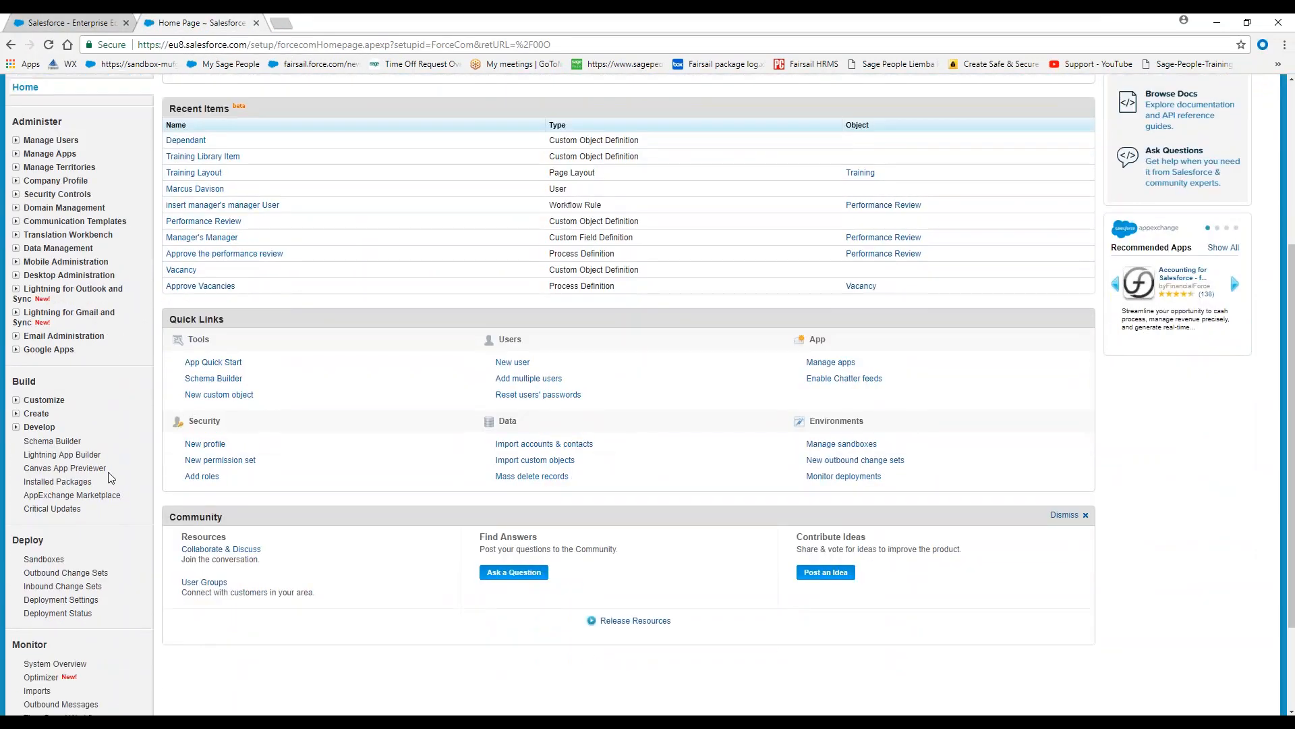
scroll(98, 424, up, 3)
click(63, 94)
text(obj)
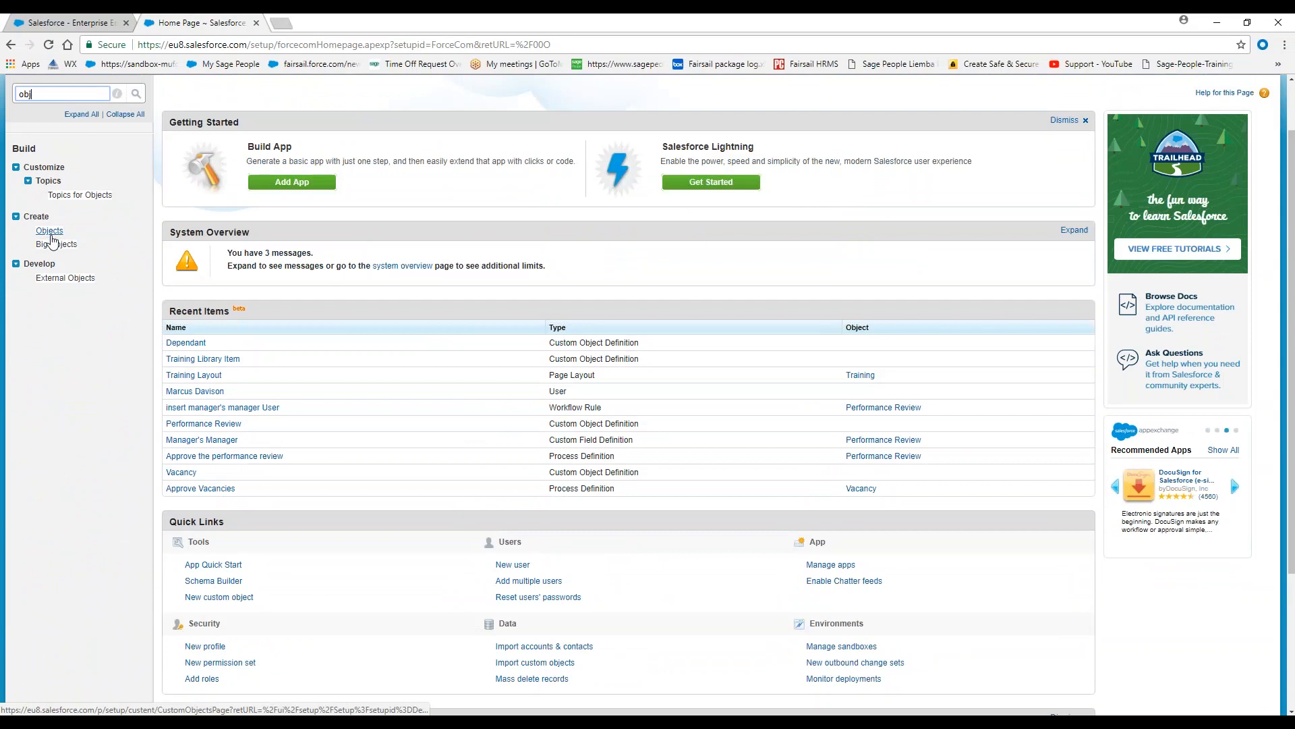
click(50, 233)
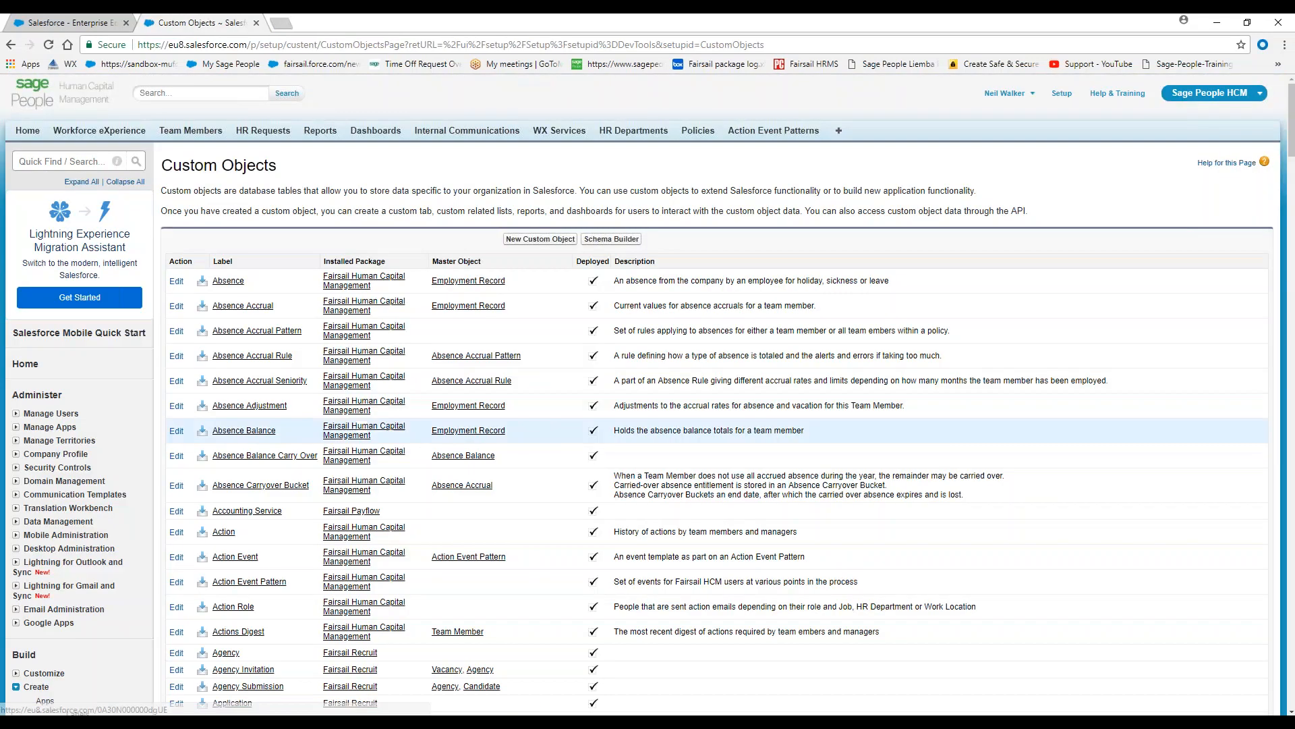
Open the Dependant custom object's definition and check its Enable Reports setting
scroll(675, 446, down, 1)
scroll(290, 442, down, 3)
scroll(290, 442, down, 4)
scroll(290, 442, down, 6)
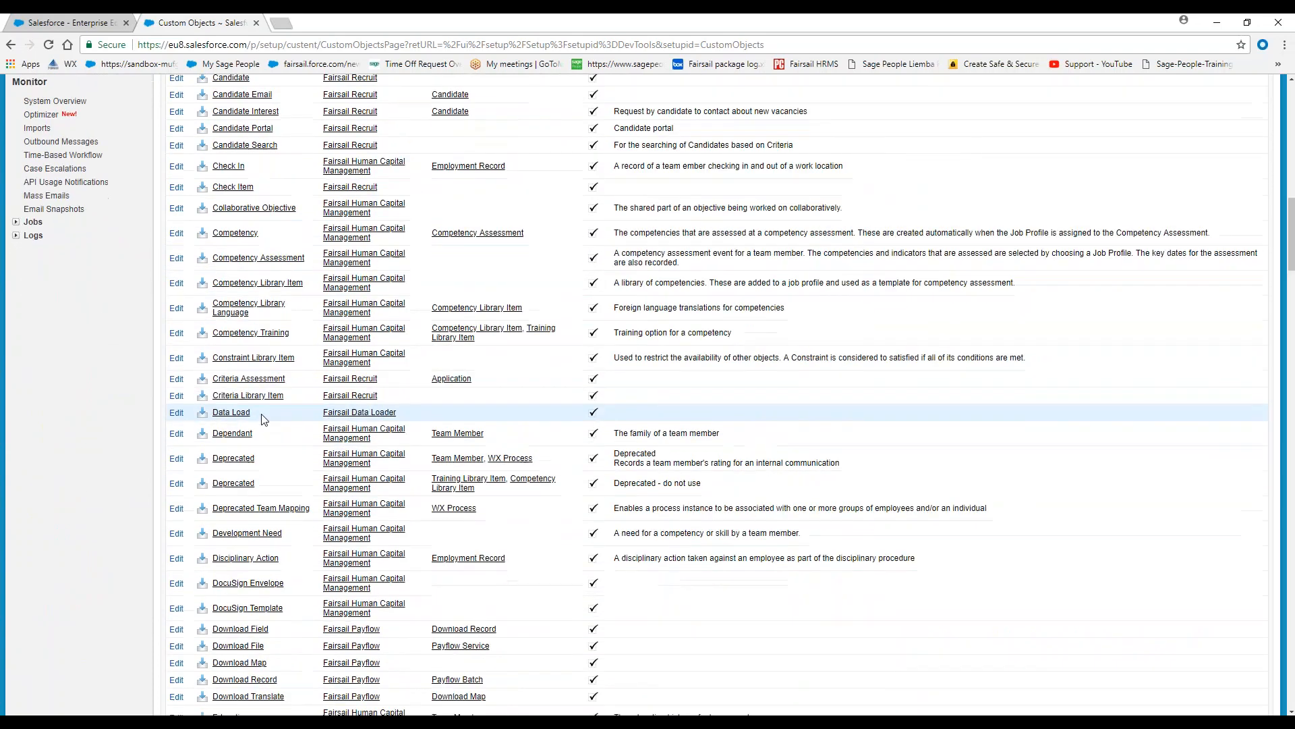
click(232, 433)
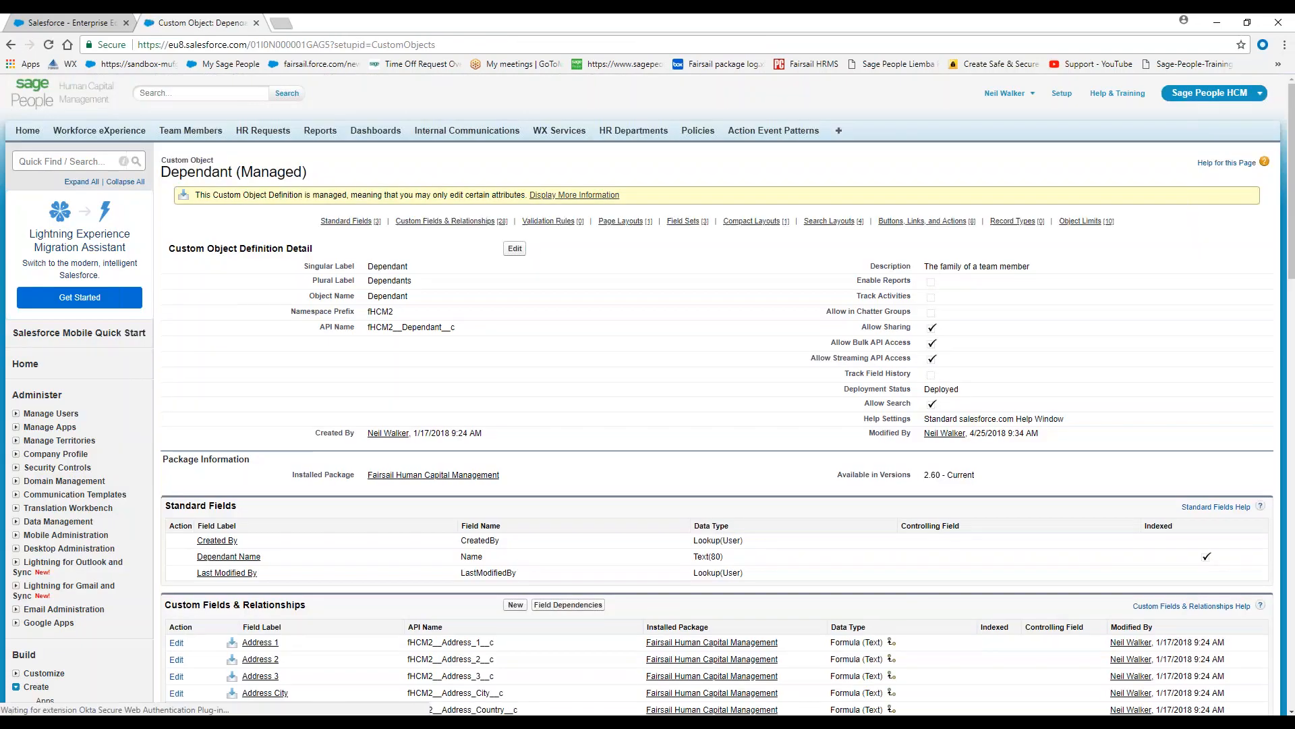
drag(936, 294, 849, 282)
click(981, 295)
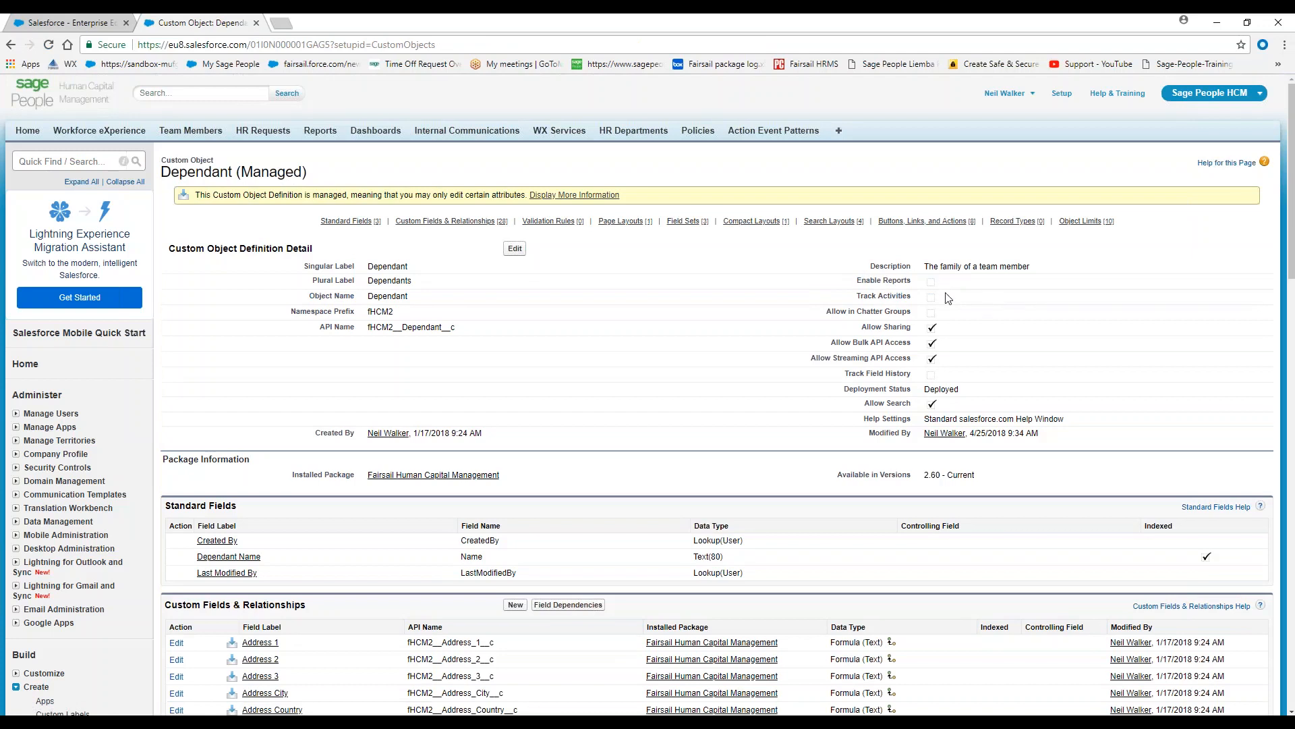
Edit the Dependant object to turn on Allow Reports, and save the definition
click(516, 249)
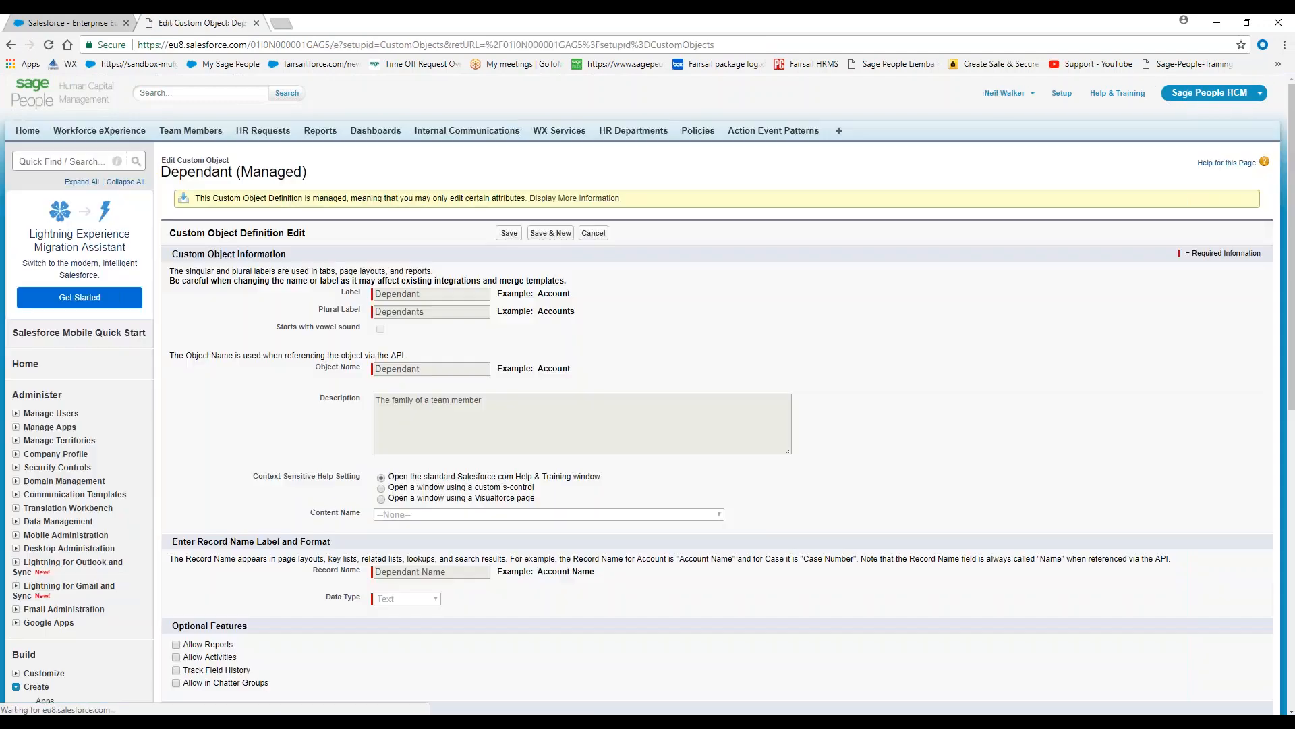
scroll(483, 467, down, 1)
scroll(483, 467, down, 3)
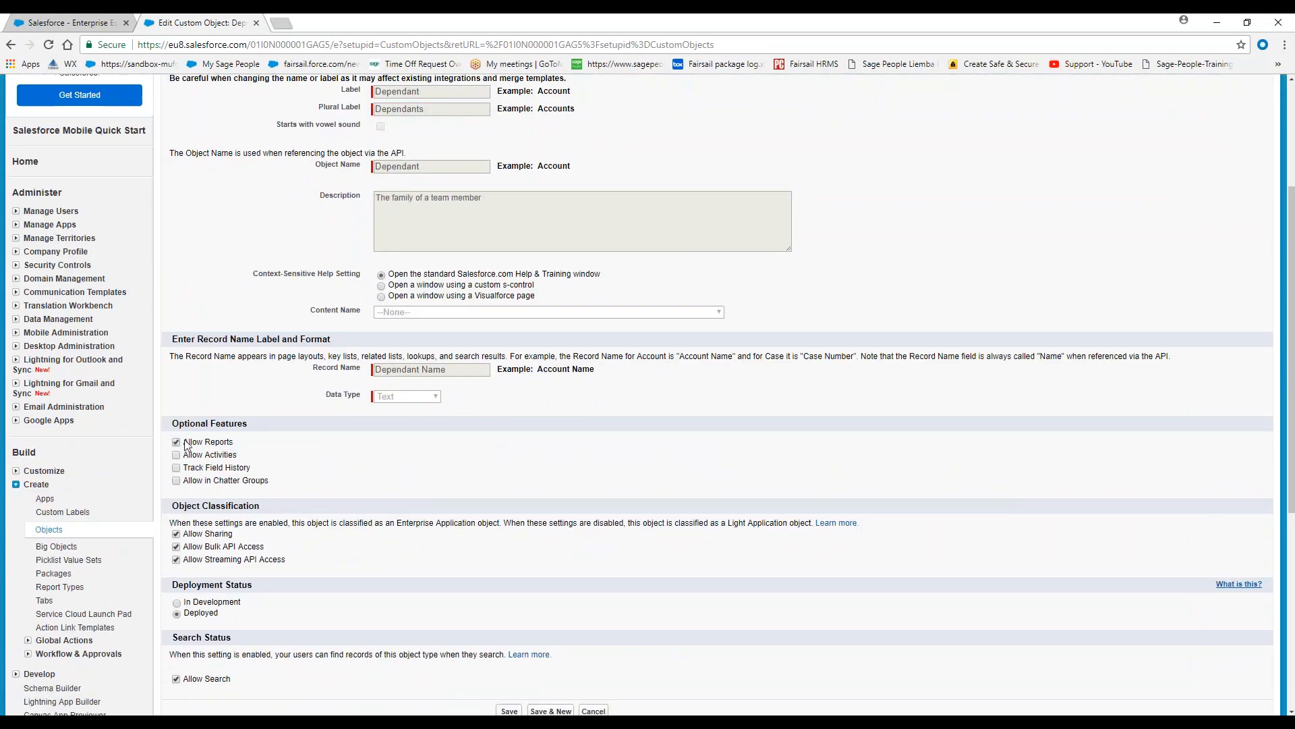
scroll(459, 472, up, 4)
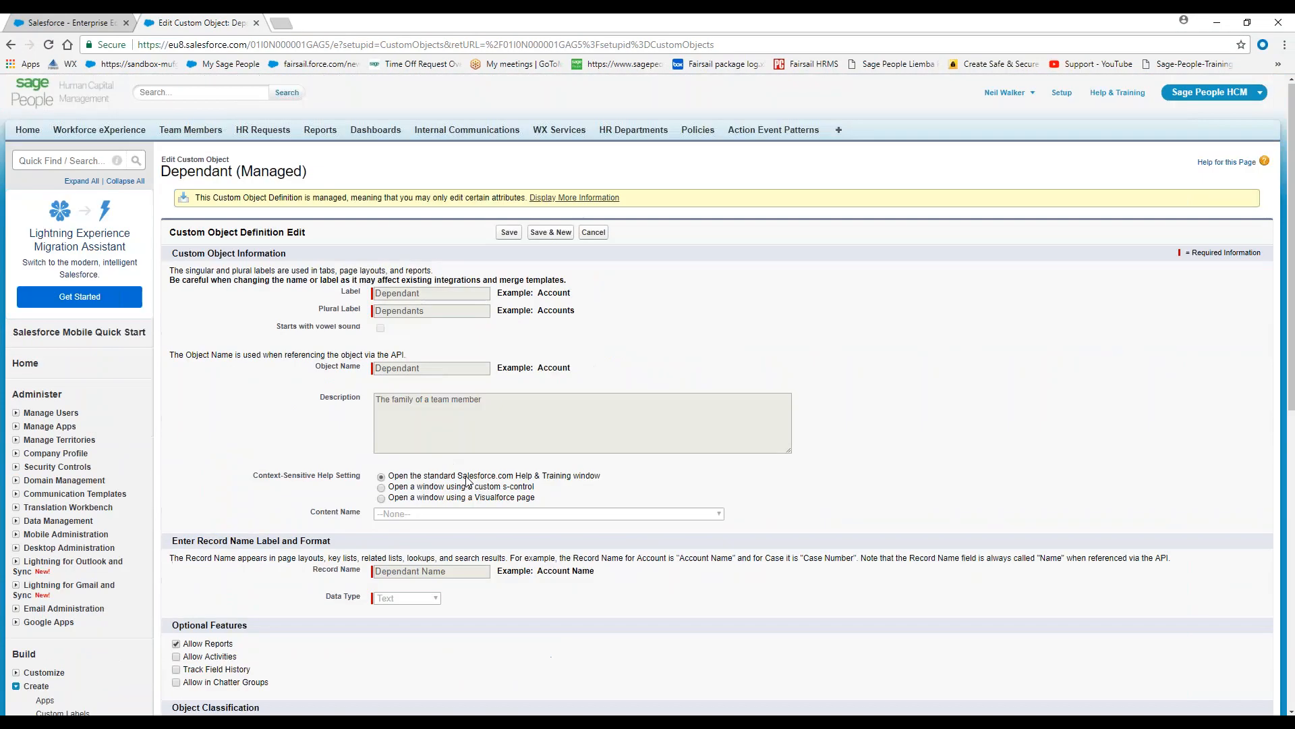
click(514, 230)
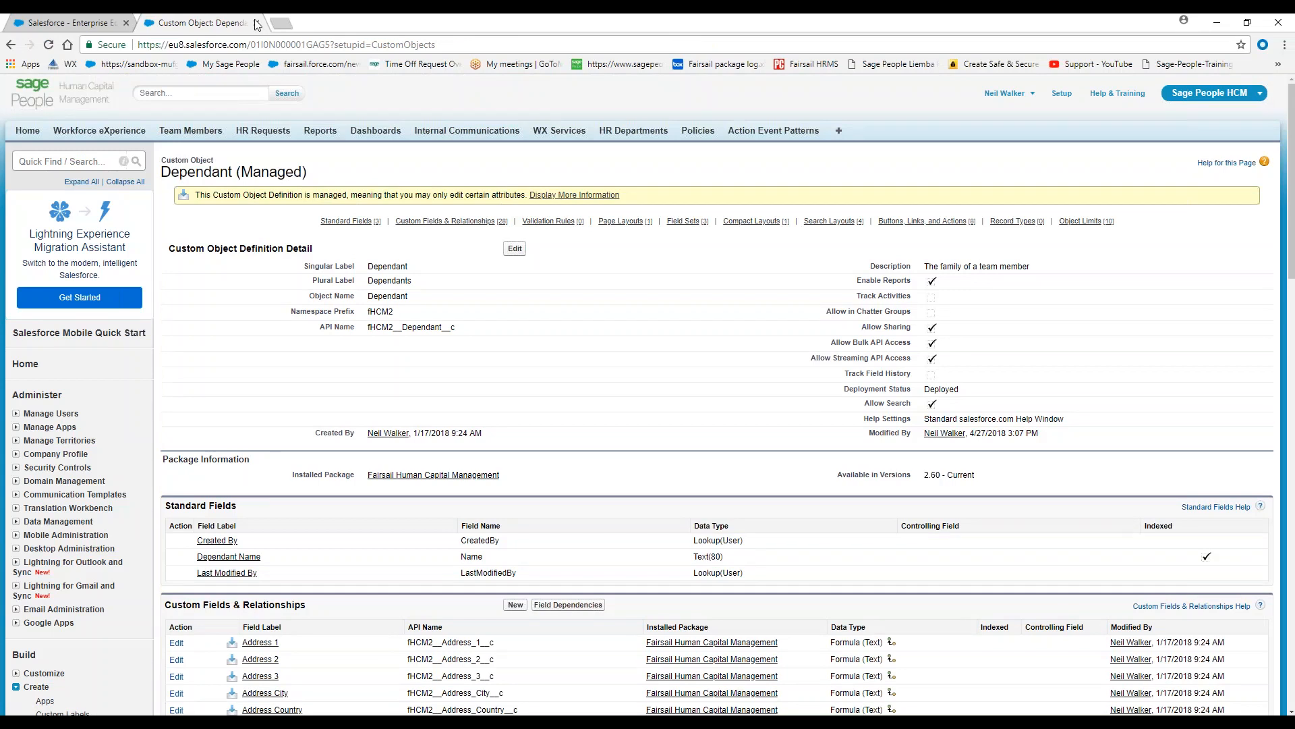
Reopen the joined report for customization and remove the Training block
click(63, 22)
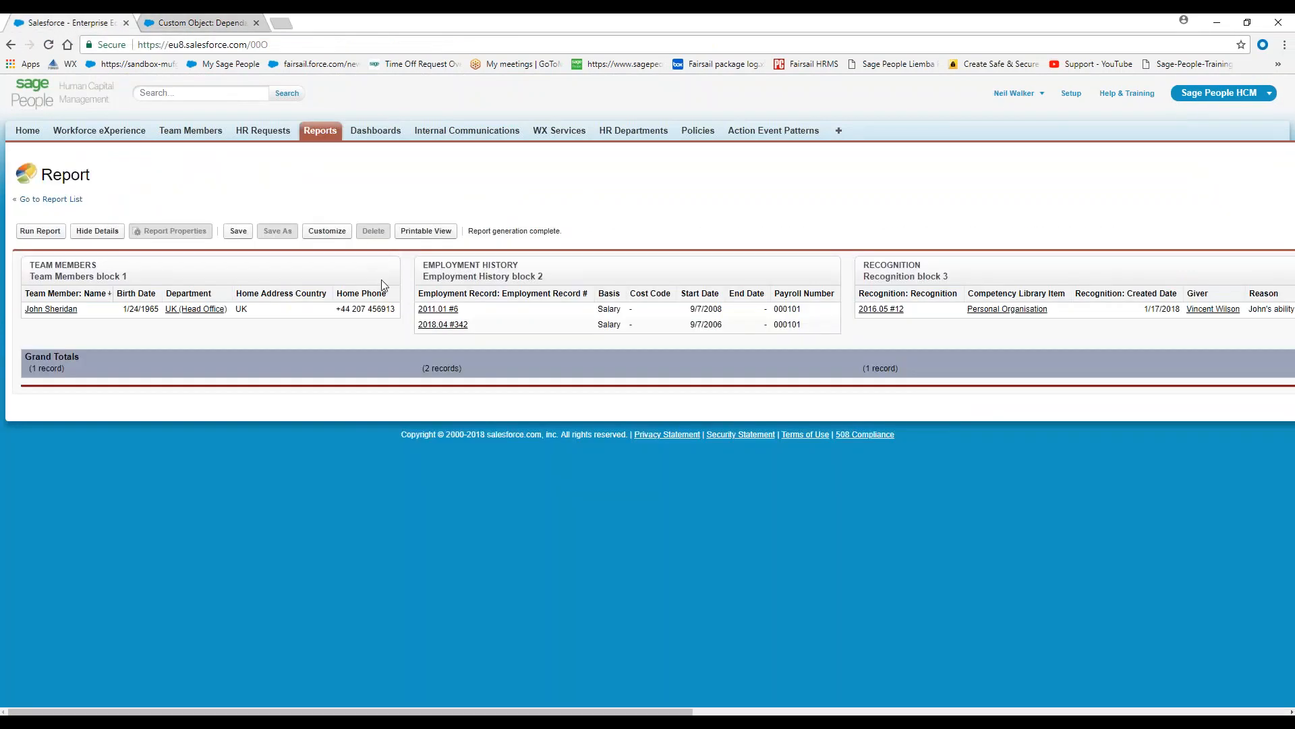
click(325, 236)
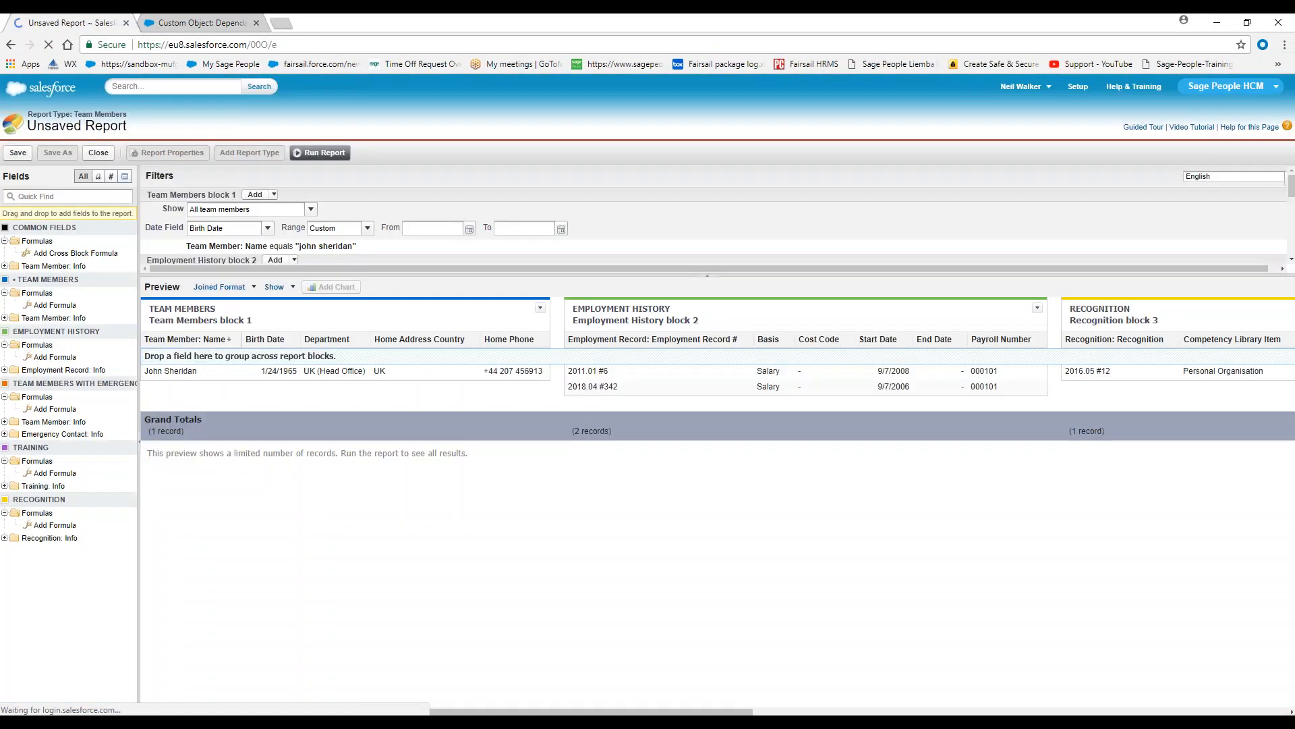
drag(451, 712, 986, 712)
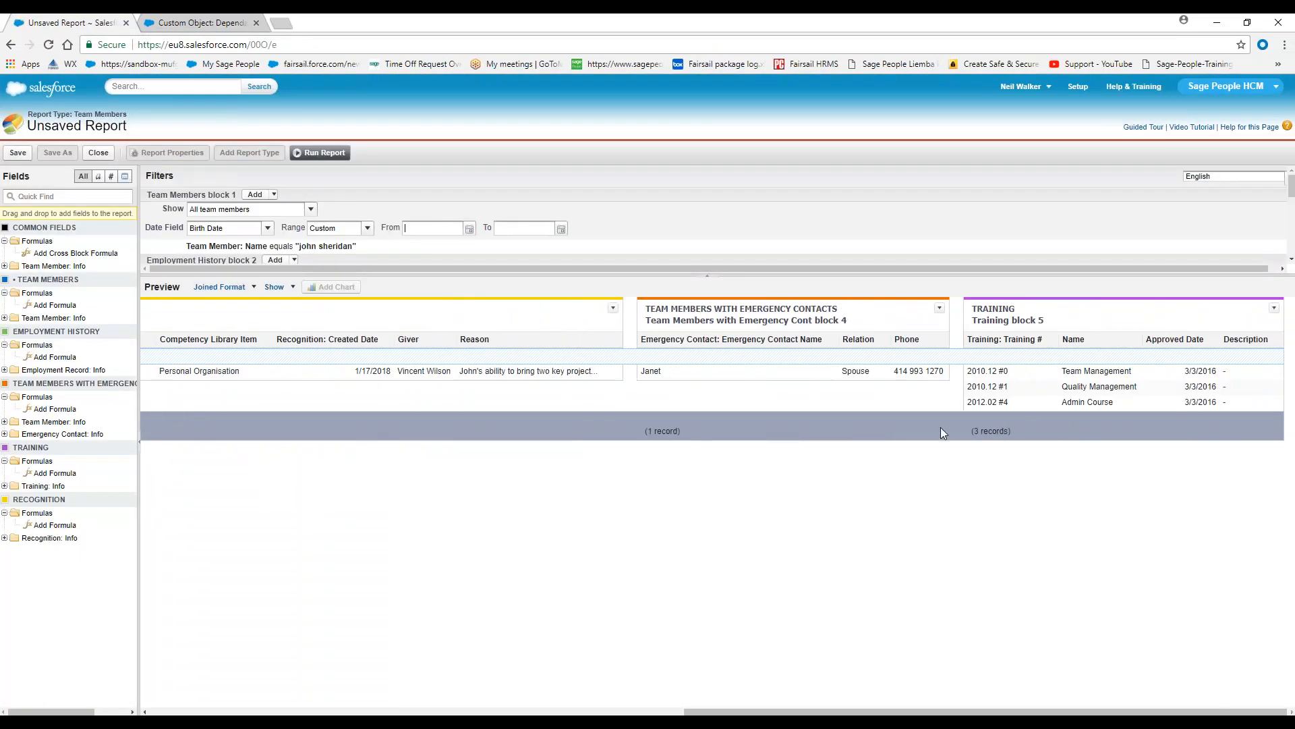
click(1275, 309)
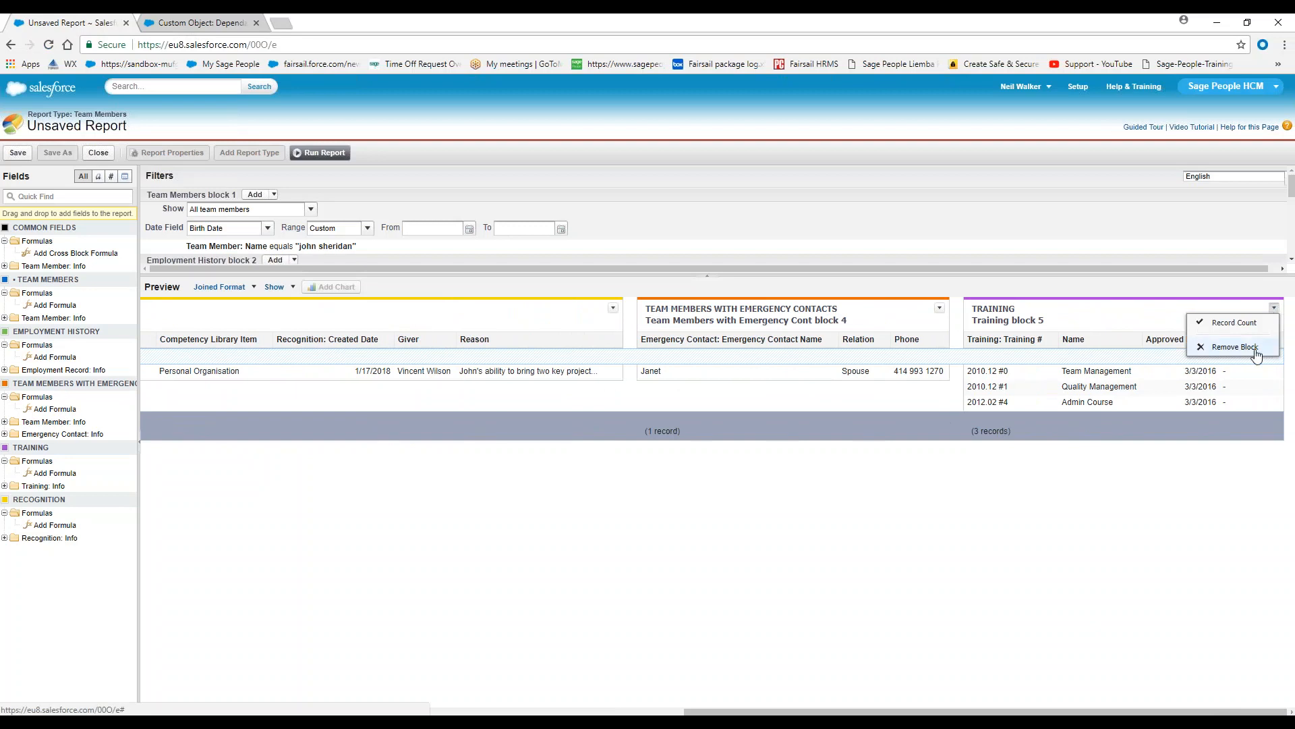
click(1235, 347)
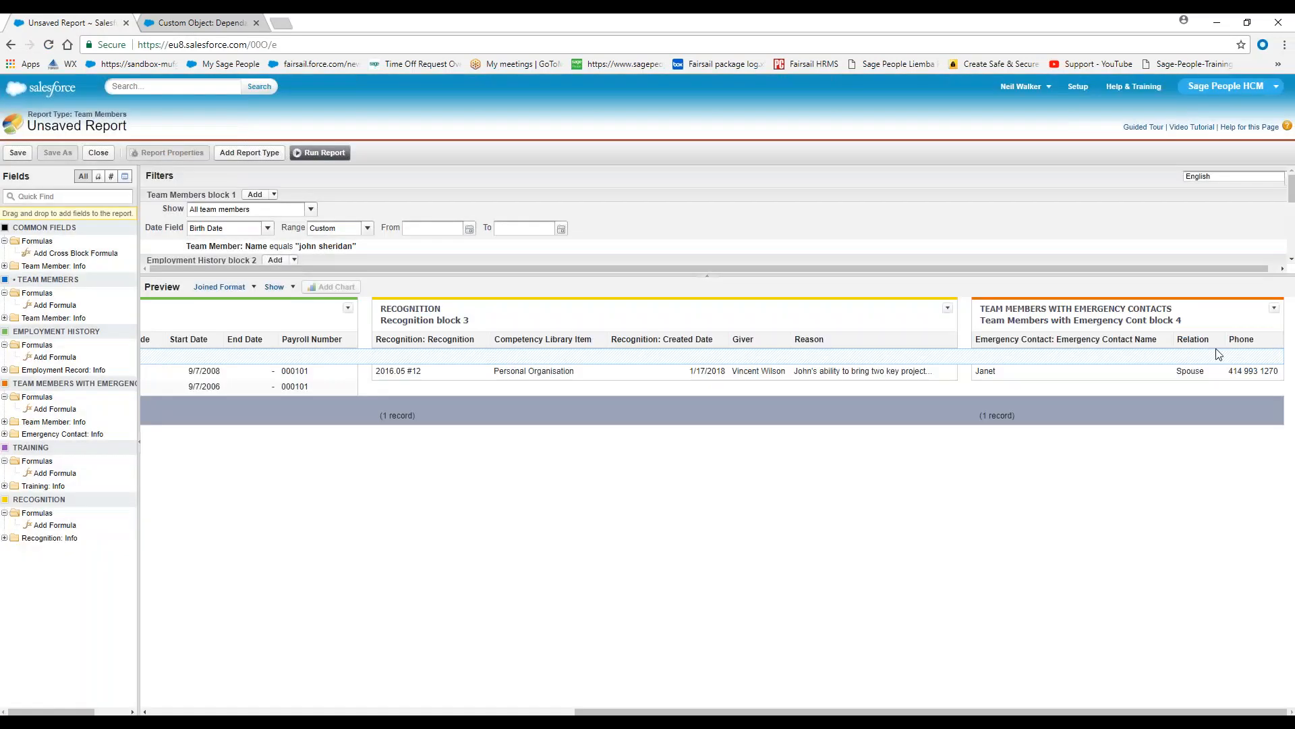
Find the Team Members with Dependants report type and add it to the joined report as an additional report type
click(239, 153)
click(471, 257)
text(depe)
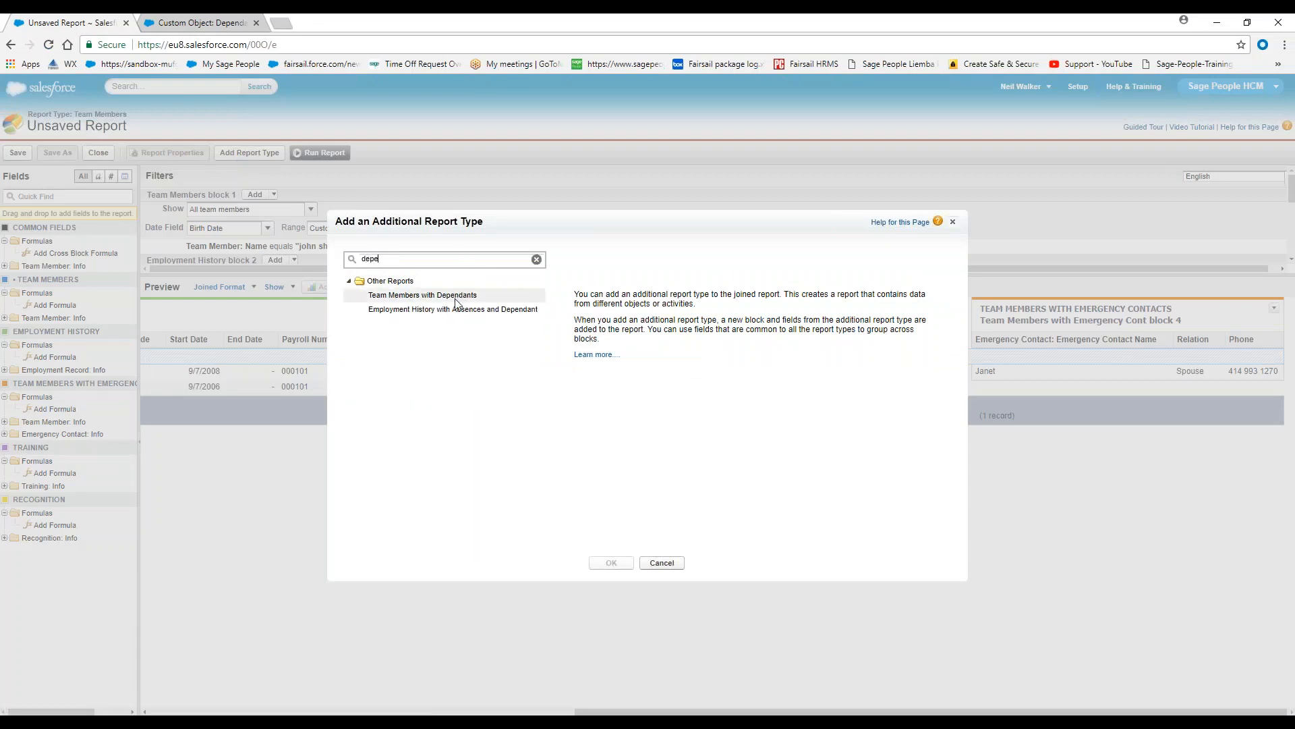
click(416, 299)
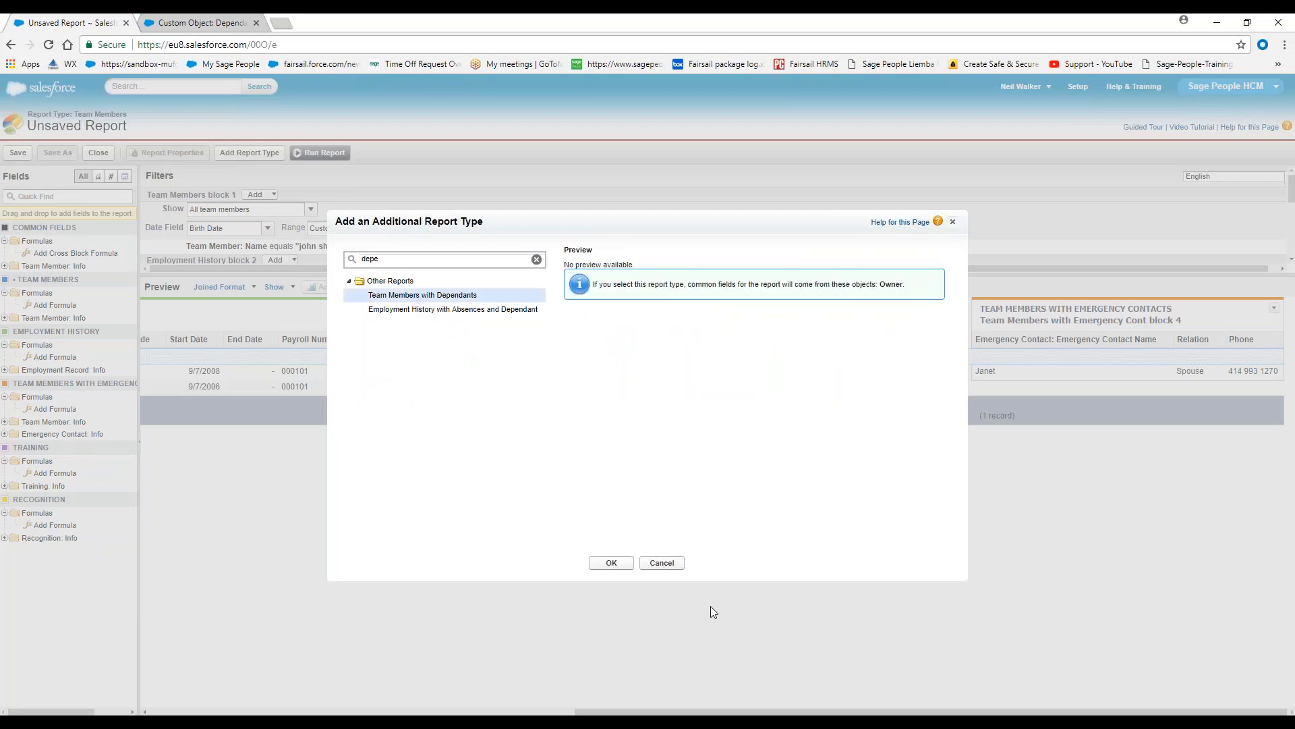
click(611, 564)
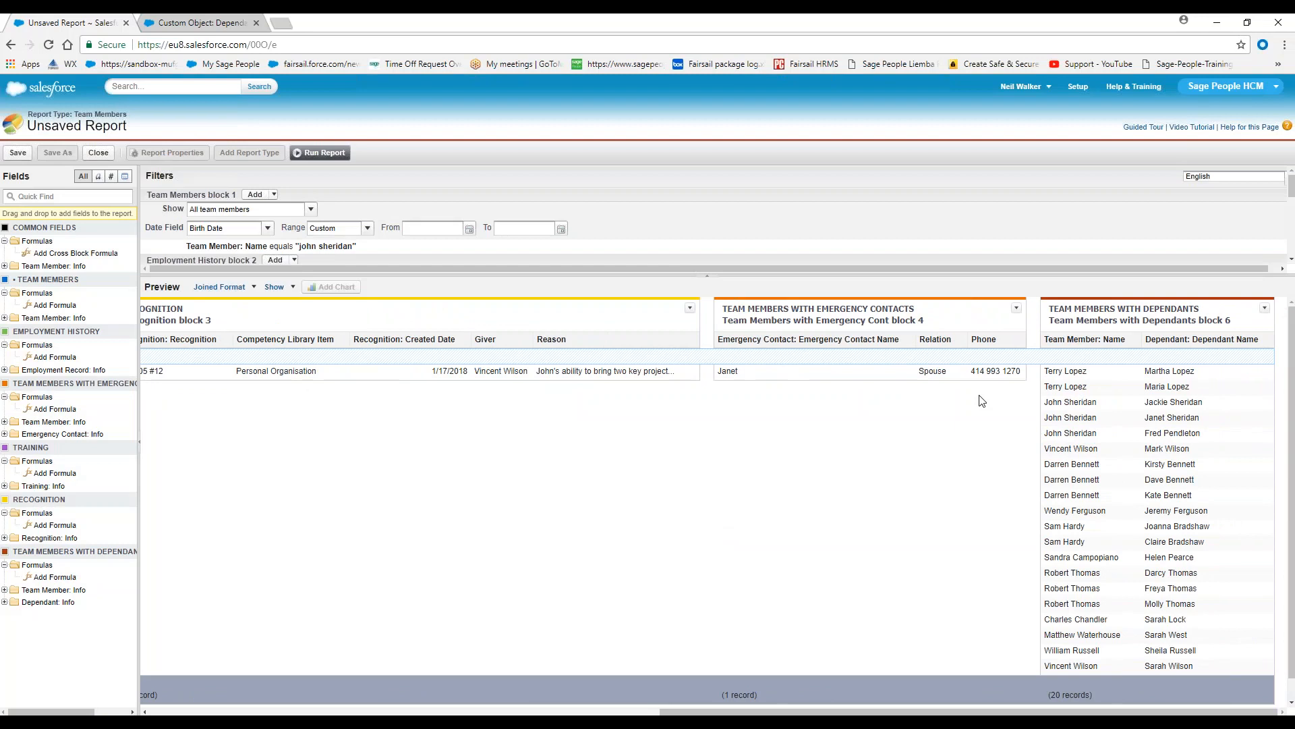
Enlarge the filter area, set the Team Members with Dependants block to show all team members, and check its date field options
scroll(982, 400, down, 1)
click(530, 269)
drag(529, 273, 555, 619)
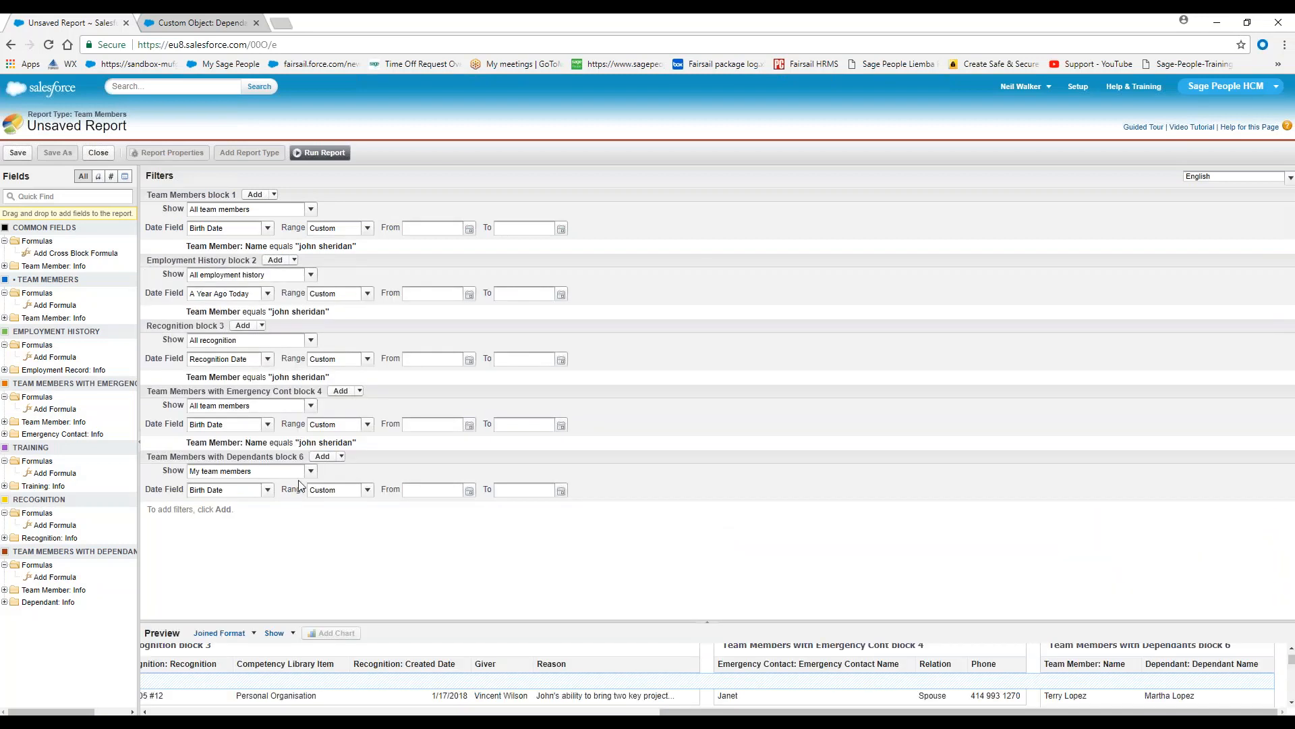
click(311, 471)
click(228, 497)
click(228, 496)
scroll(260, 635, down, 3)
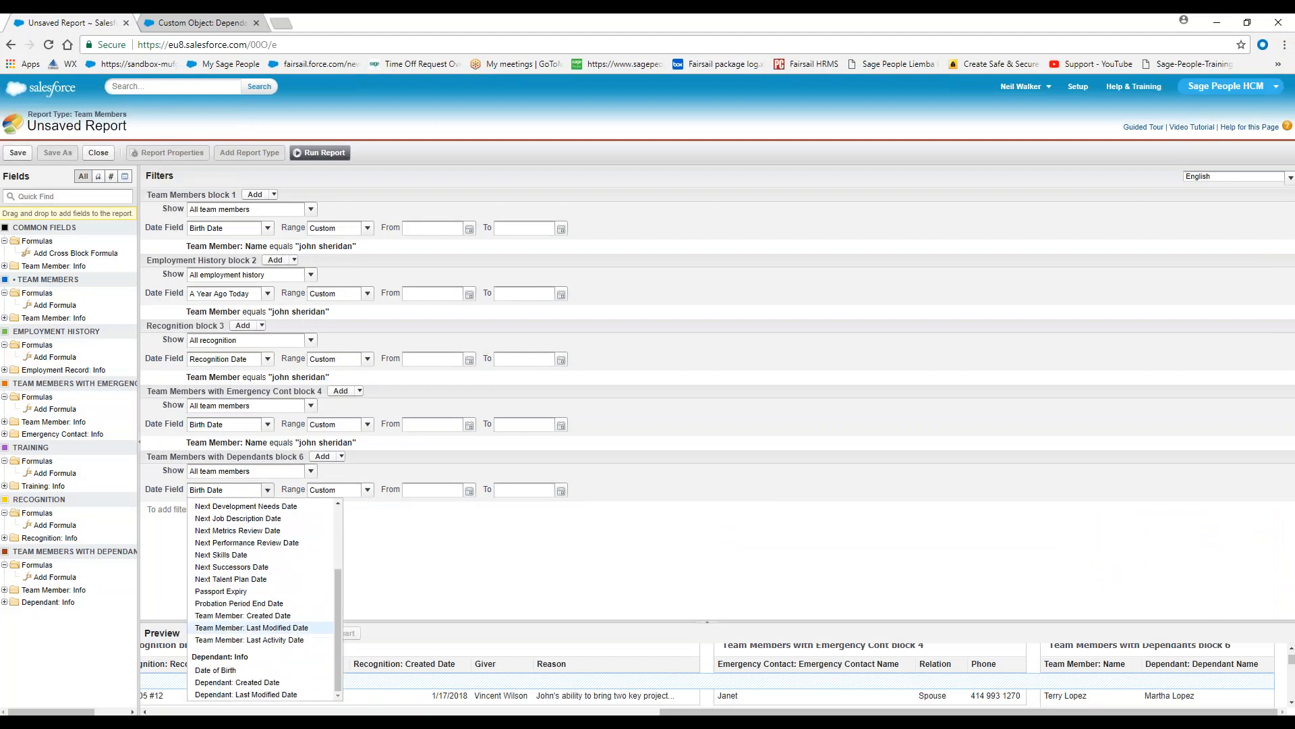
scroll(262, 607, down, 1)
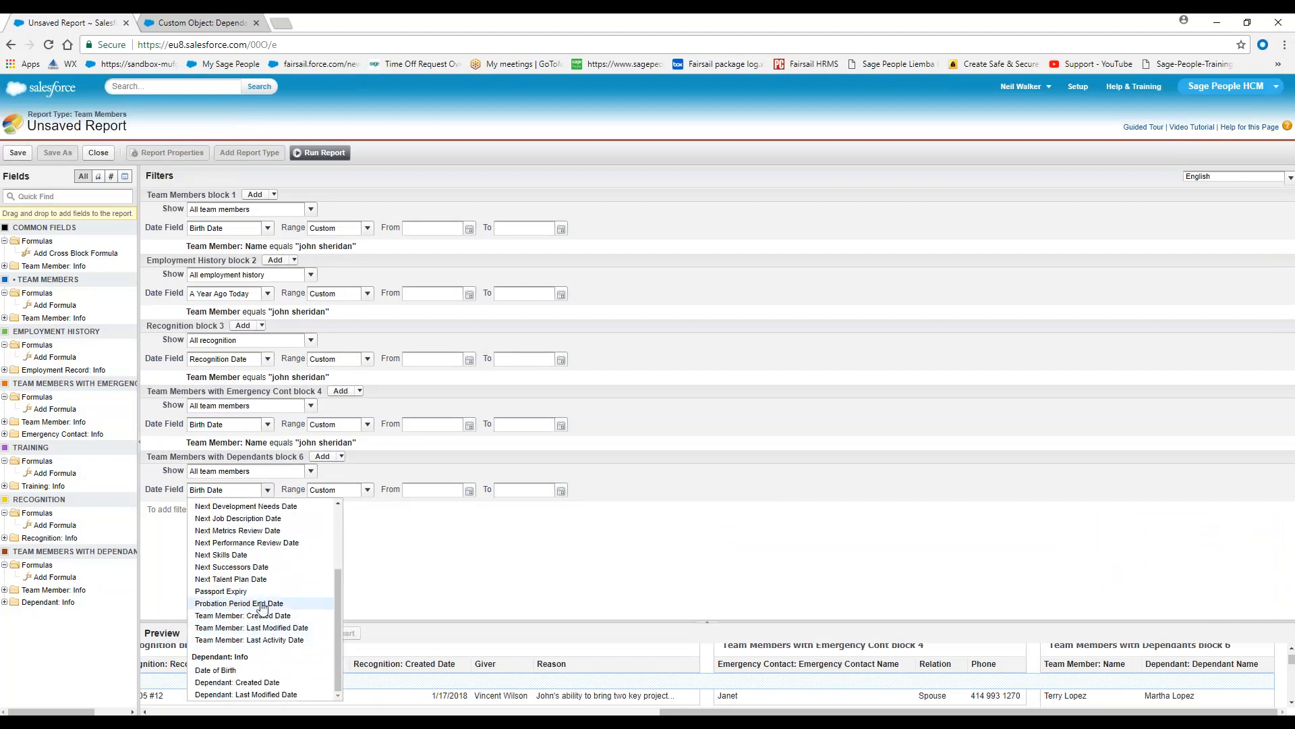
click(267, 490)
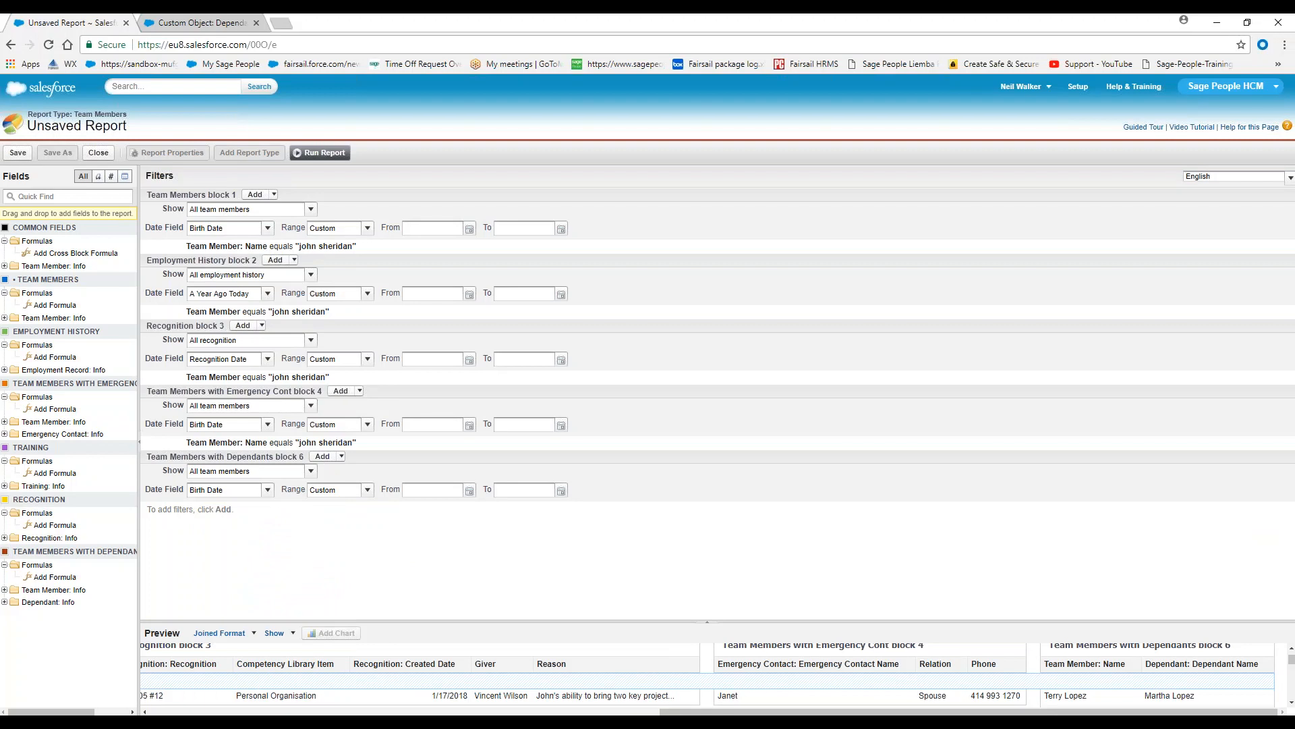
Add a filter to the Team Members with Dependants block where Team Member: Name equals the employee's full name
click(330, 457)
click(360, 484)
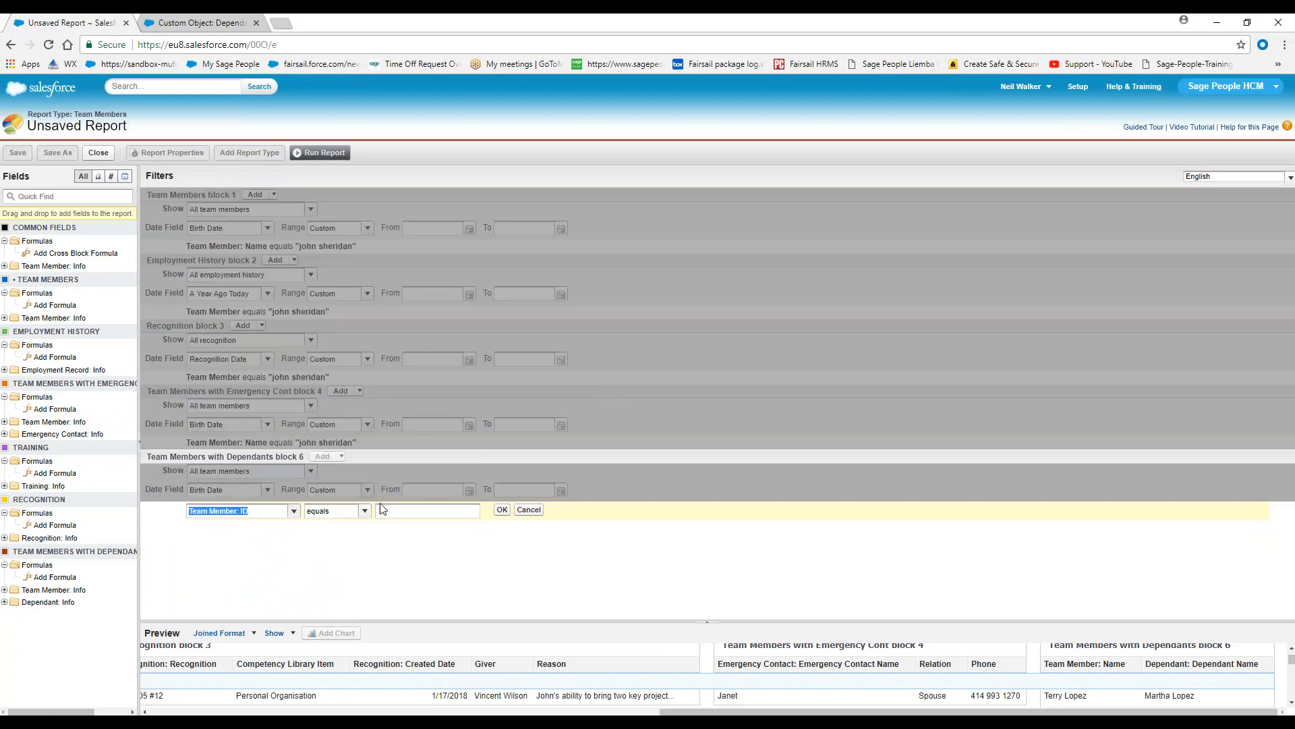
text(team)
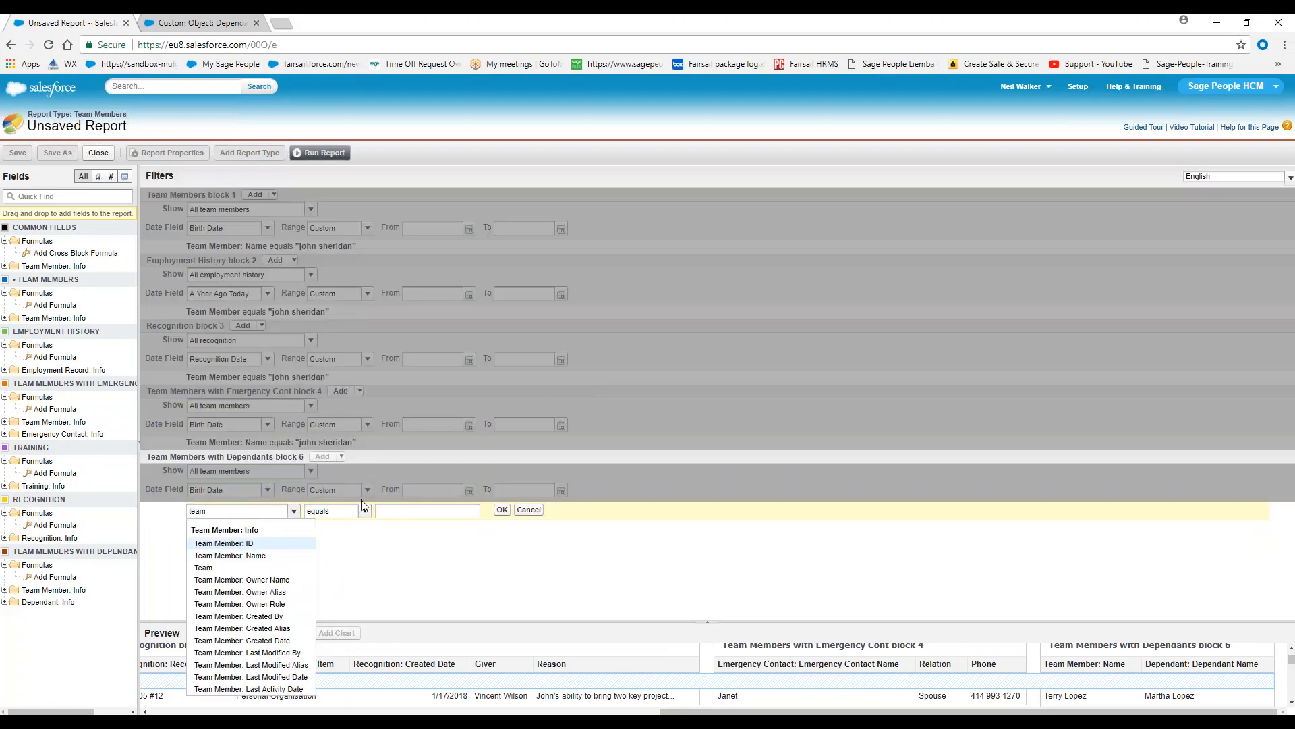
click(229, 555)
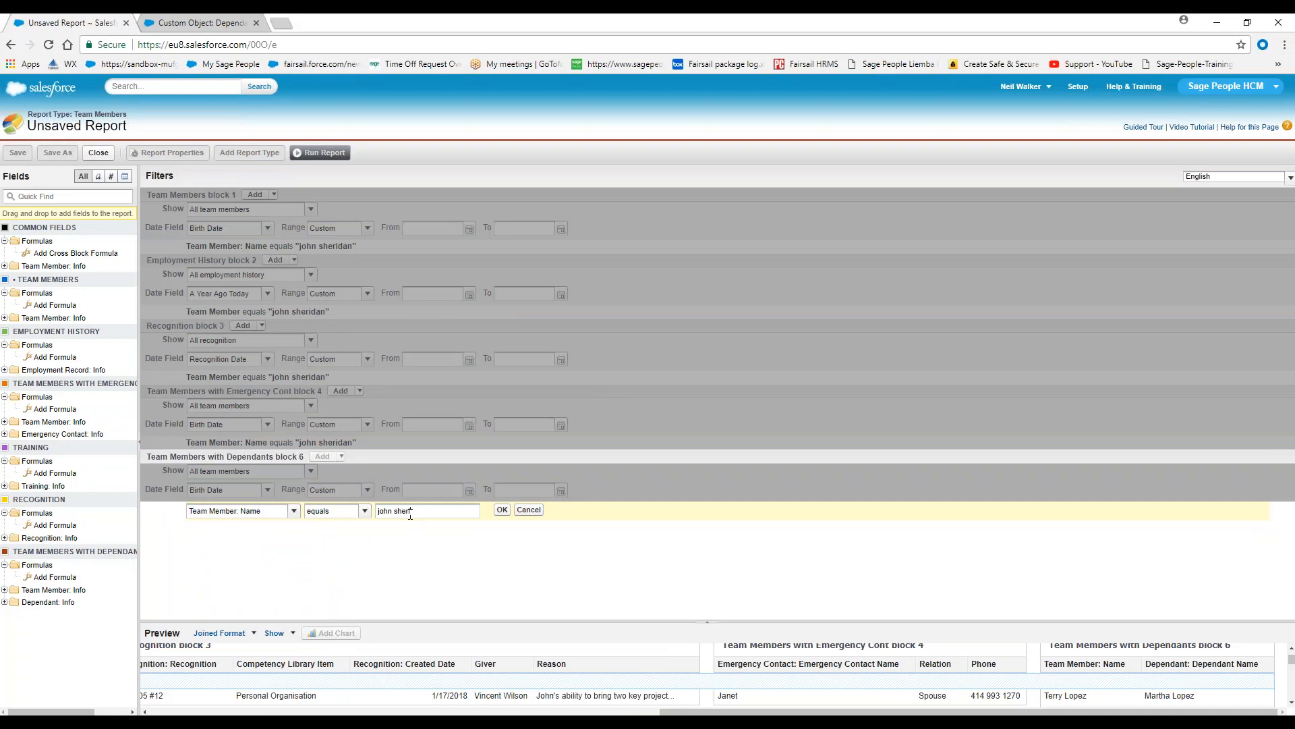
click(502, 510)
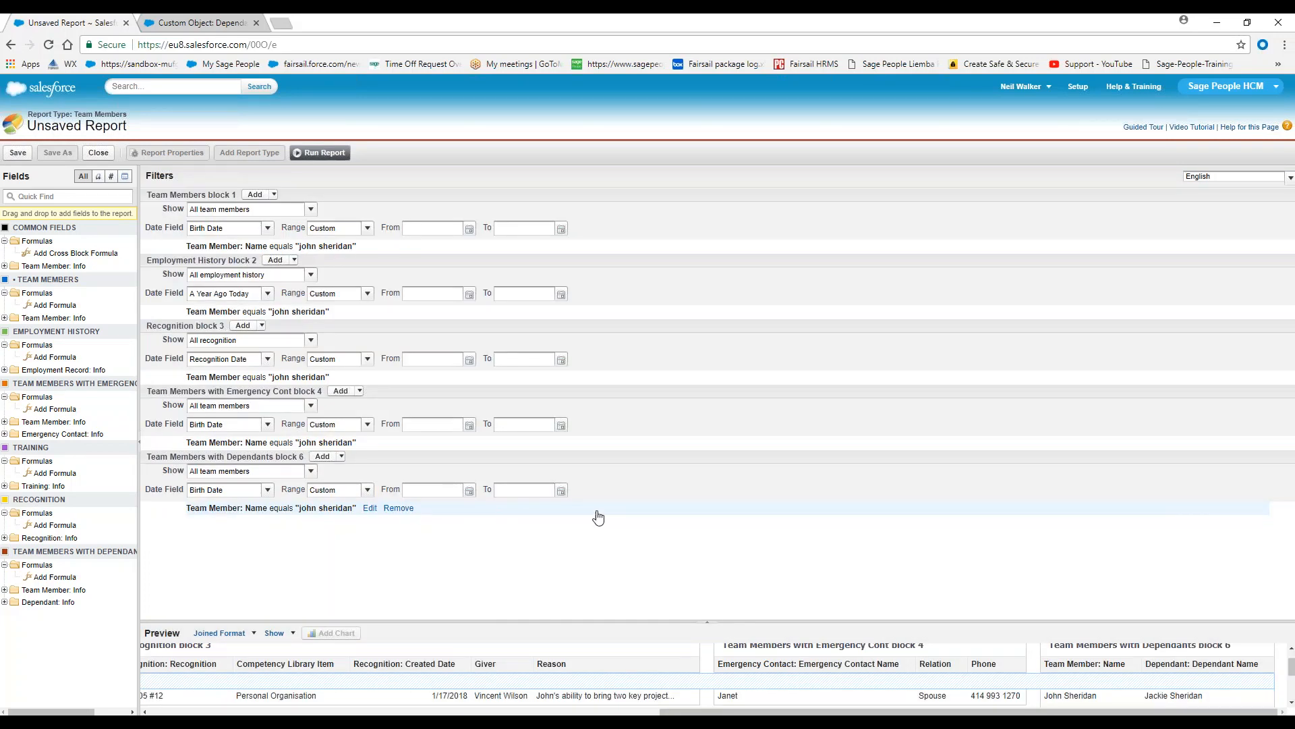
click(981, 620)
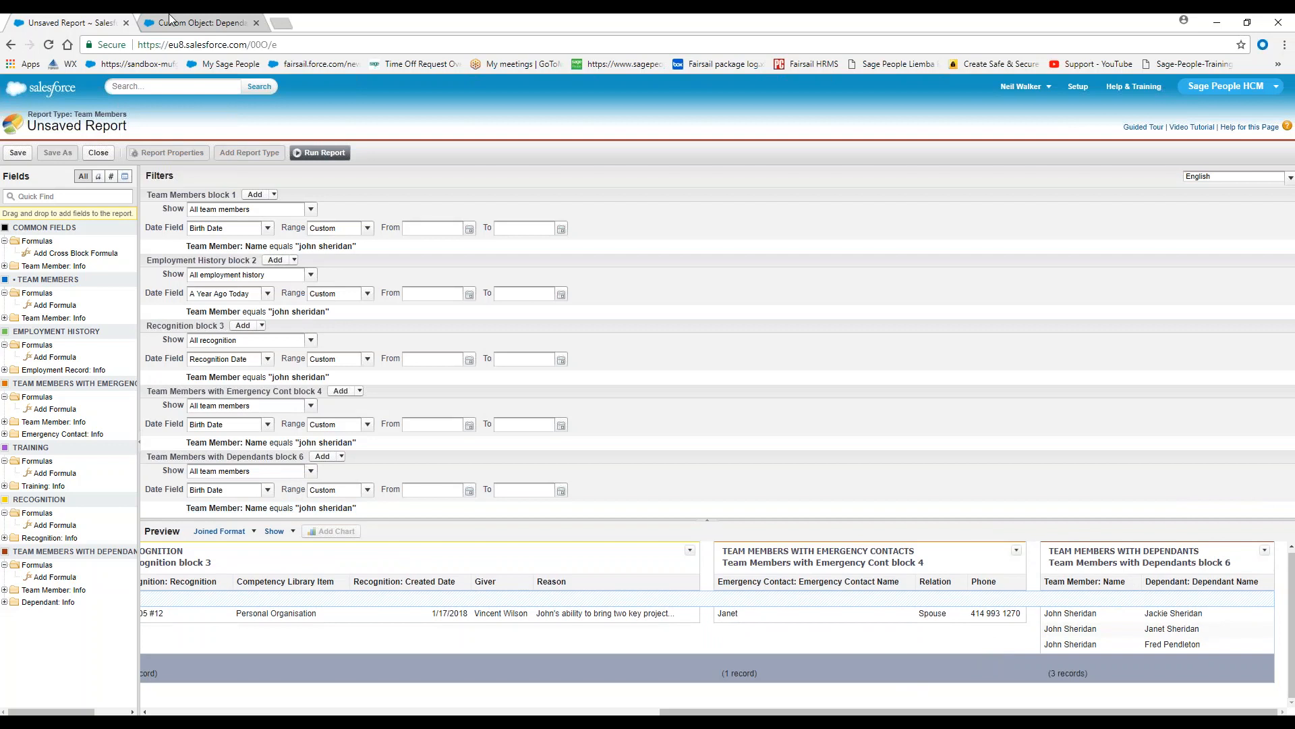
Run the report and save it as TM,Emp,Rec,Depend in My Personal Custom Reports
click(321, 153)
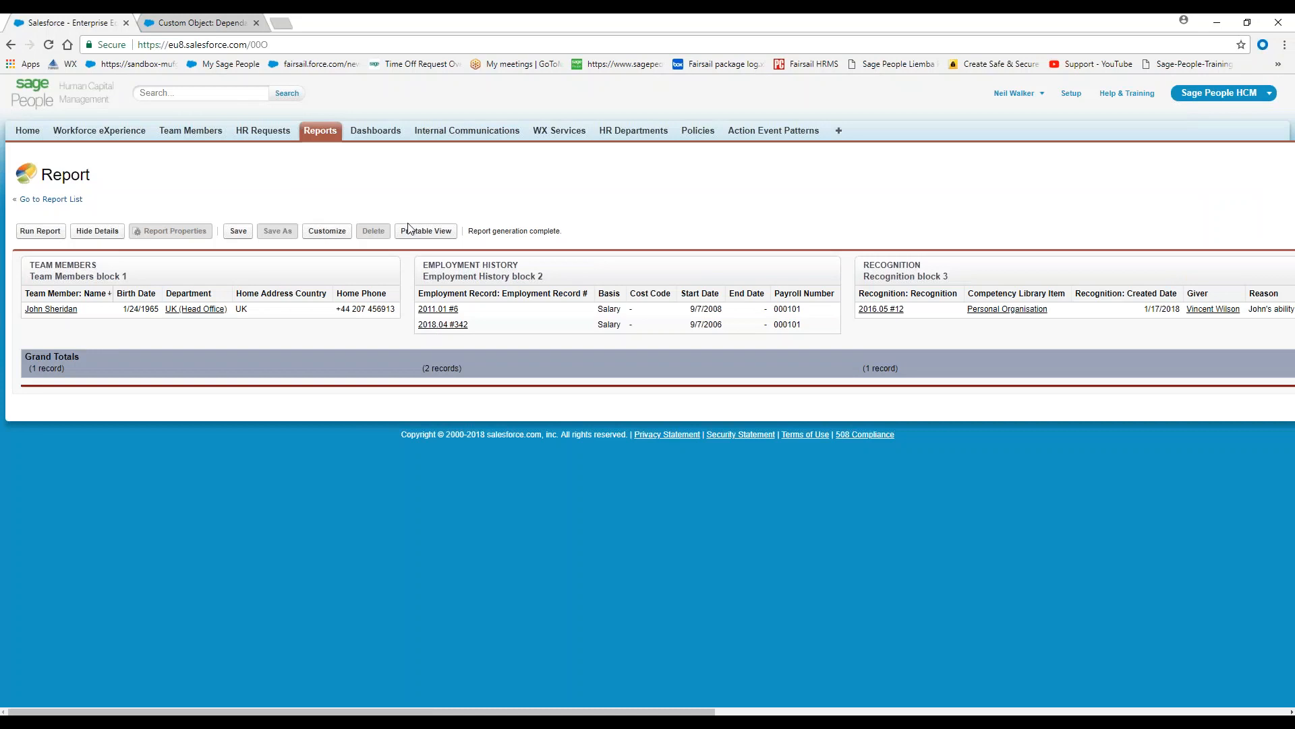
click(239, 231)
text(TM,Emp,Rec)
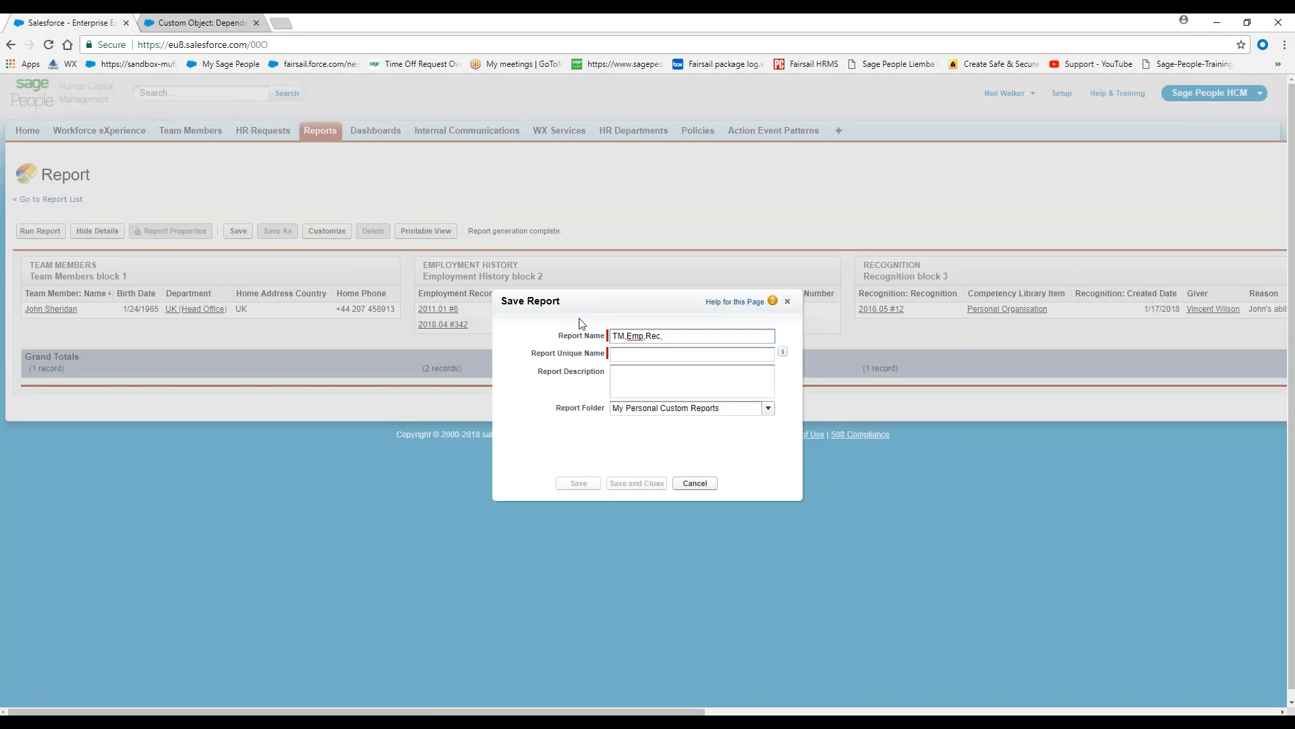
text(,Depend)
key(Tab)
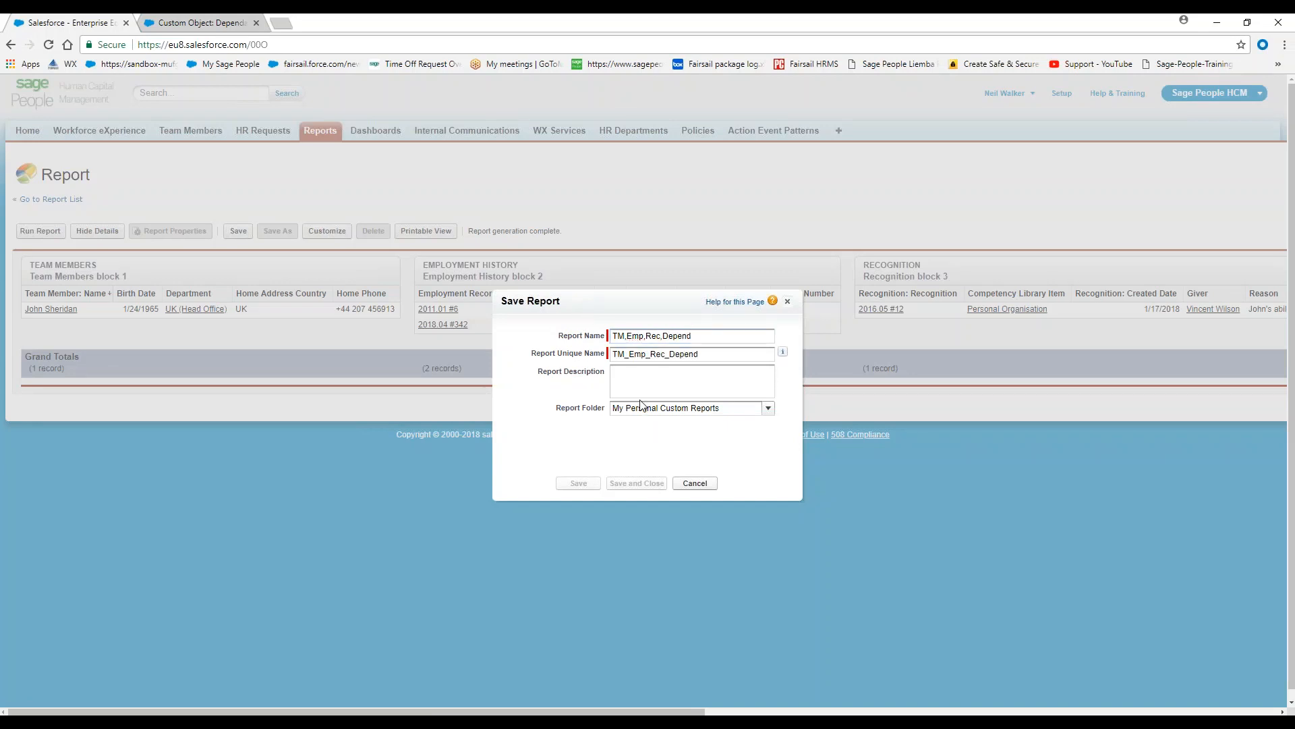
click(577, 483)
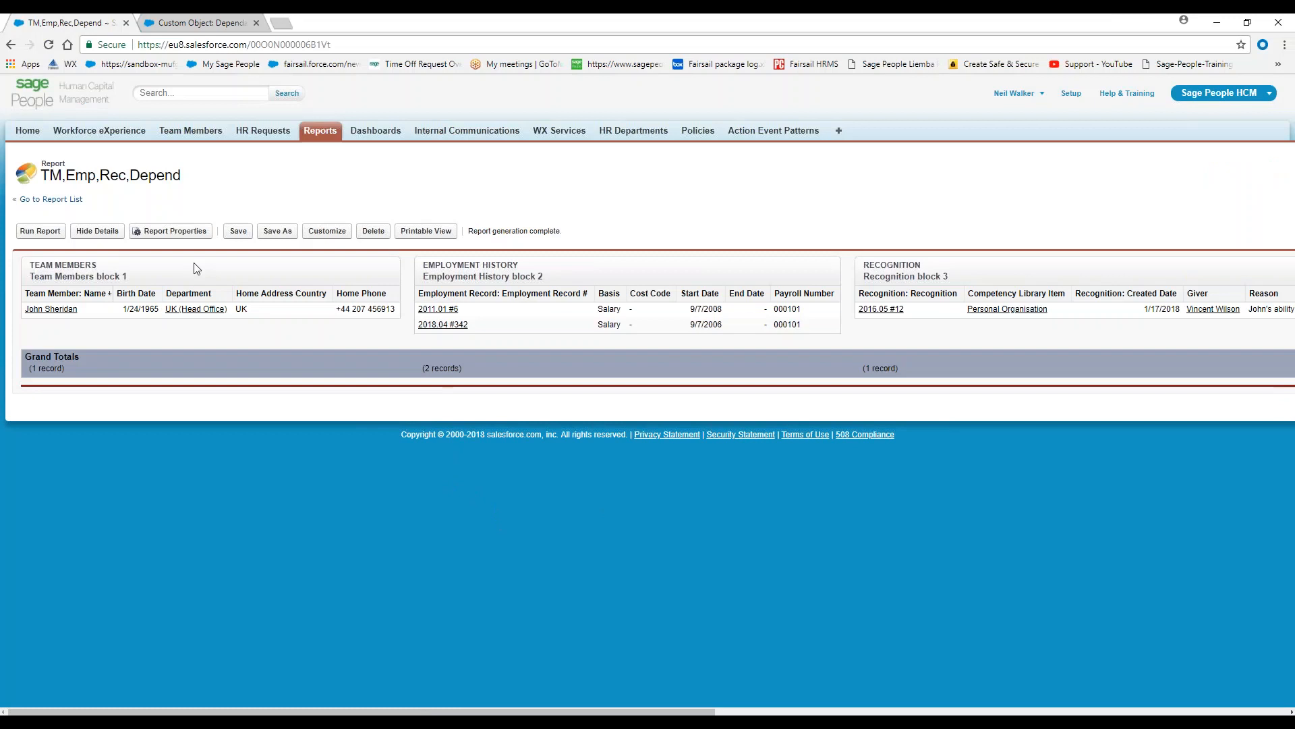
Reopen the saved report for customization, review its block filters, and run it again
click(325, 233)
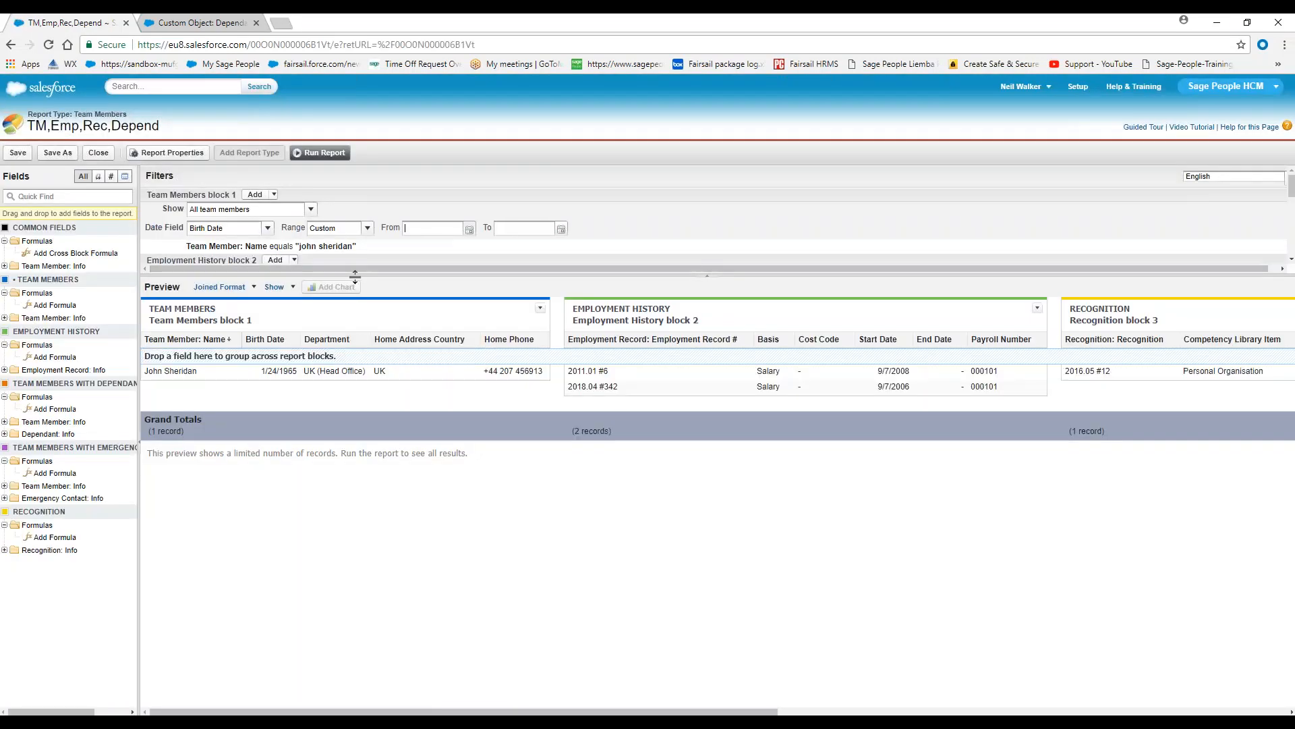
drag(352, 347, 410, 426)
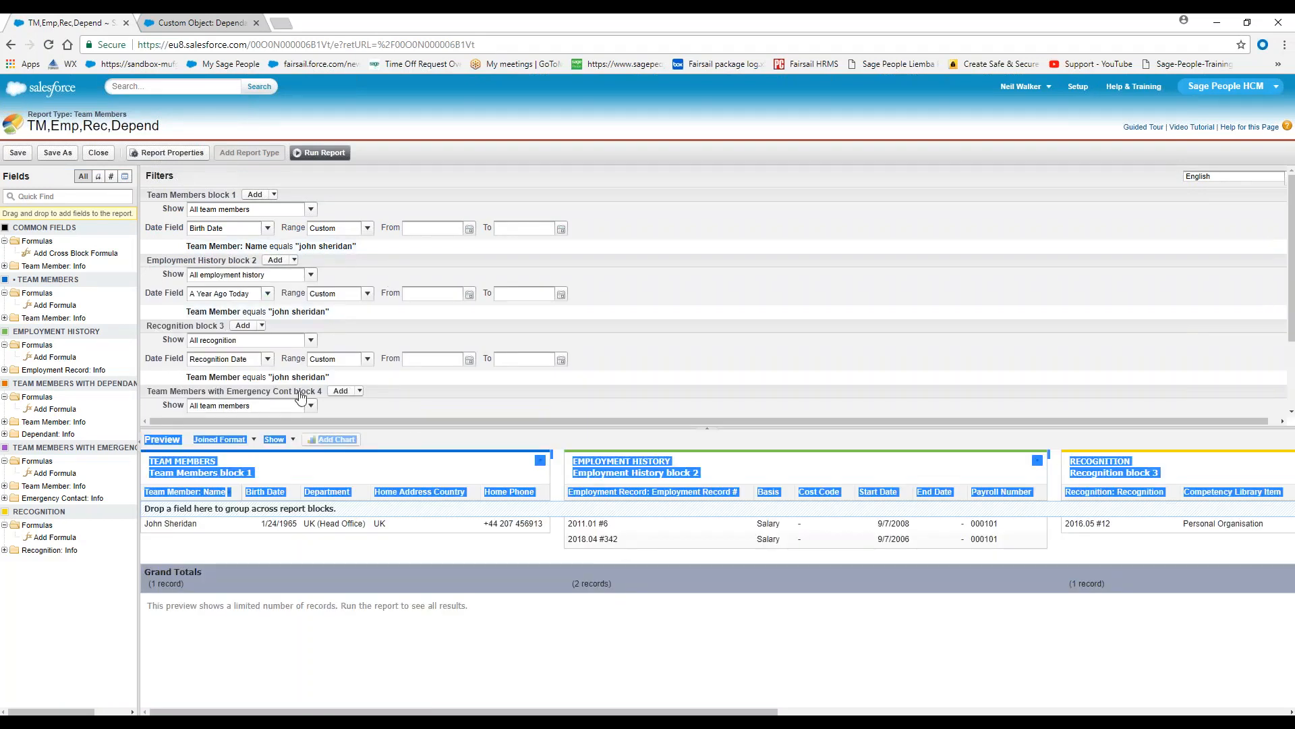
click(320, 153)
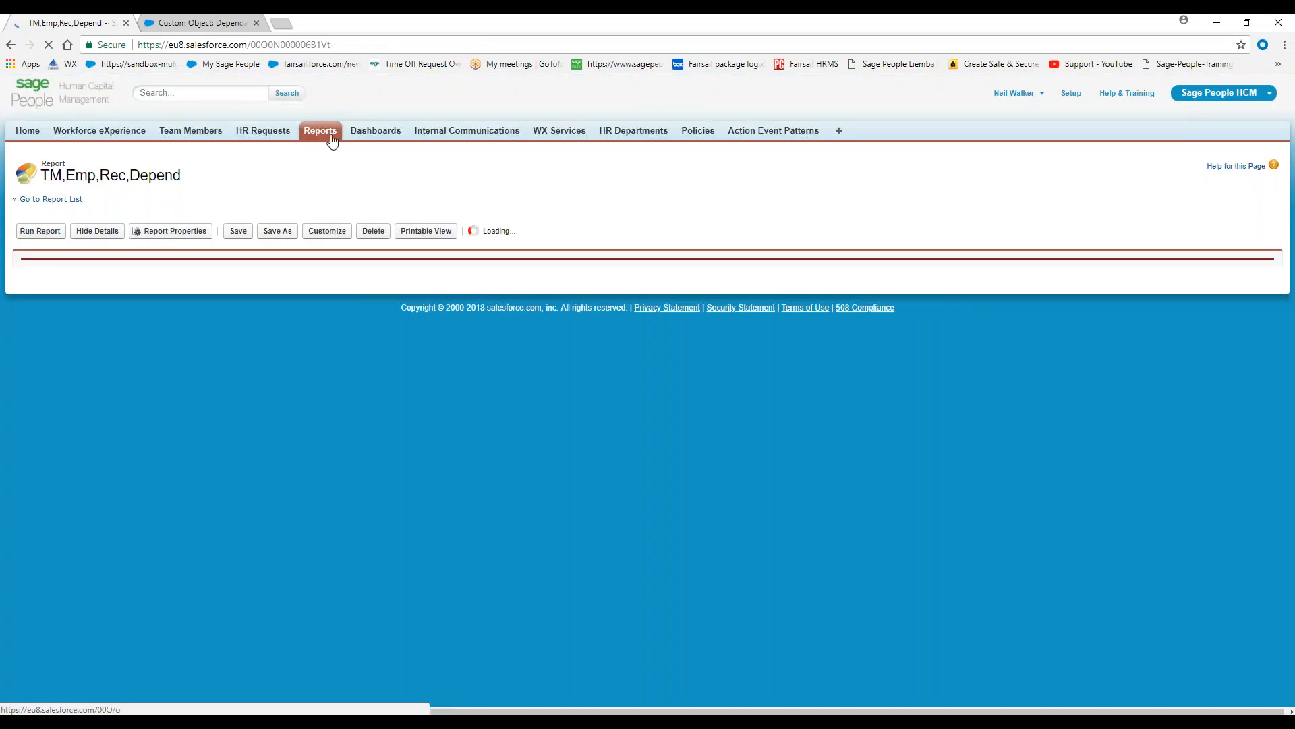
Open the TM,Salary,Absence,Dev,Benefits report from the report list and view its blocks through to Development Needs
click(330, 137)
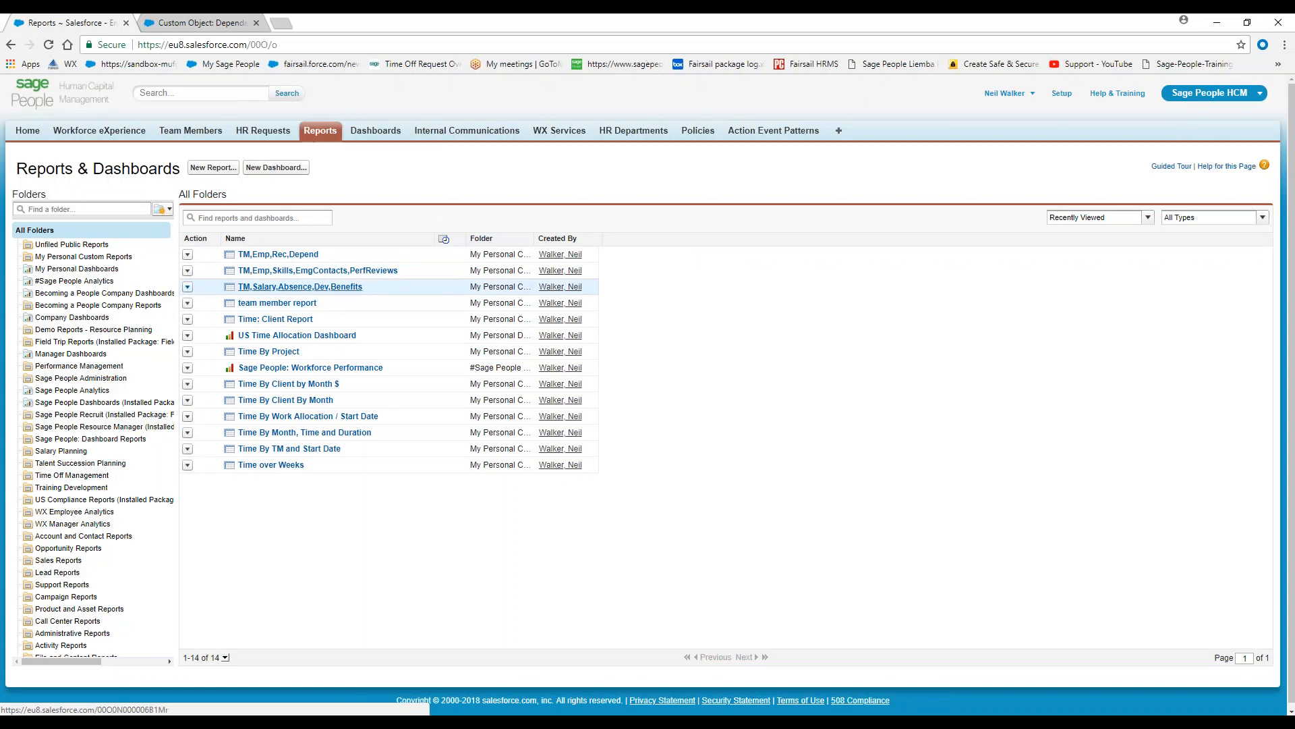
click(310, 287)
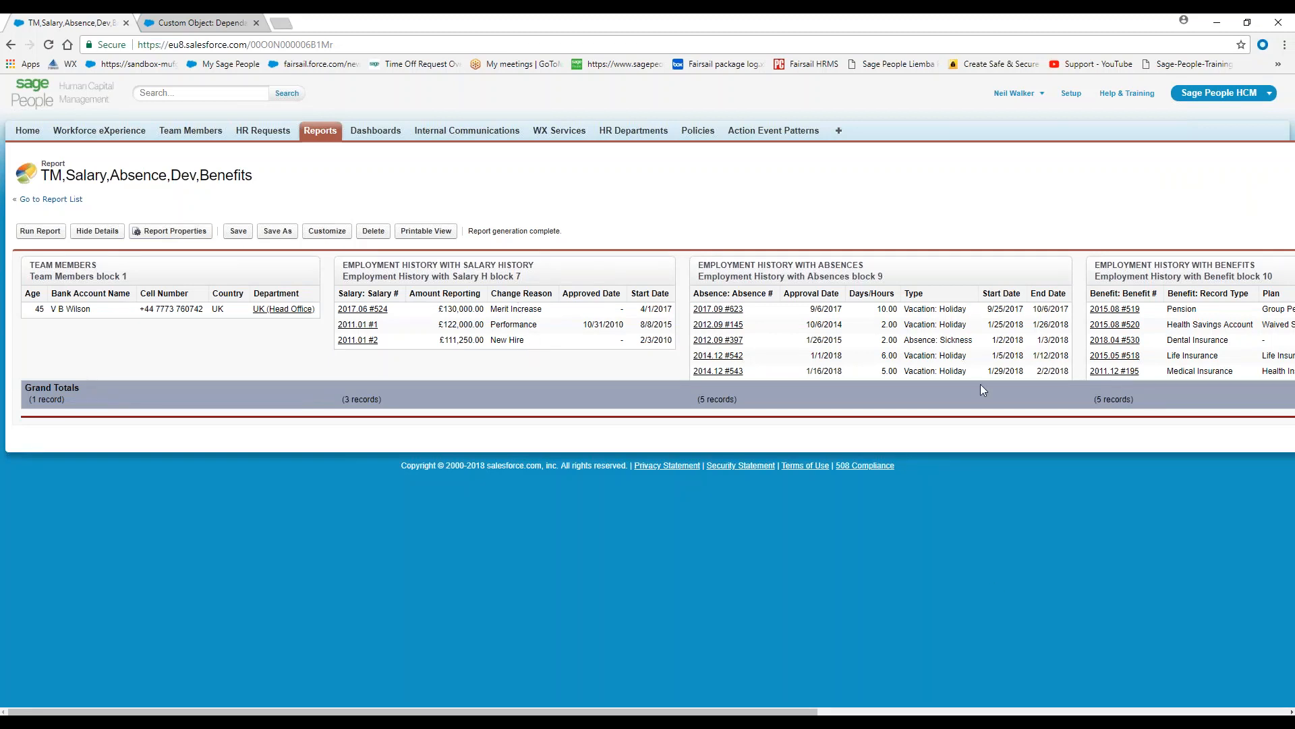
click(1054, 712)
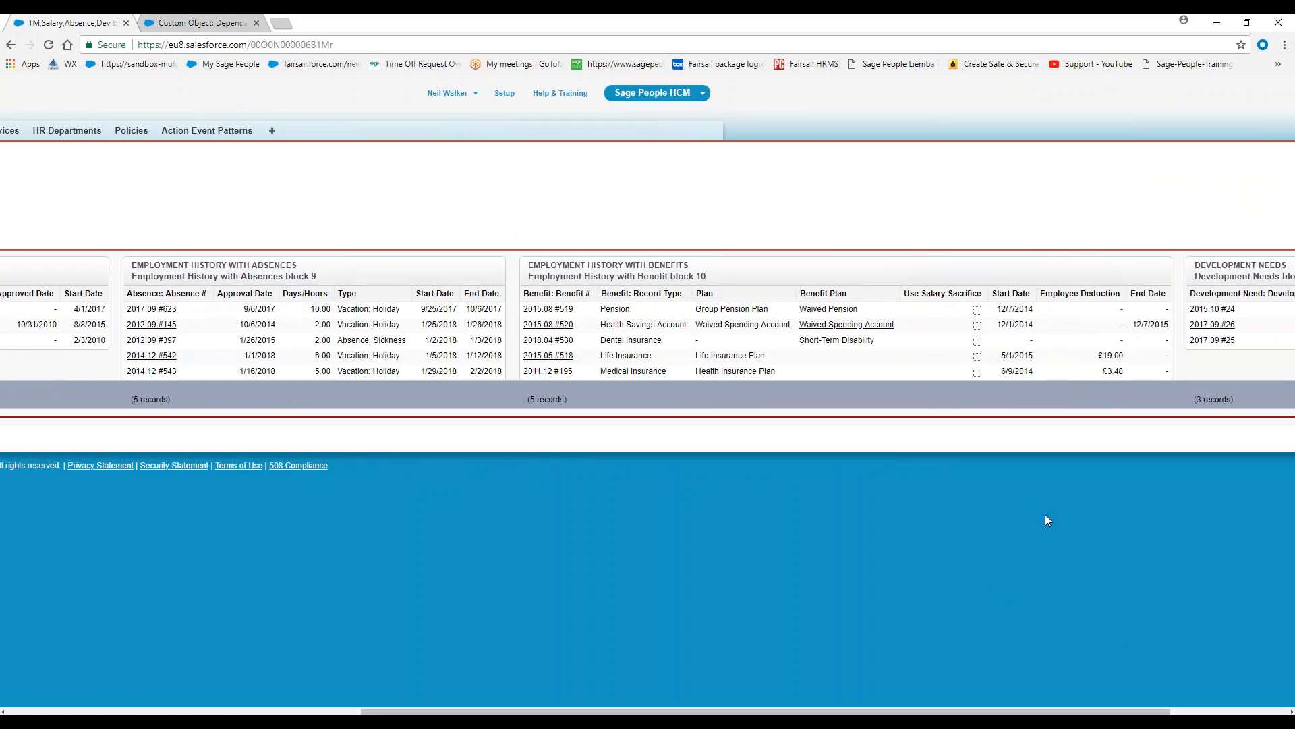
scroll(1046, 590, right, 3)
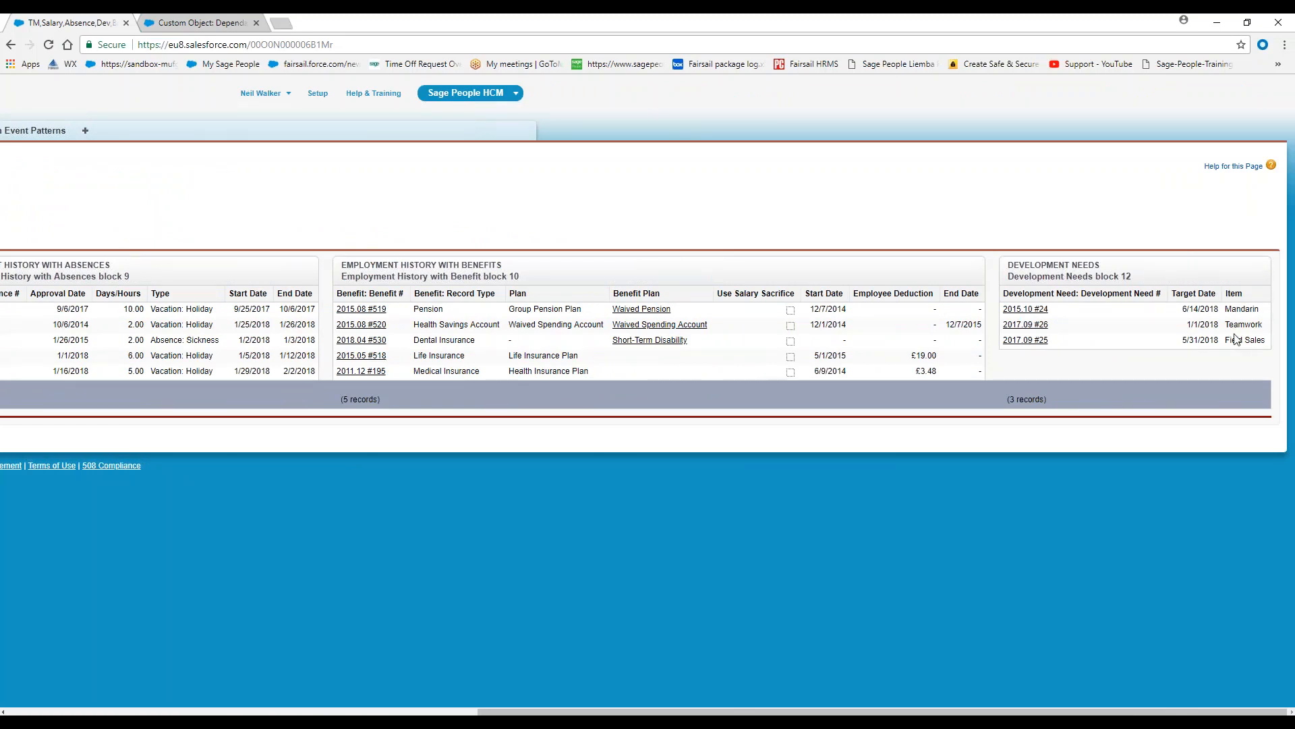
Switch to the exported report workbook in Excel and examine the filter criteria listed for each block
click(244, 723)
click(321, 668)
drag(0, 533, 646, 15)
scroll(524, 274, up, 9)
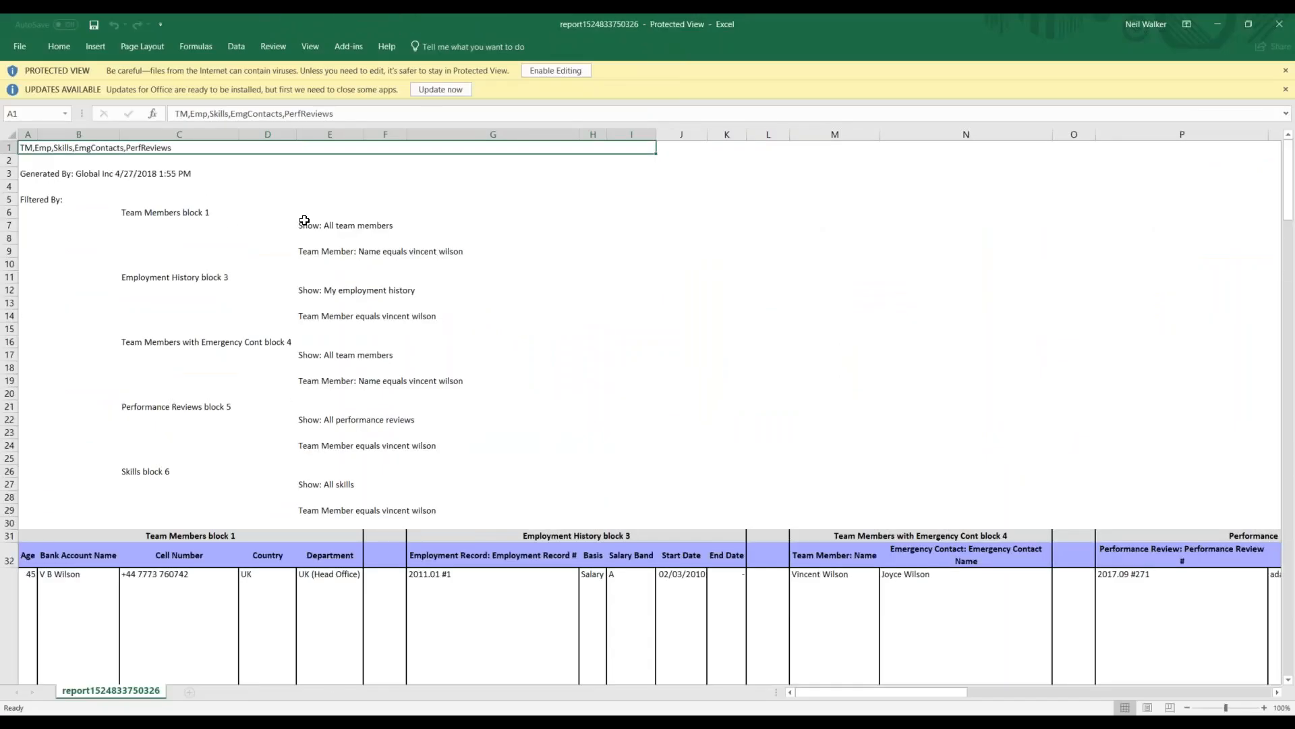
drag(124, 211, 370, 521)
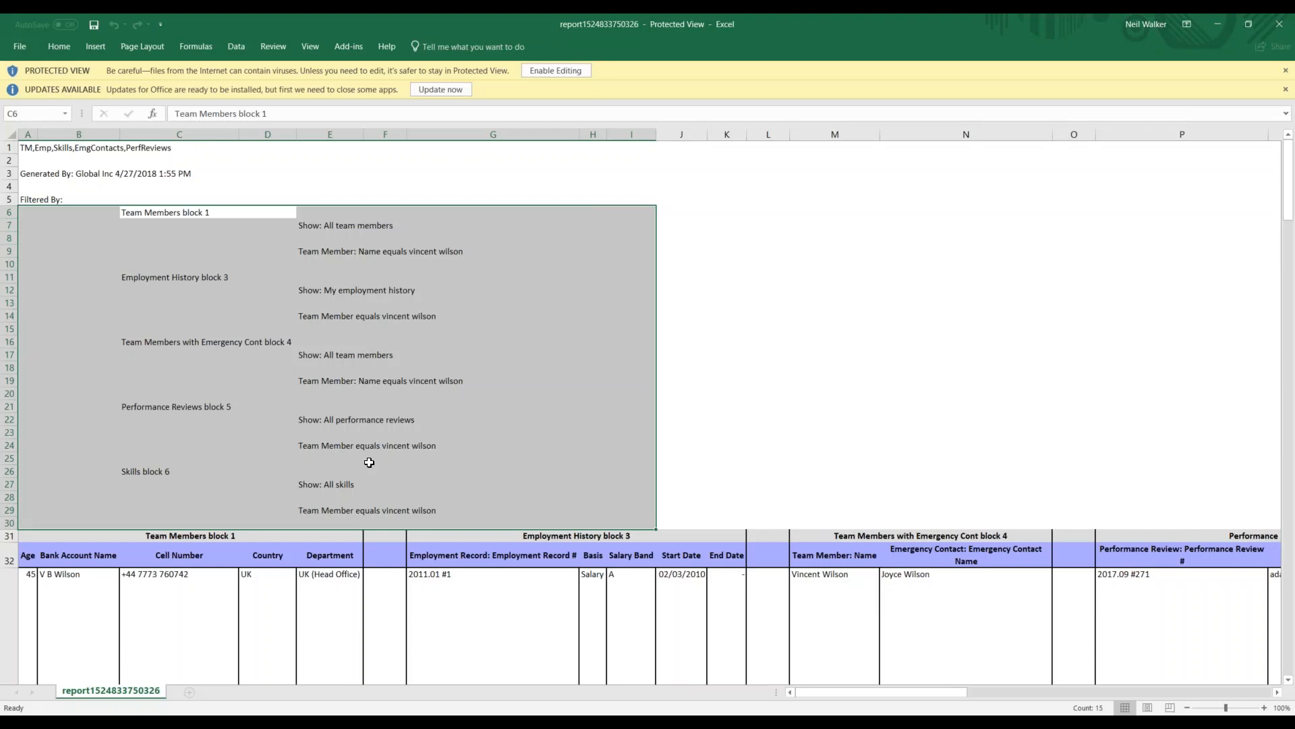
click(461, 380)
click(439, 317)
click(425, 248)
Examine the exported column headings in row 32 from Team Members through Skills, and return to the start of the Salesforce report
scroll(213, 415, down, 6)
scroll(206, 421, down, 4)
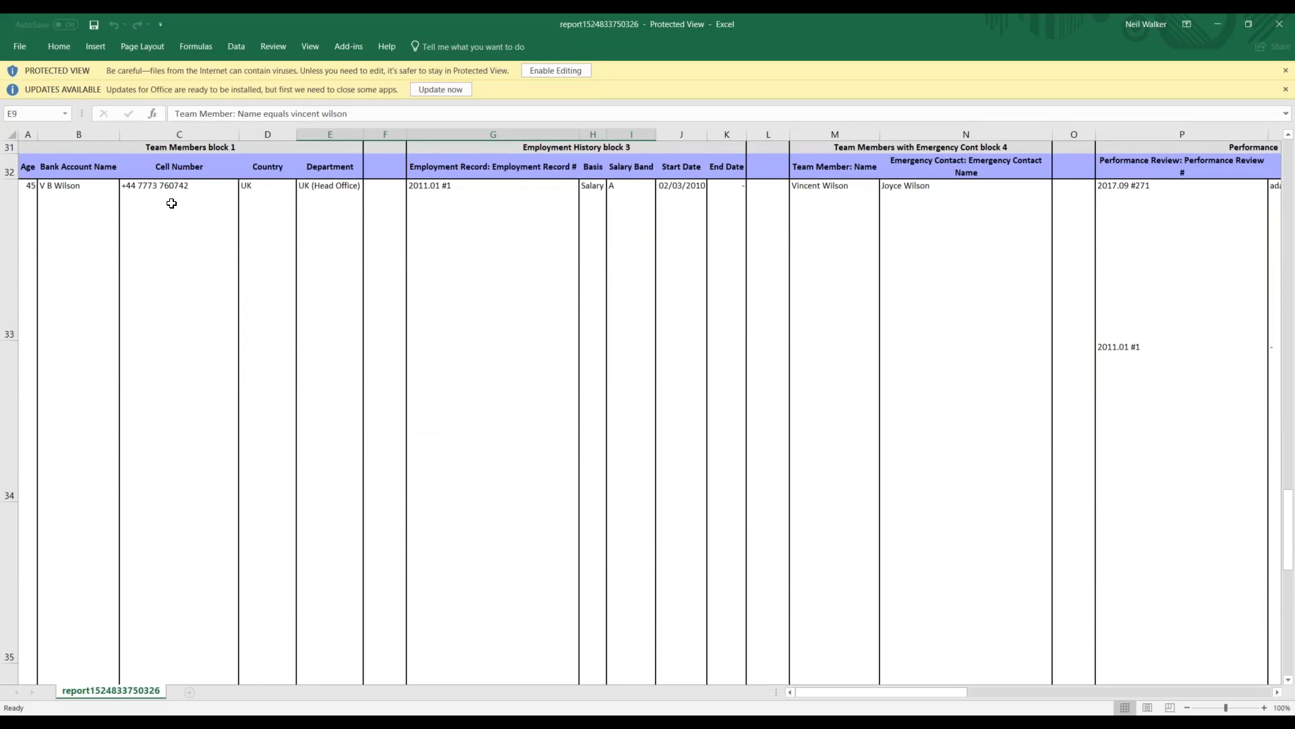
click(25, 167)
key(Right)
key(Right)
key(Right)
key(Right)
key(Right)
key(Right)
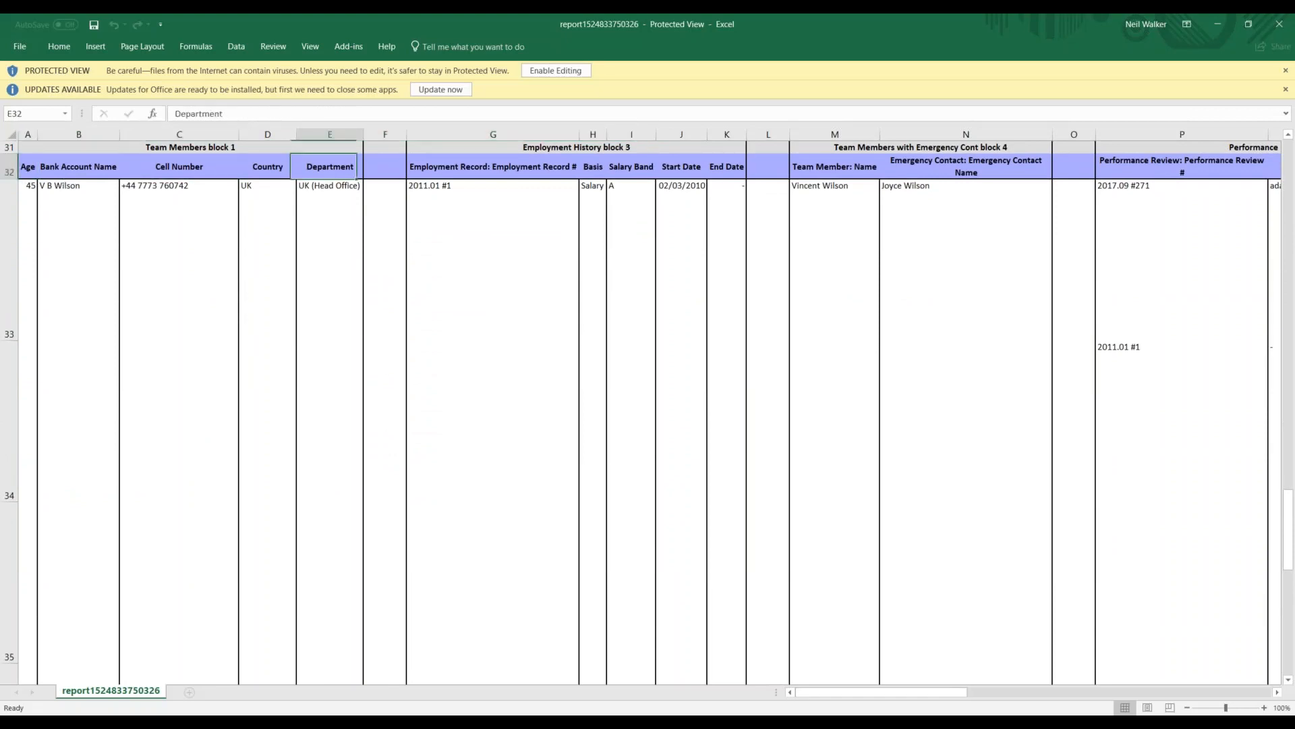
key(Left)
key(Left)
key(Right)
key(Right)
key(Right)
key(Right)
key(Right)
key(Right)
key(Right)
key(Right)
key(Right)
key(Right)
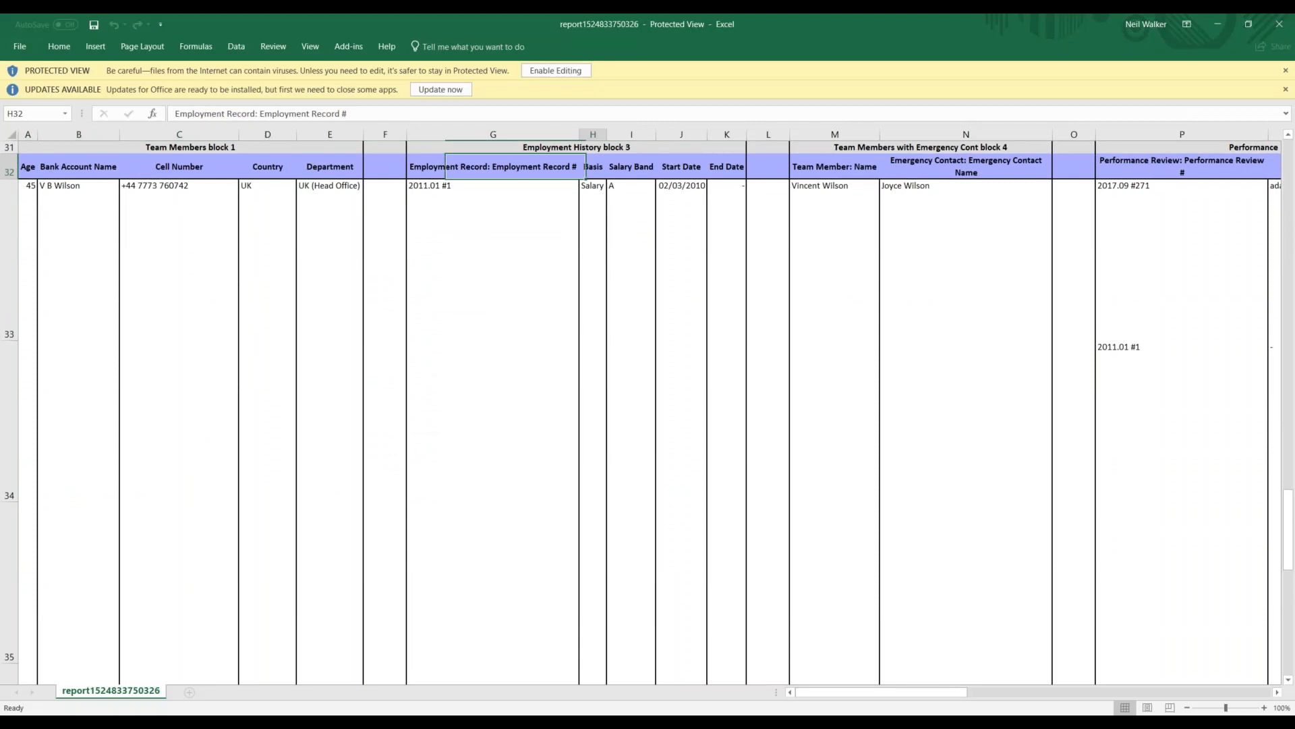
key(Right)
key(Right)
key(Right)
key(Right)
key(Right)
key(Right)
key(Right)
key(Right)
key(Right)
key(Right)
key(Right)
key(Right)
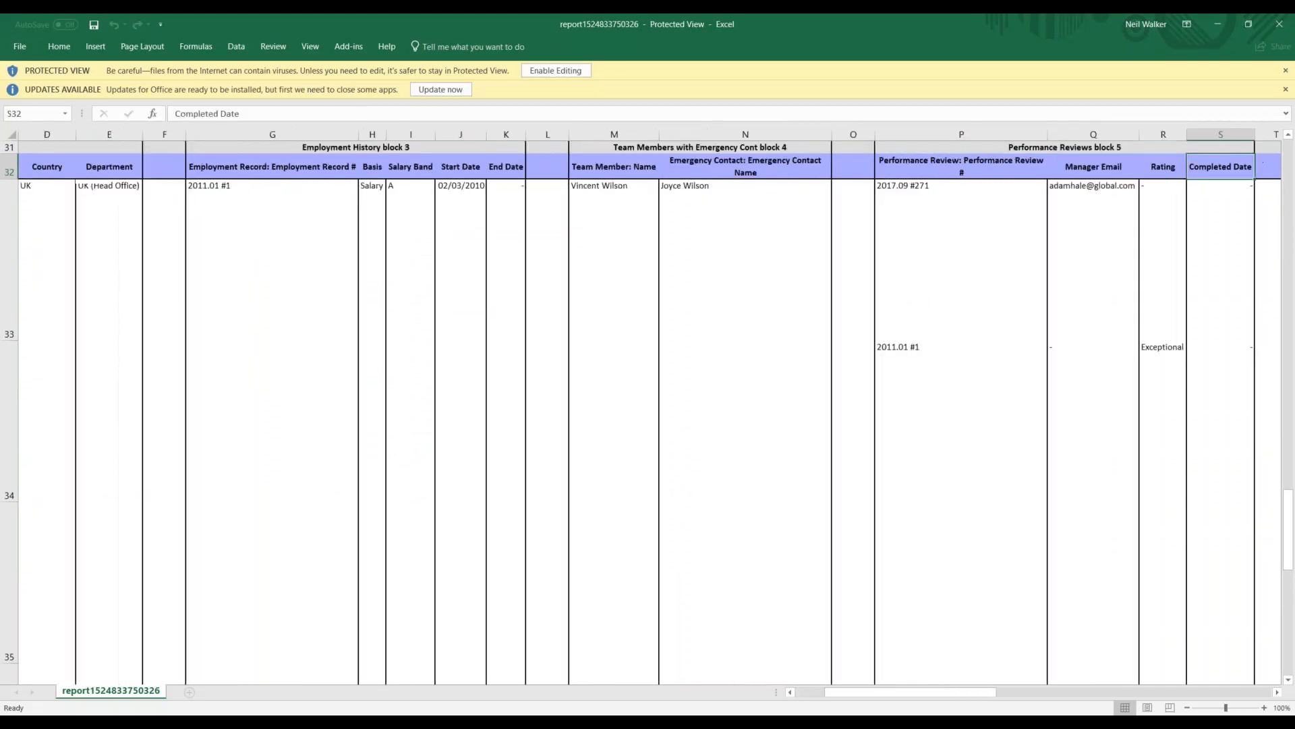
key(Right)
key(Right)
key(Right)
key(Right)
key(Right)
key(Right)
key(Right)
key(Right)
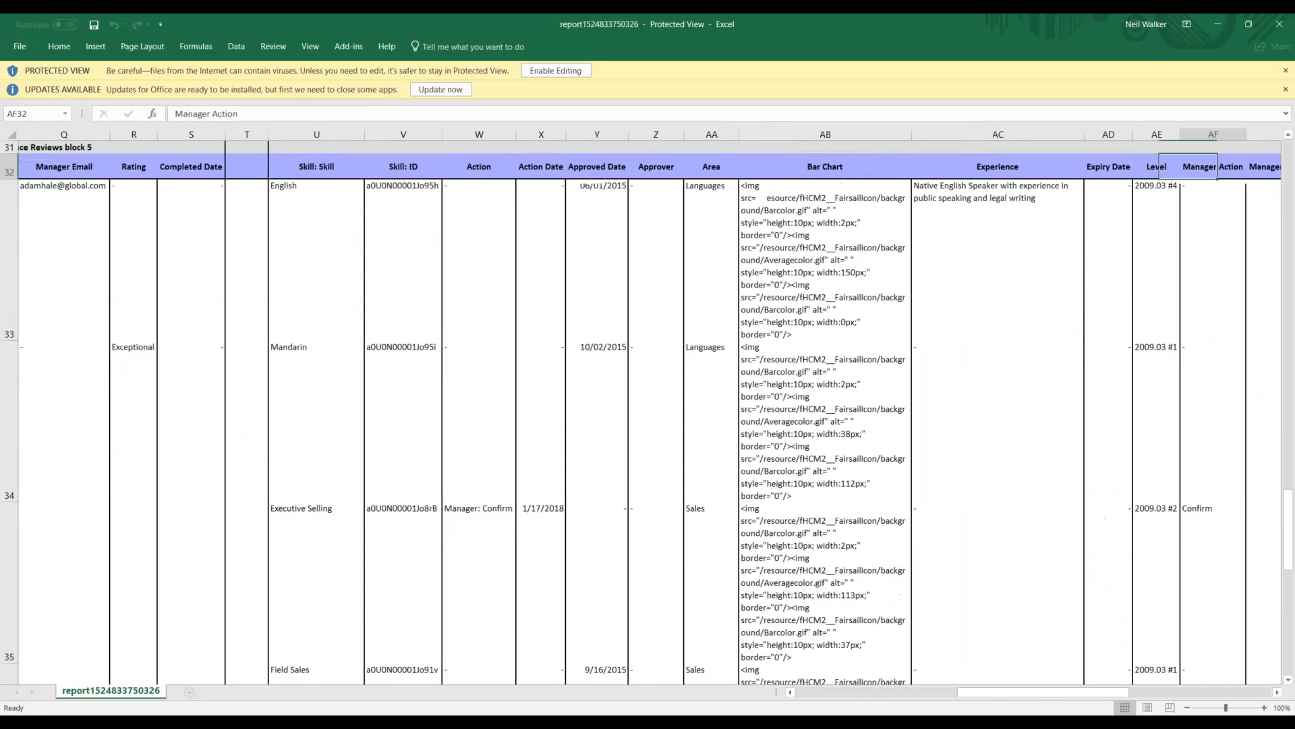
key(Right)
key(Right)
key(Right)
key(Right)
key(Right)
key(Right)
key(Right)
key(Right)
key(Right)
key(Right)
key(Right)
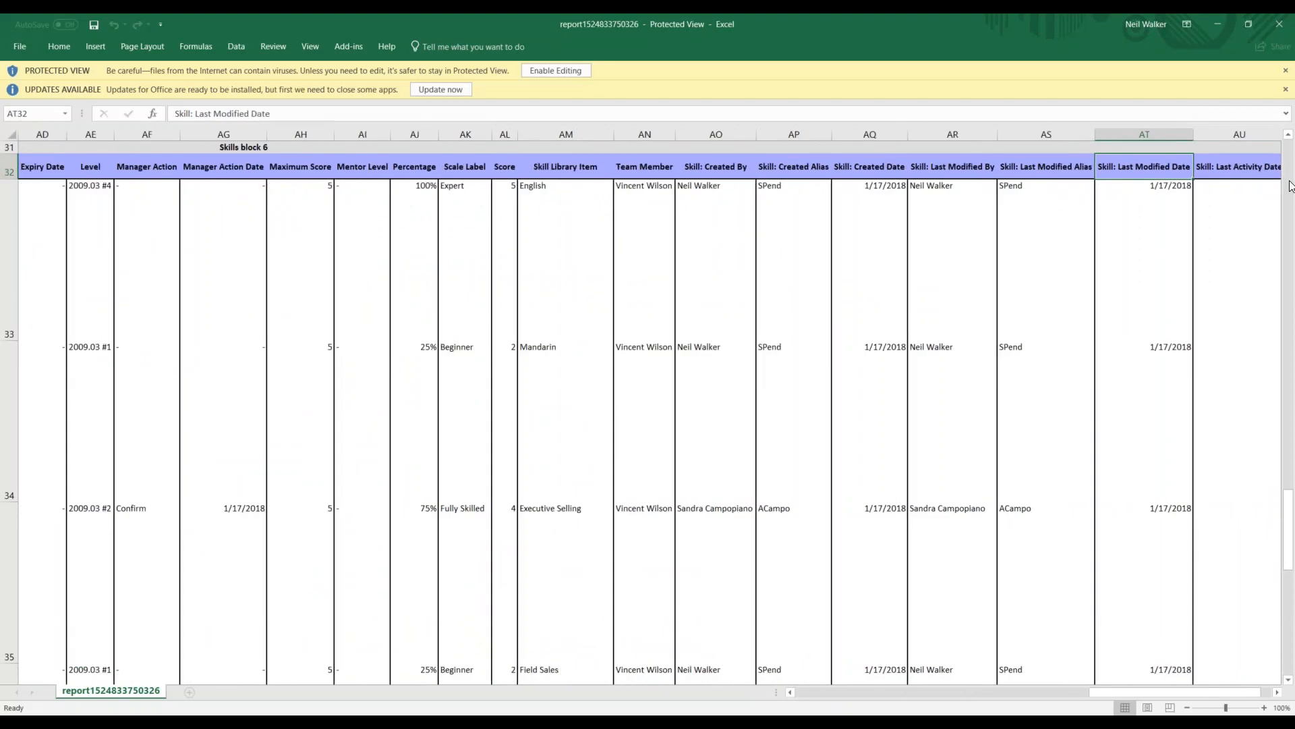
click(1218, 23)
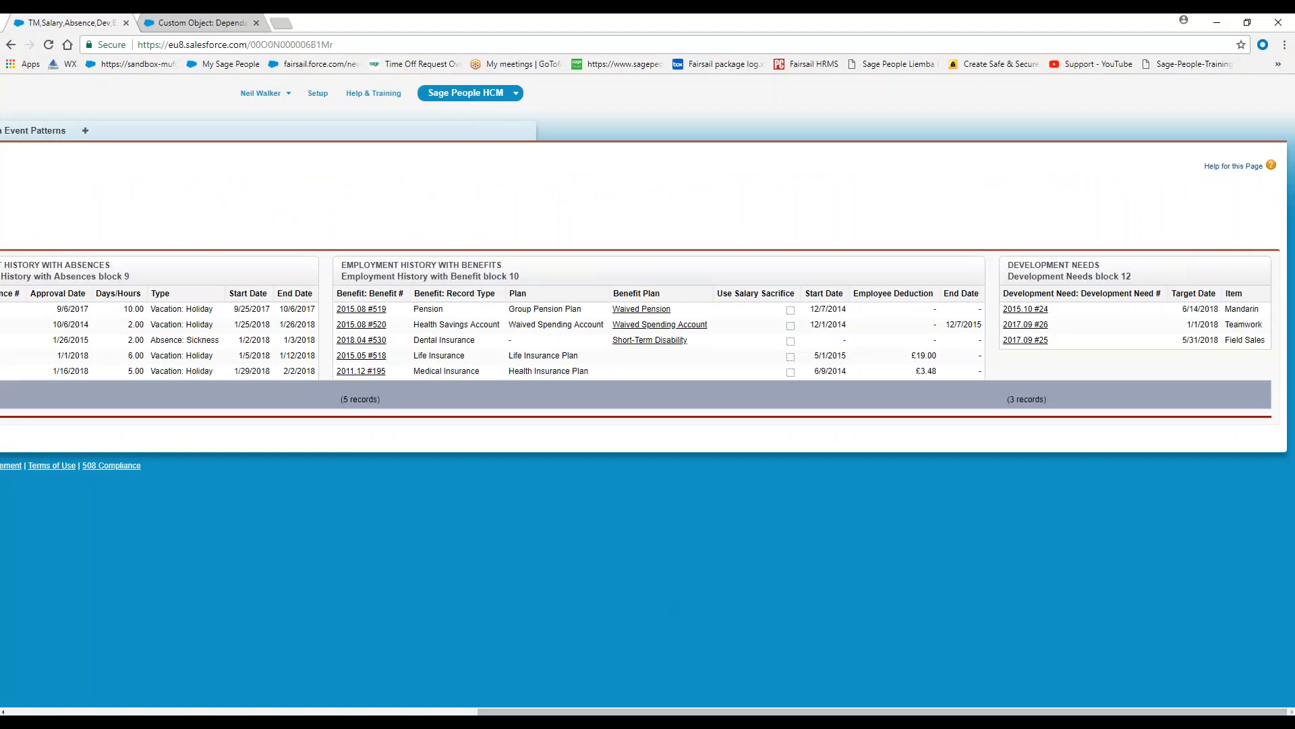
drag(600, 712, 99, 668)
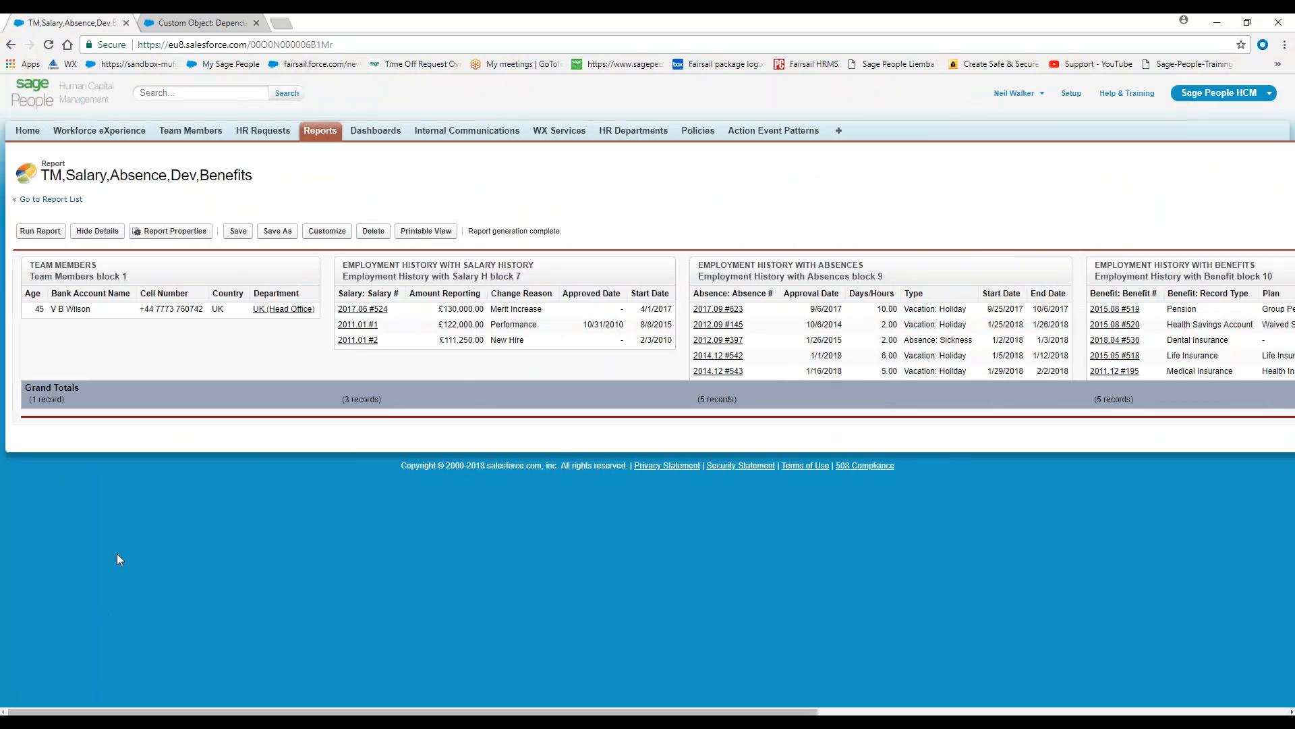